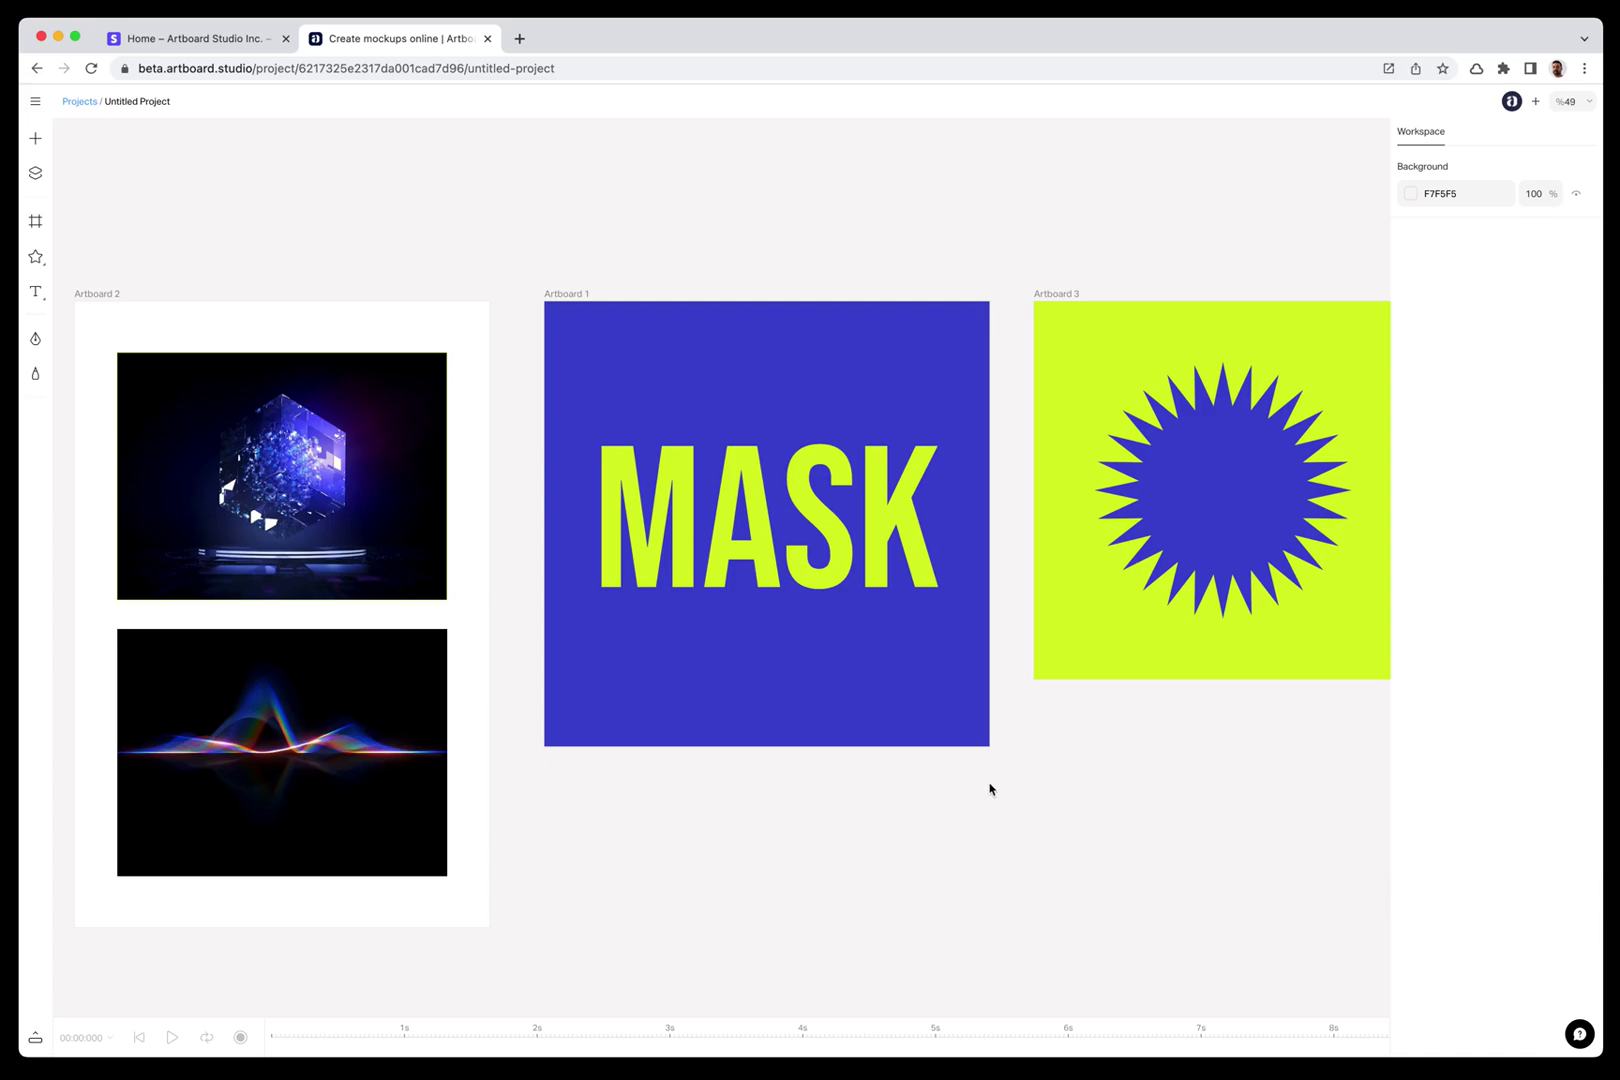
# Step: Play Artboard 2's timeline through to preview its two videos
pyautogui.click(99, 293)
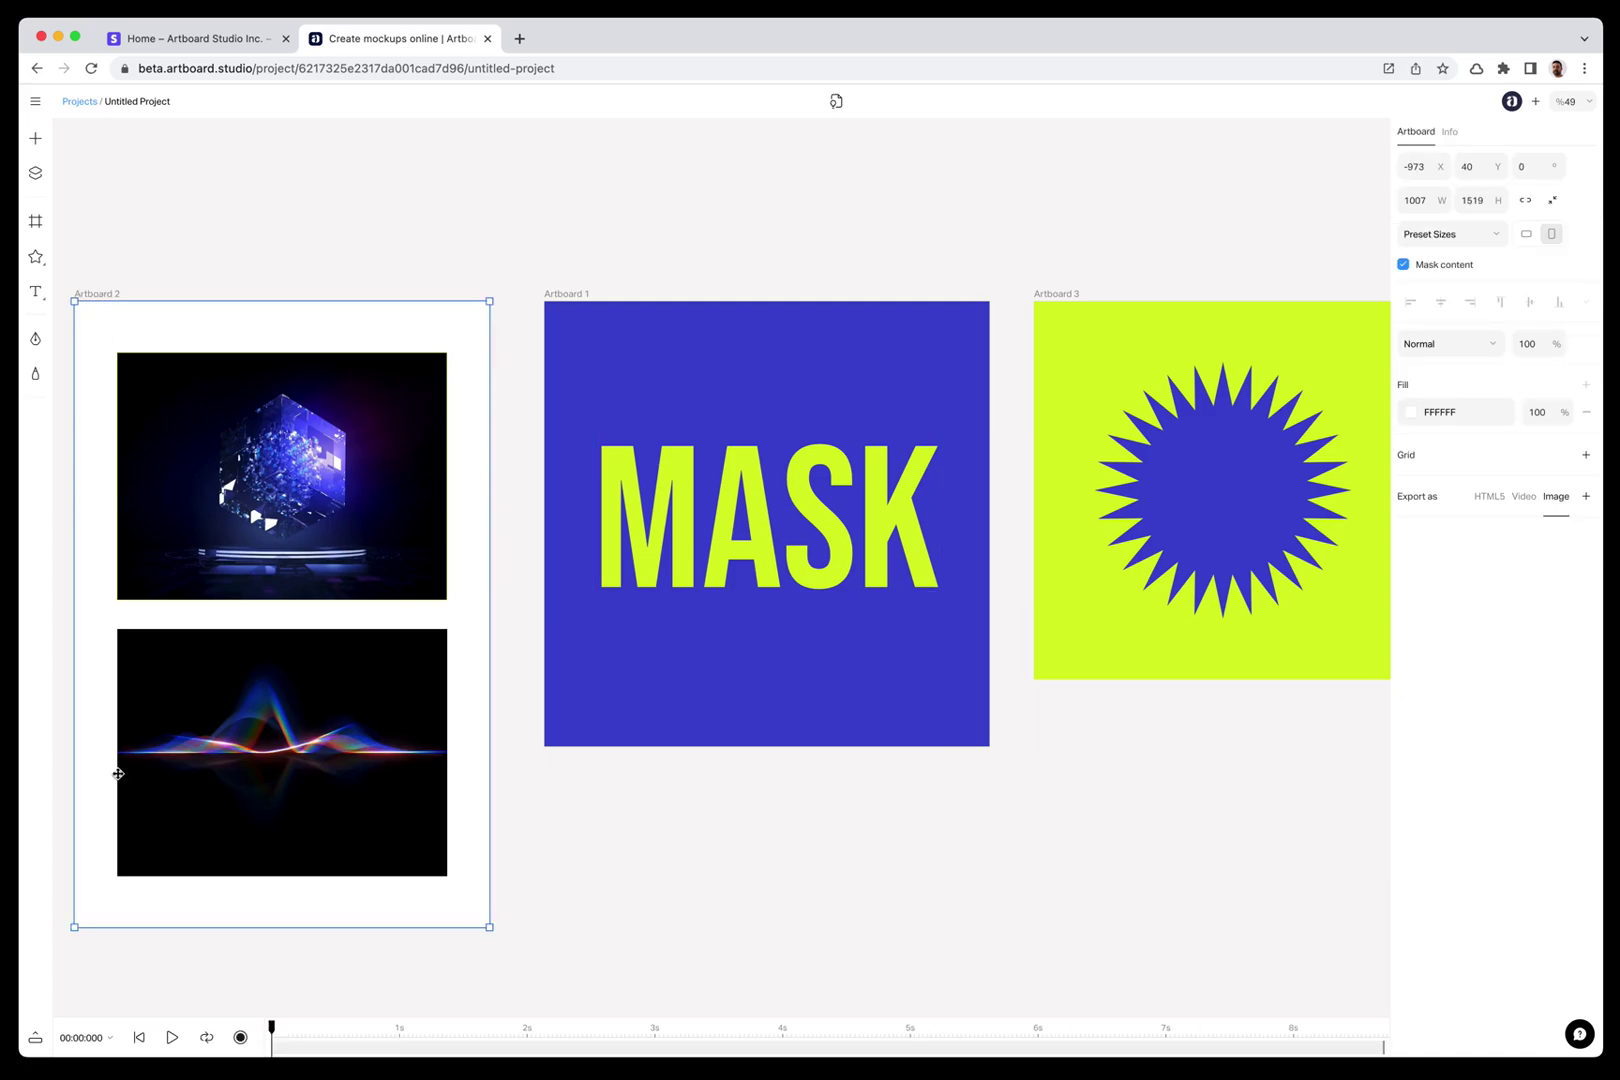
pyautogui.click(173, 1036)
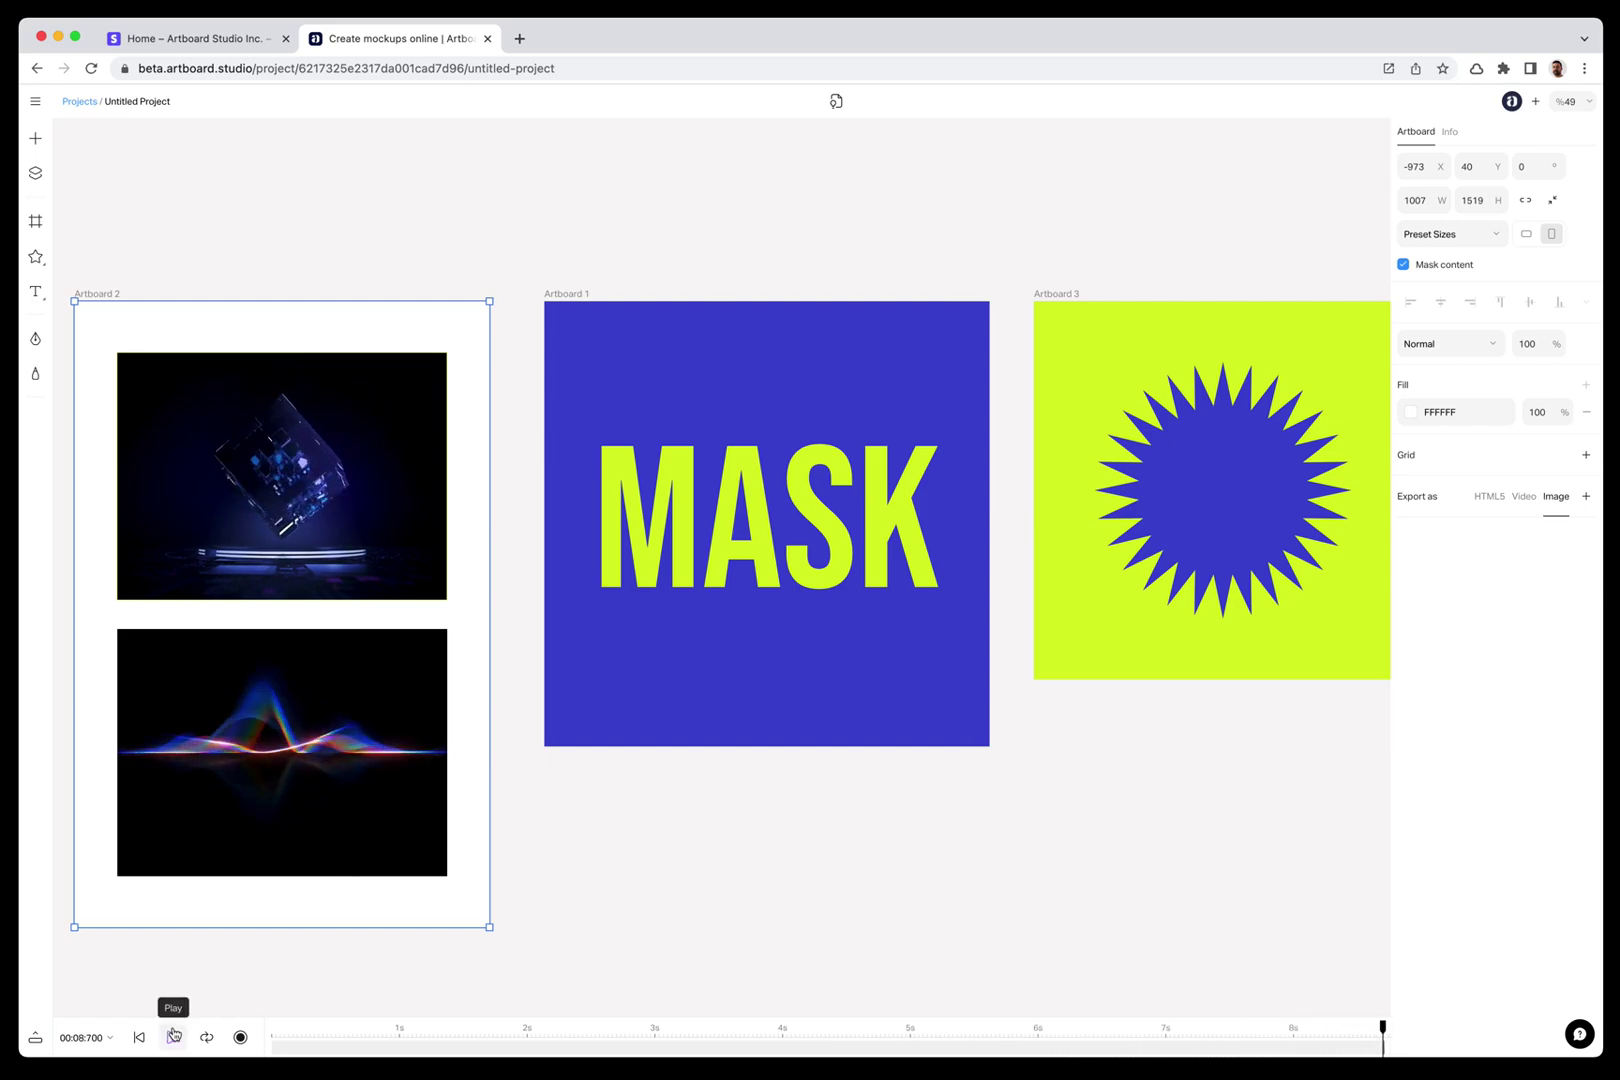
pyautogui.scroll(3, 241, 464)
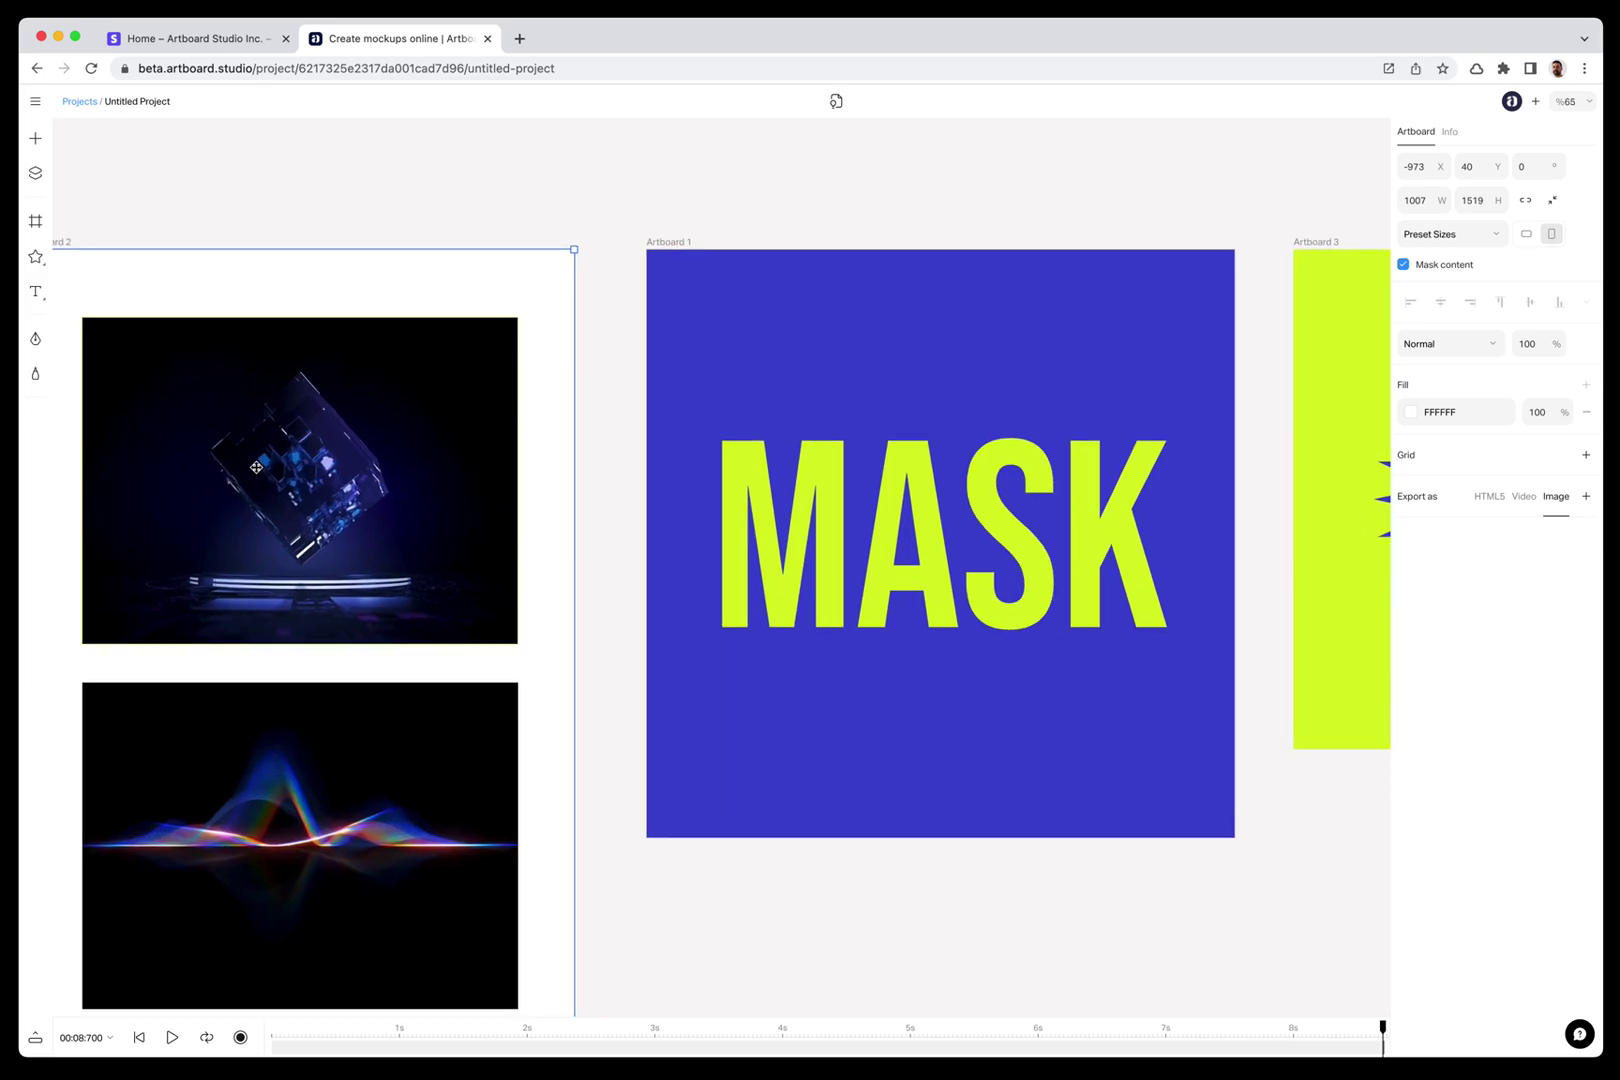
pyautogui.scroll(2, 255, 467)
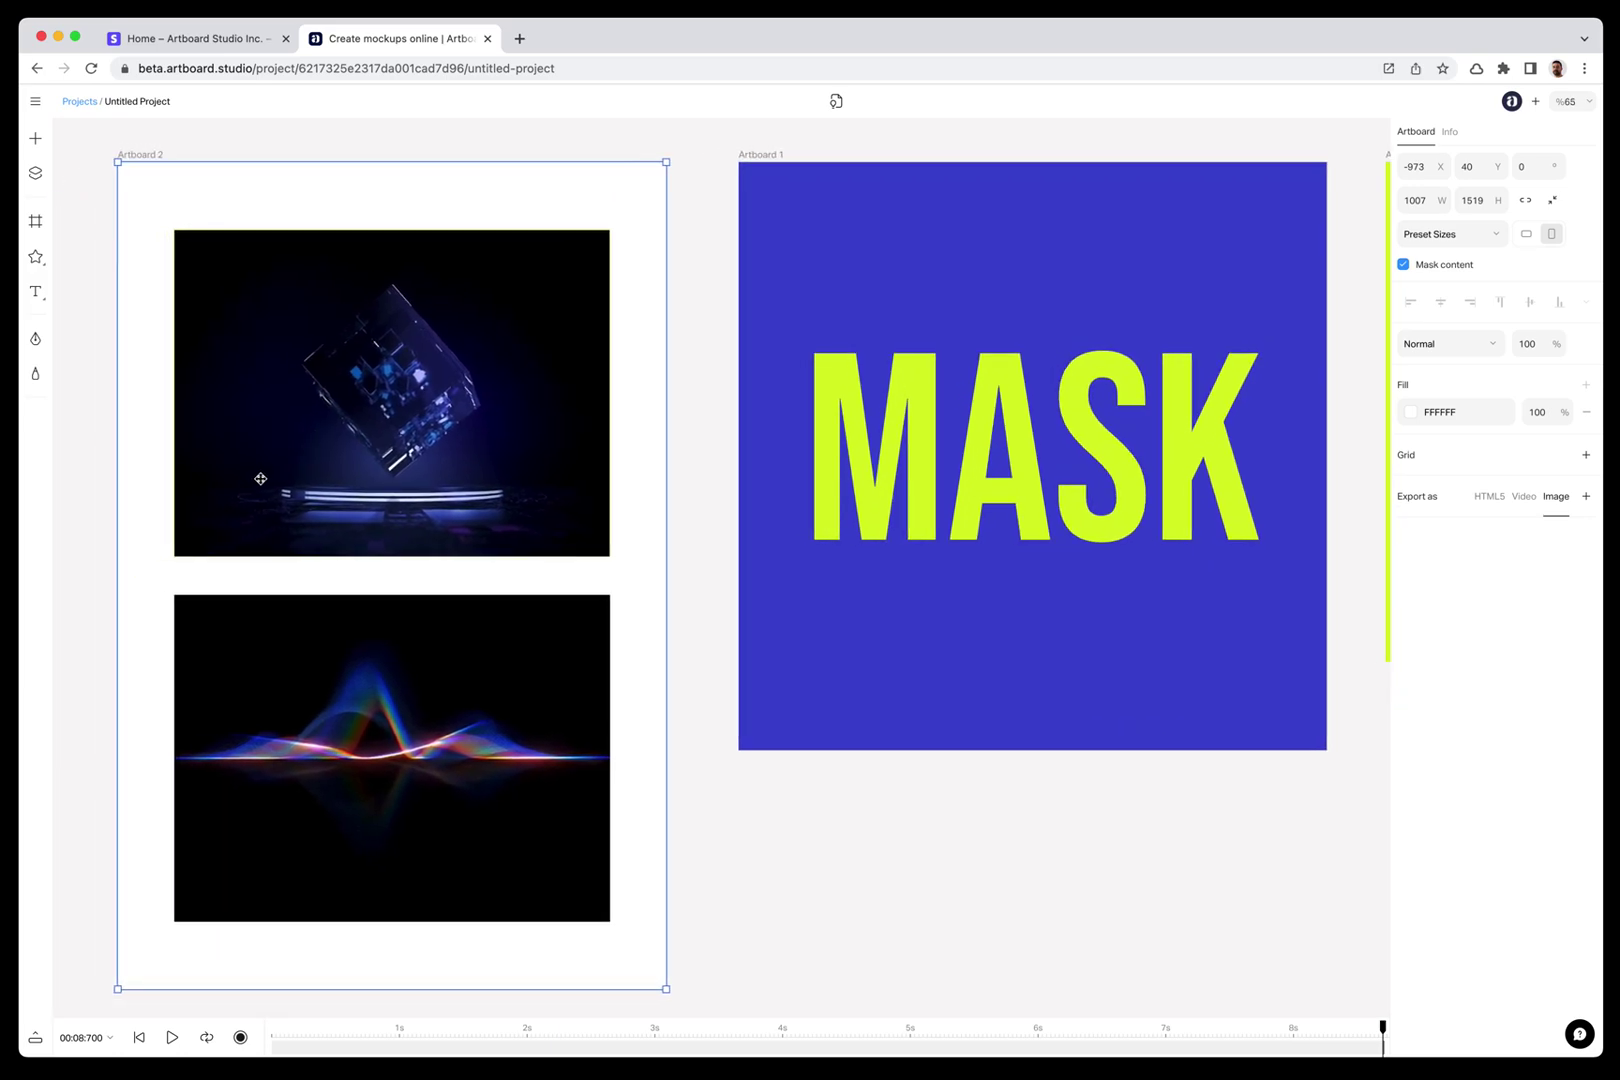
pyautogui.click(104, 459)
# Step: Move the cube video onto Artboard 1 and send it behind the MASK text
pyautogui.click(316, 456)
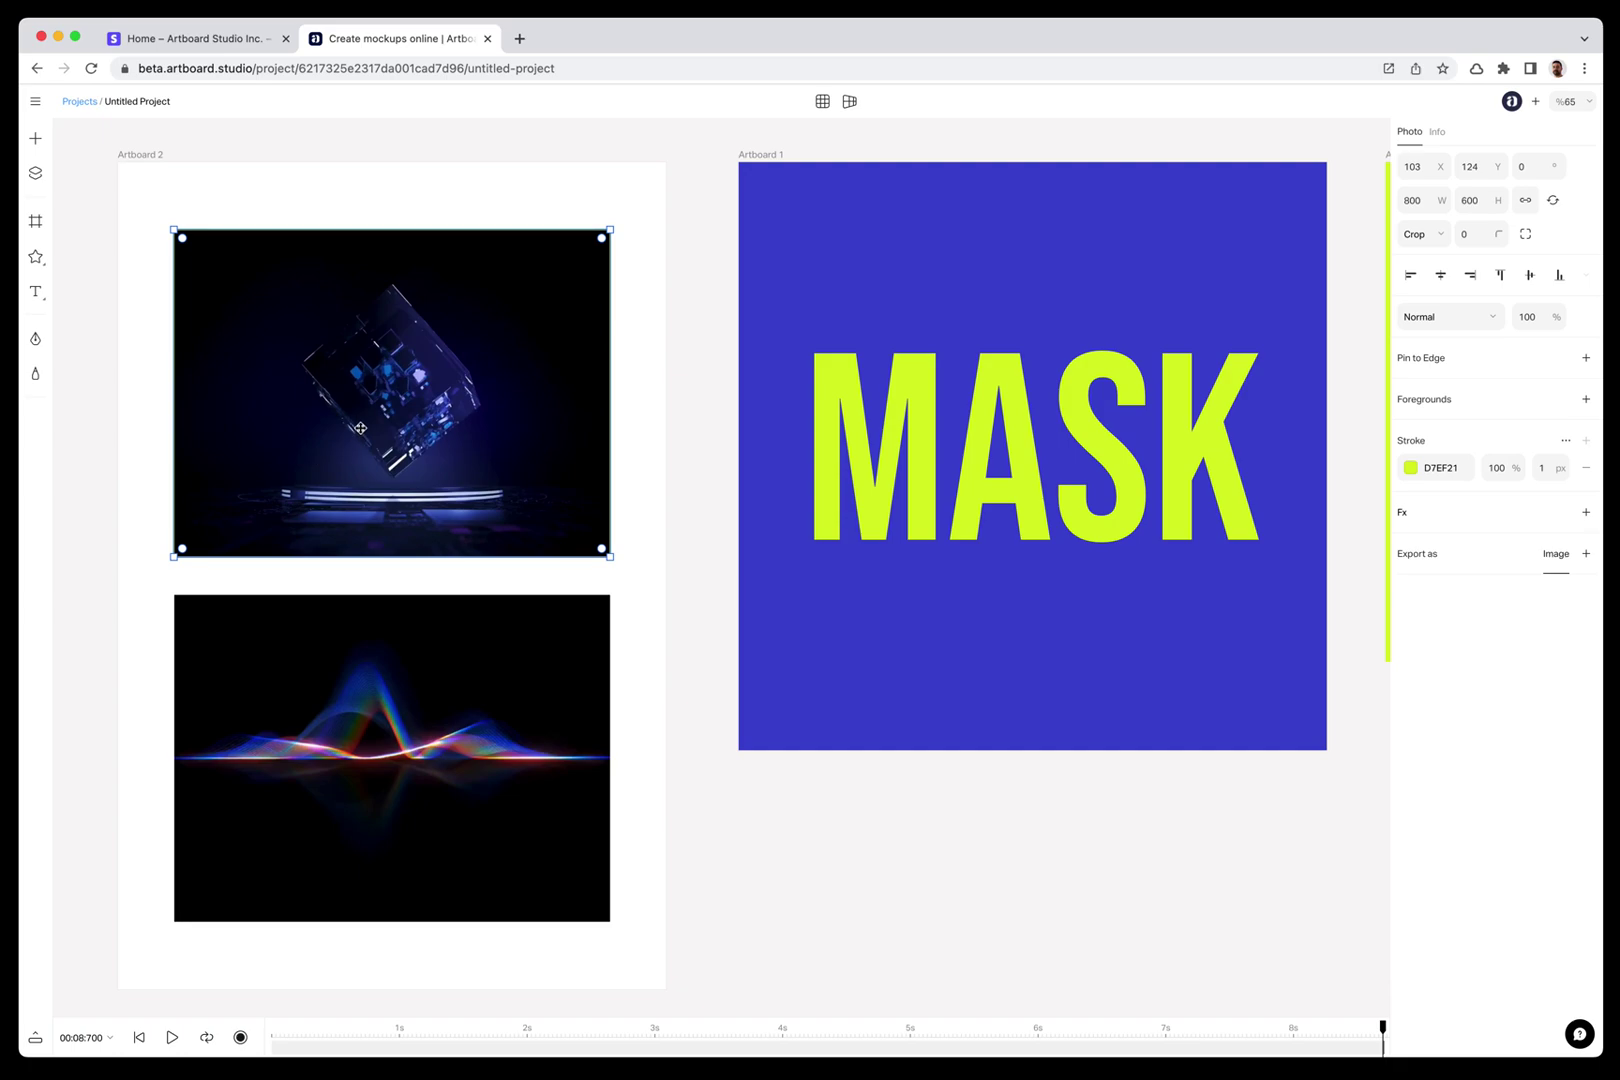
pyautogui.moveTo(359, 414); pyautogui.dragTo(997, 465)
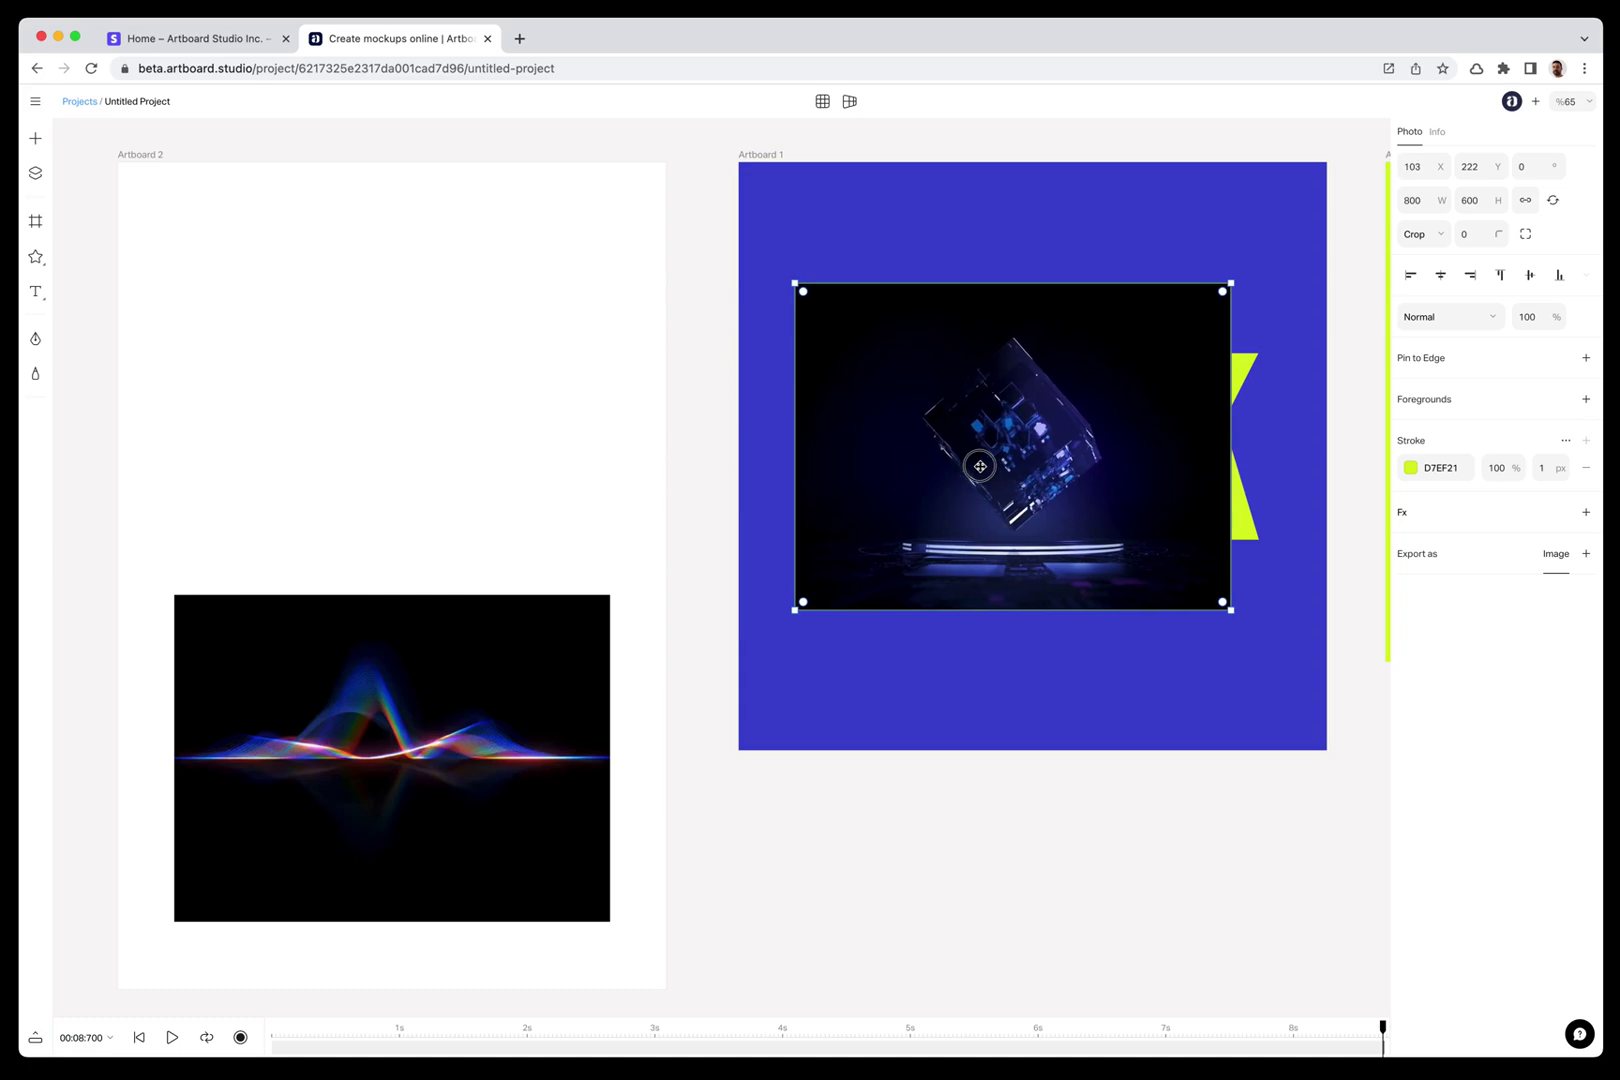
pyautogui.rightClick(1032, 433)
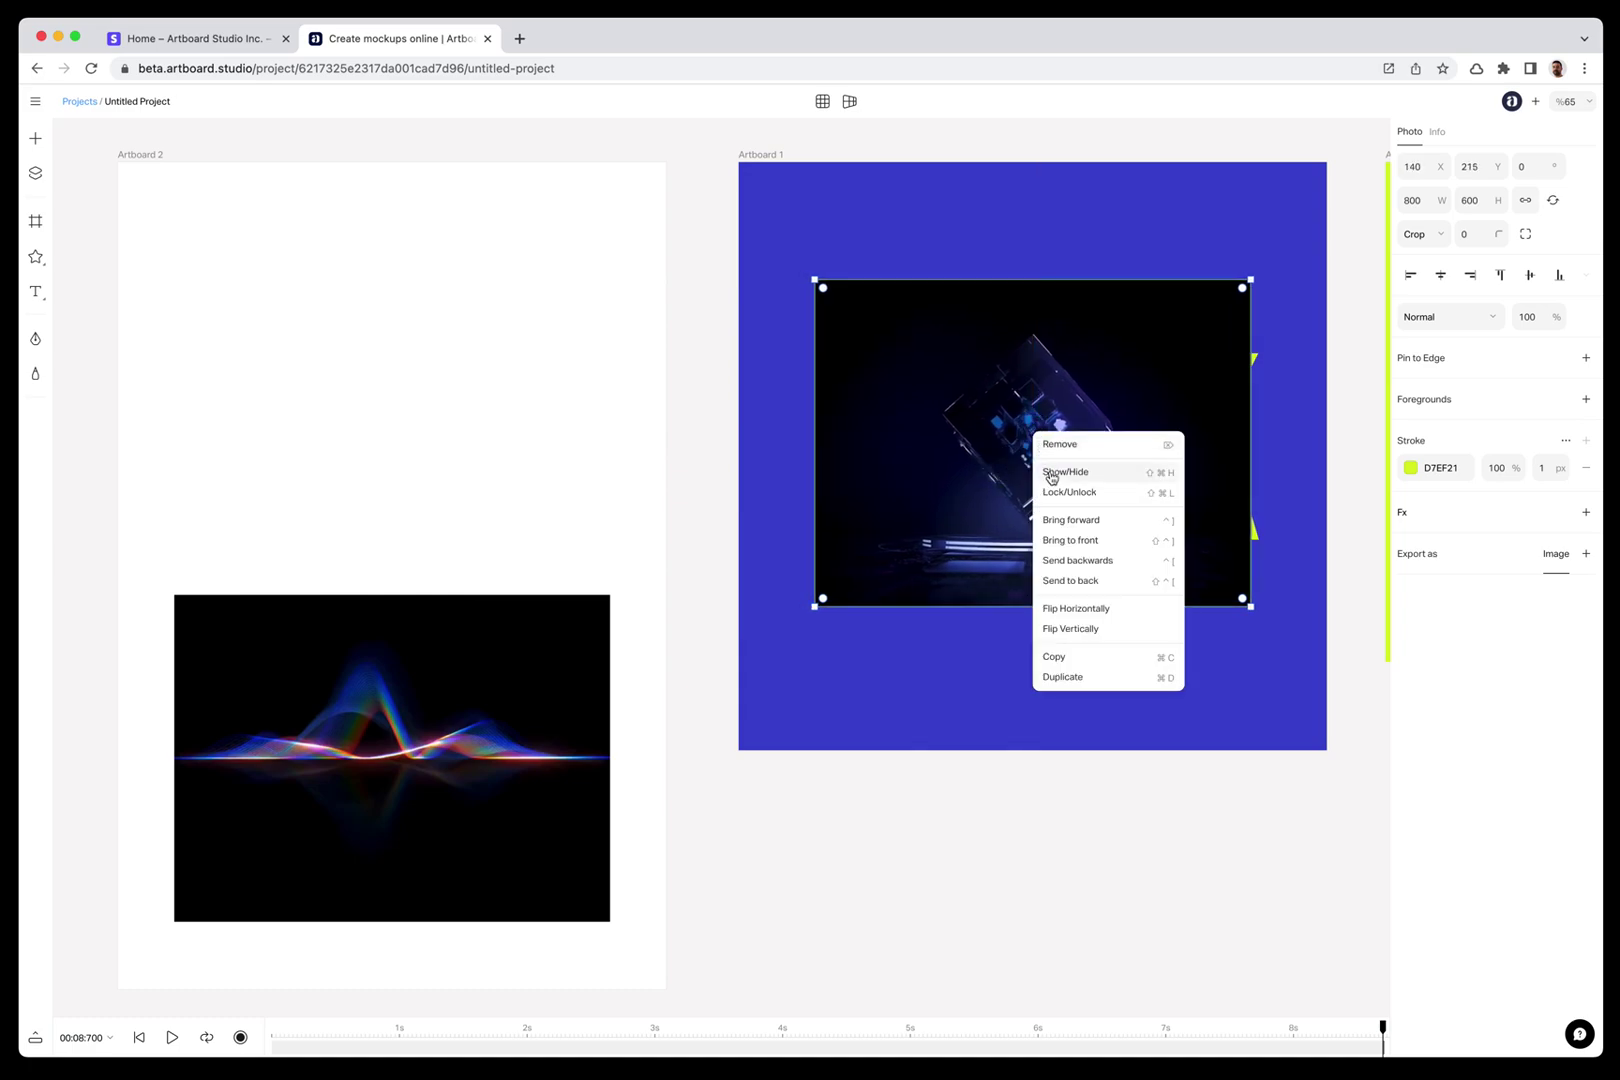
pyautogui.click(1065, 580)
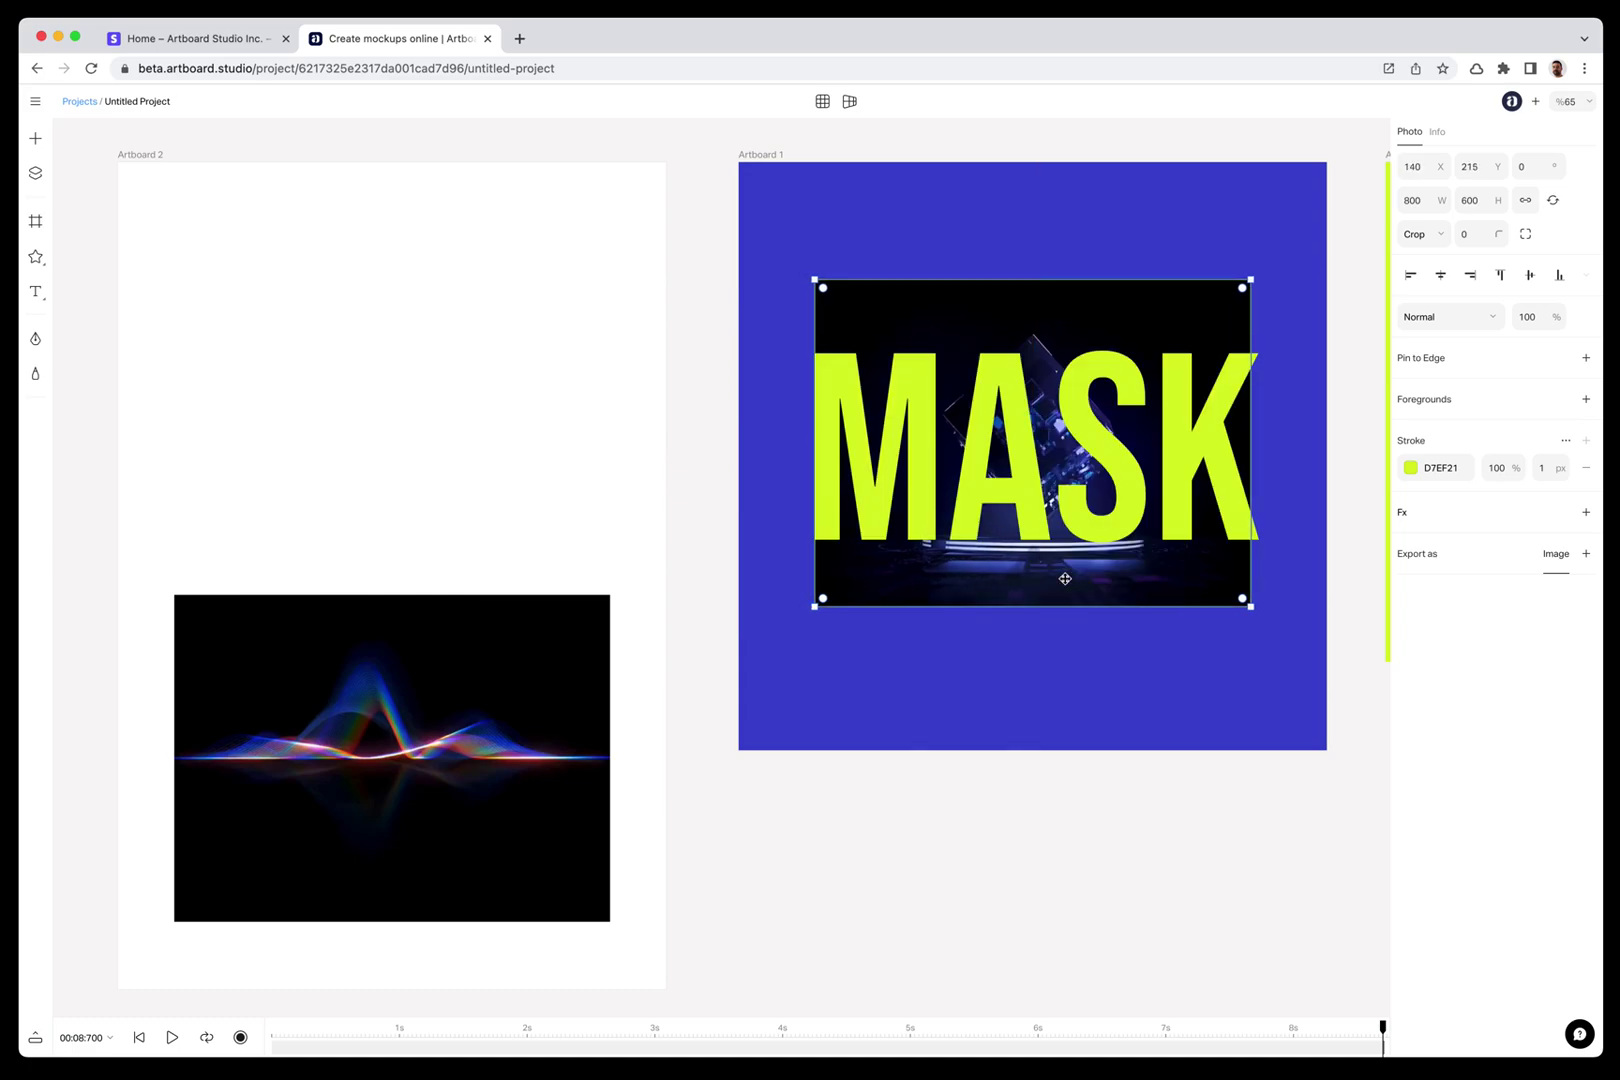
# Step: Enlarge the cube video to about 934×700 so it covers the MASK word
pyautogui.click(35, 173)
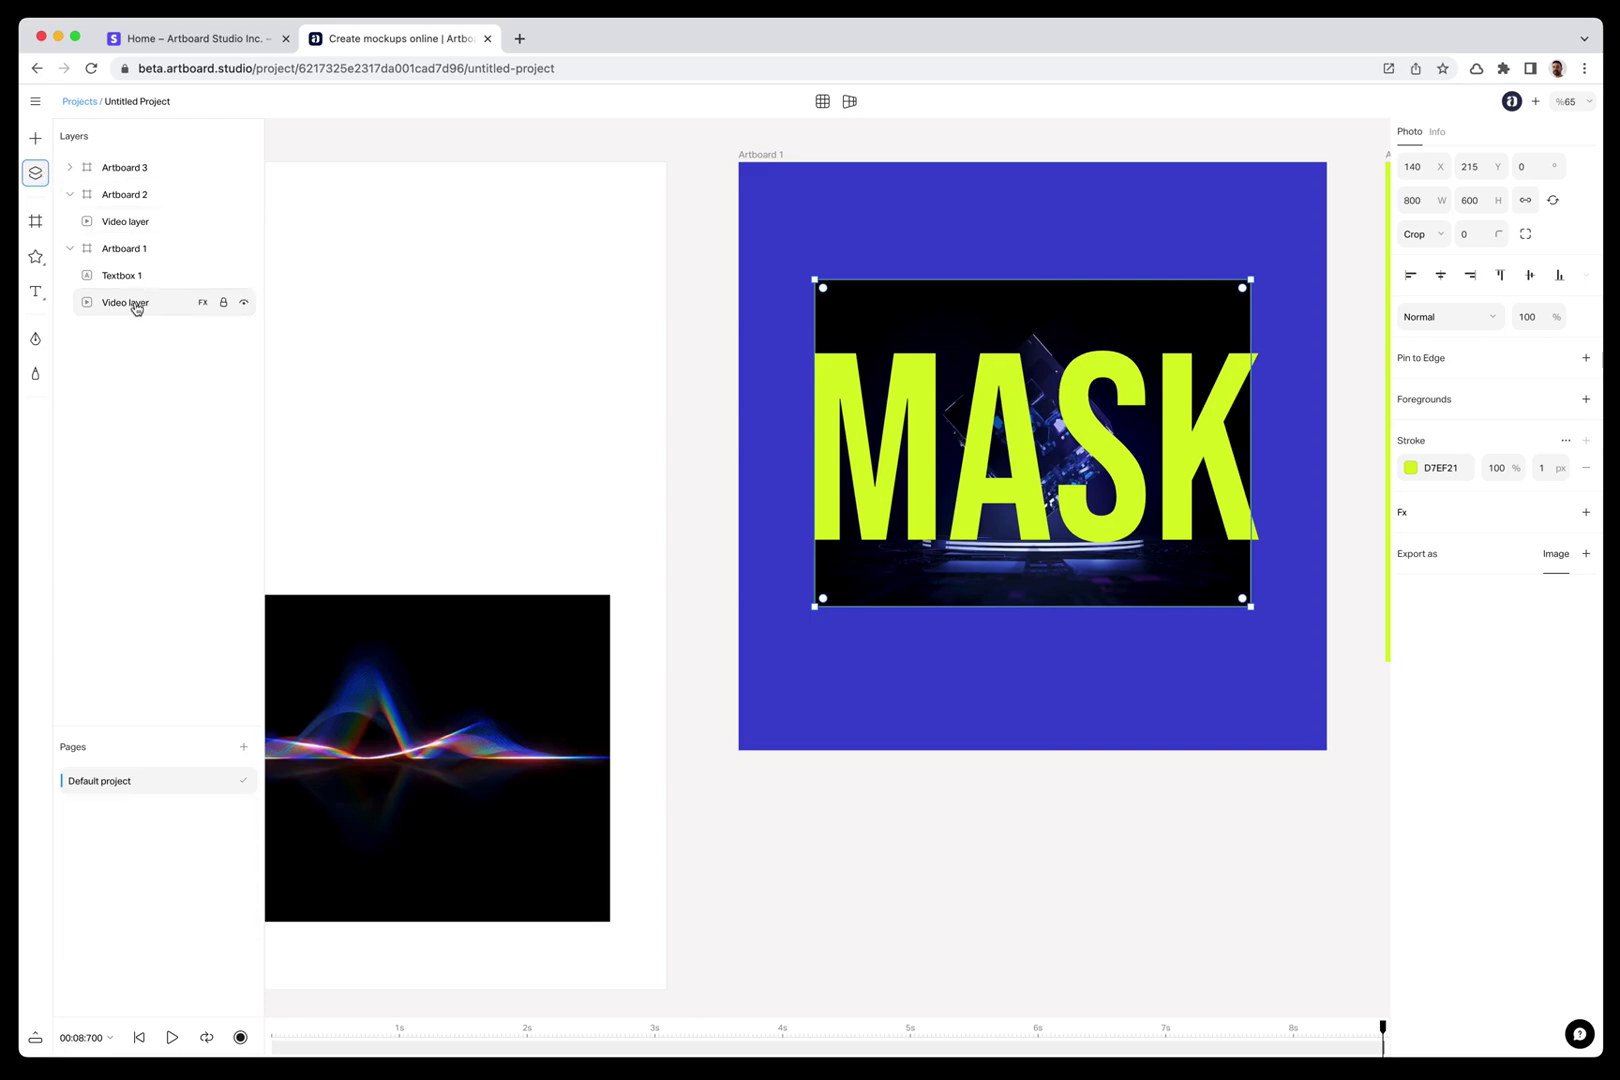
pyautogui.click(135, 277)
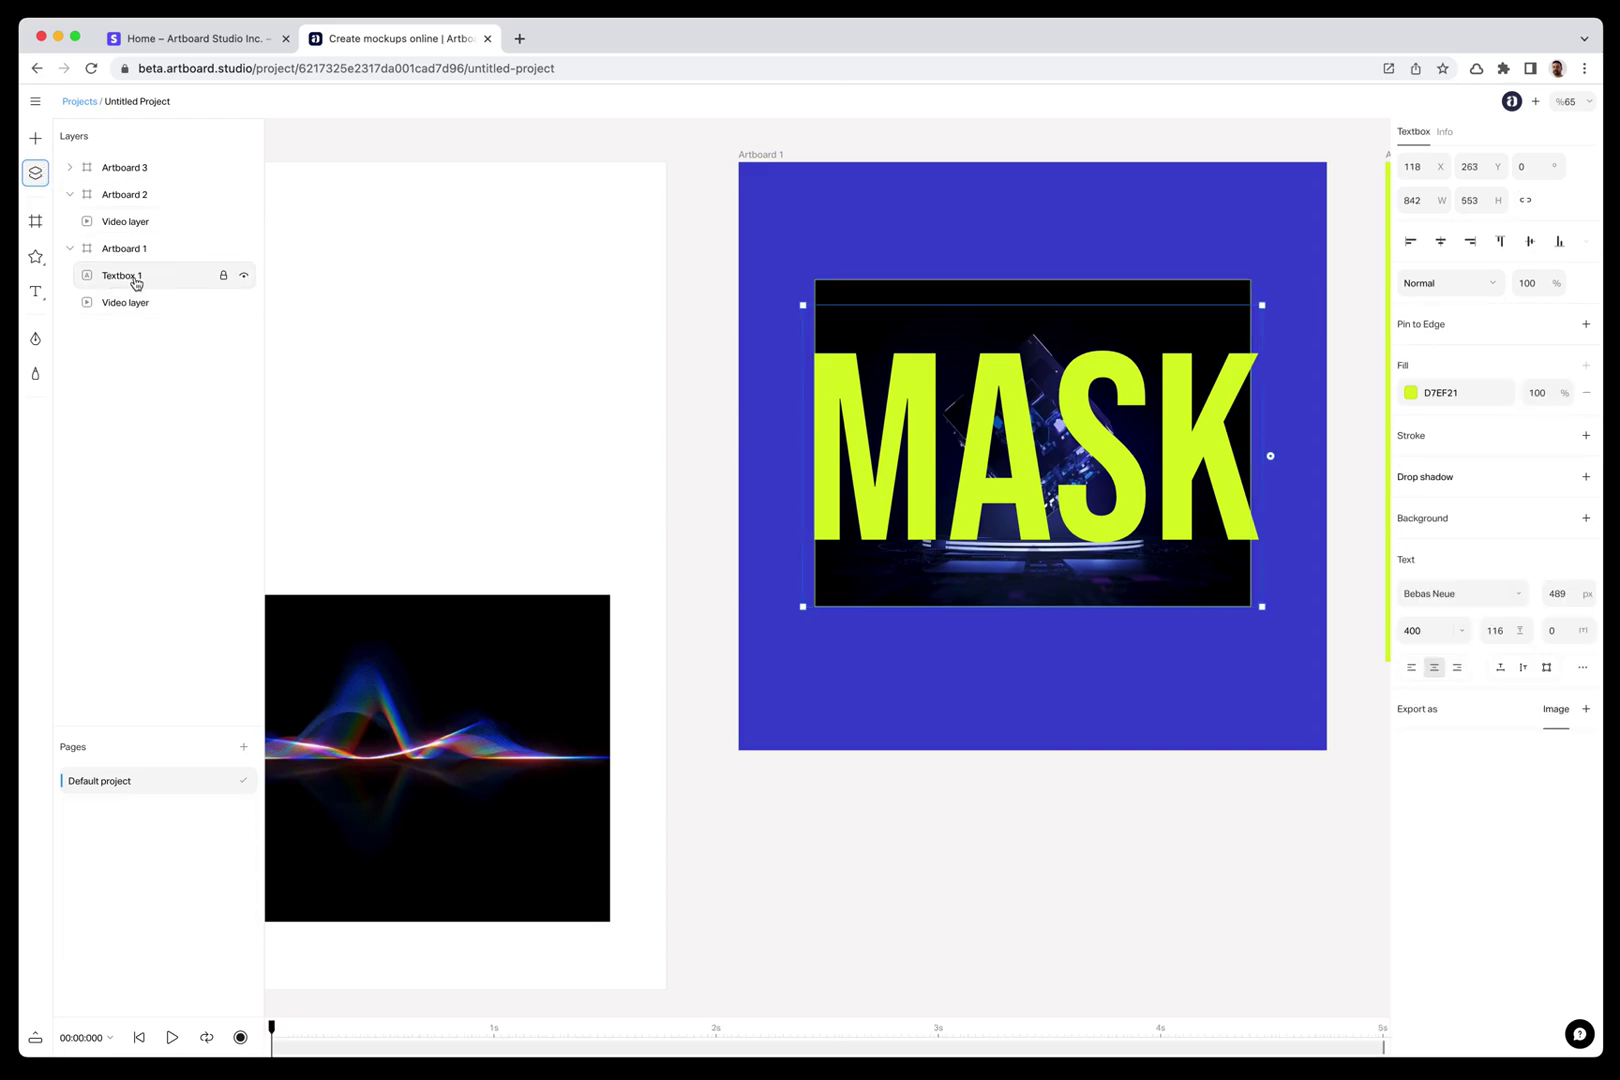
pyautogui.click(1042, 257)
pyautogui.click(1149, 292)
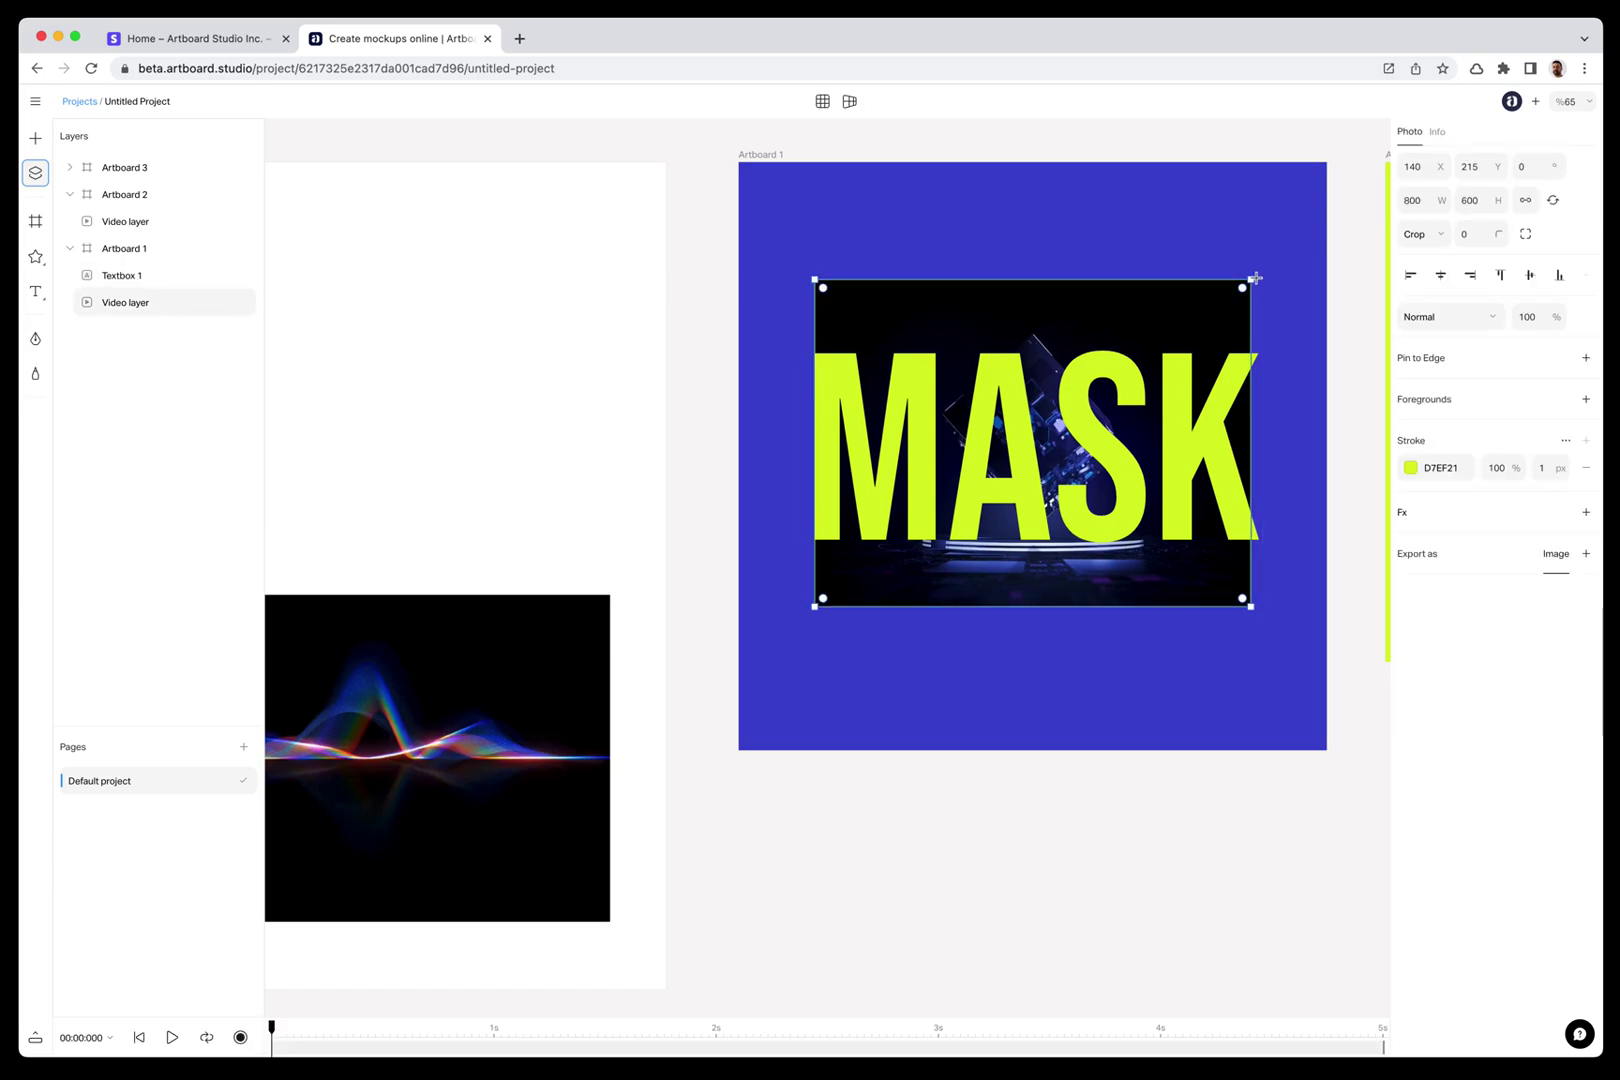
pyautogui.moveTo(1254, 277); pyautogui.dragTo(1292, 250)
pyautogui.moveTo(814, 246); pyautogui.dragTo(781, 228)
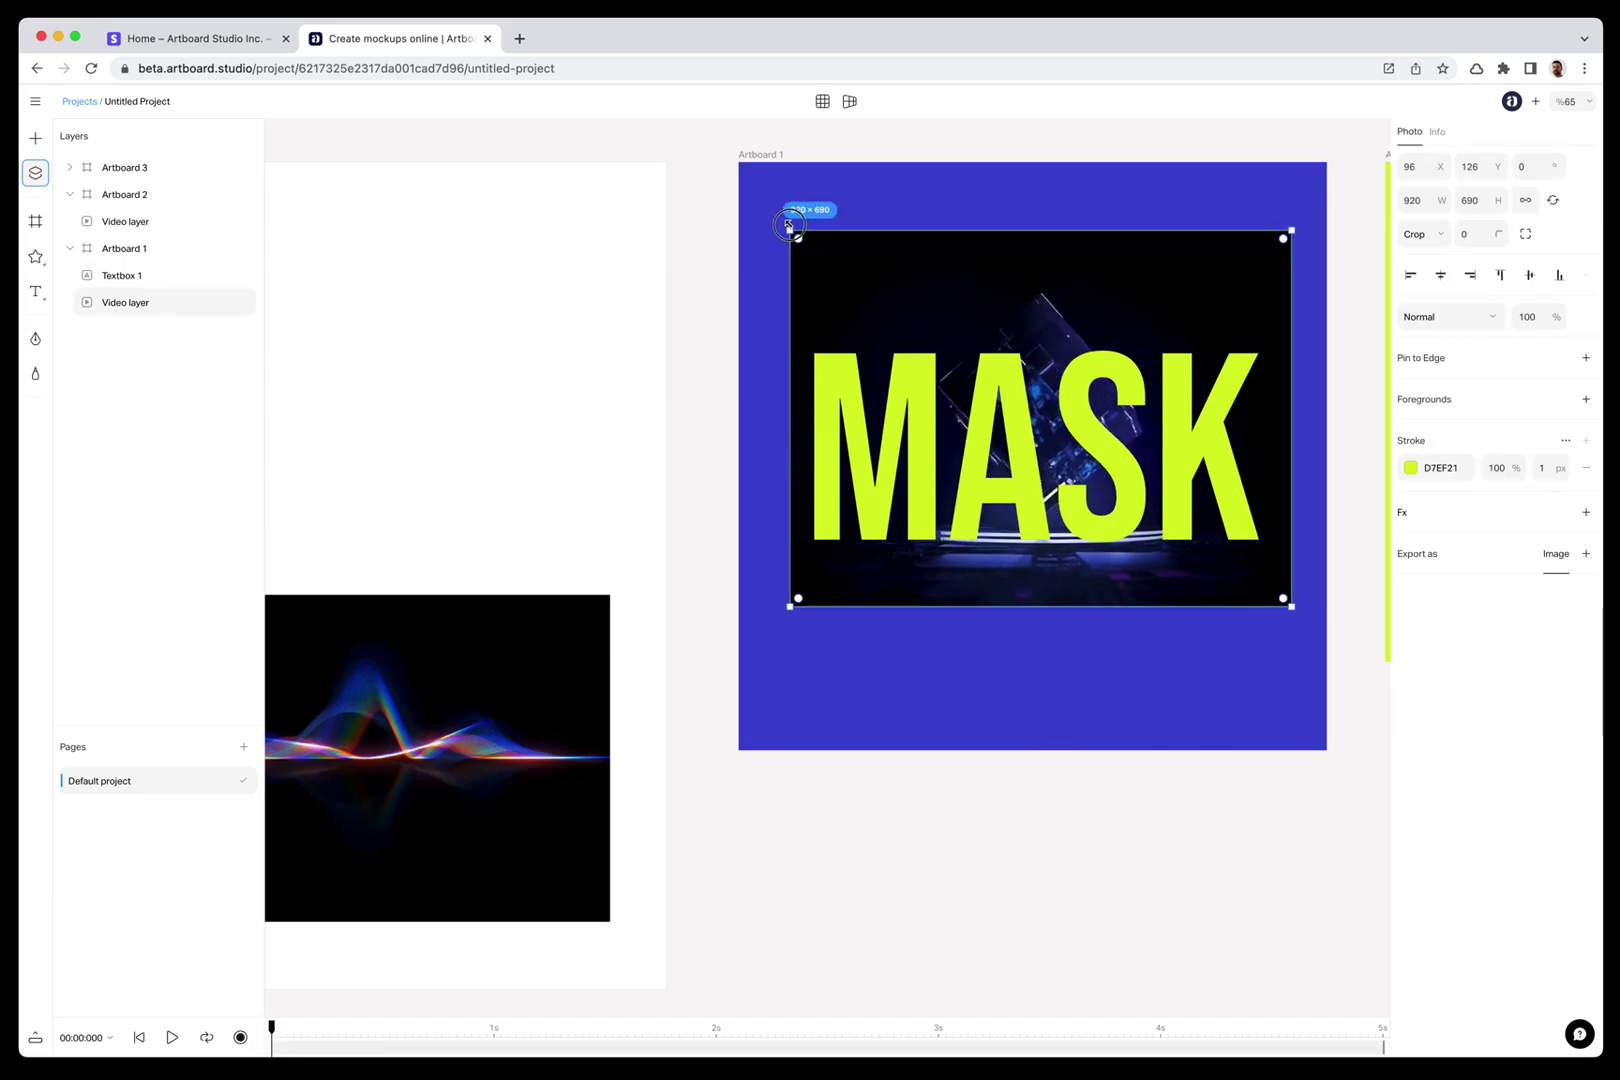
pyautogui.moveTo(972, 308); pyautogui.dragTo(976, 328)
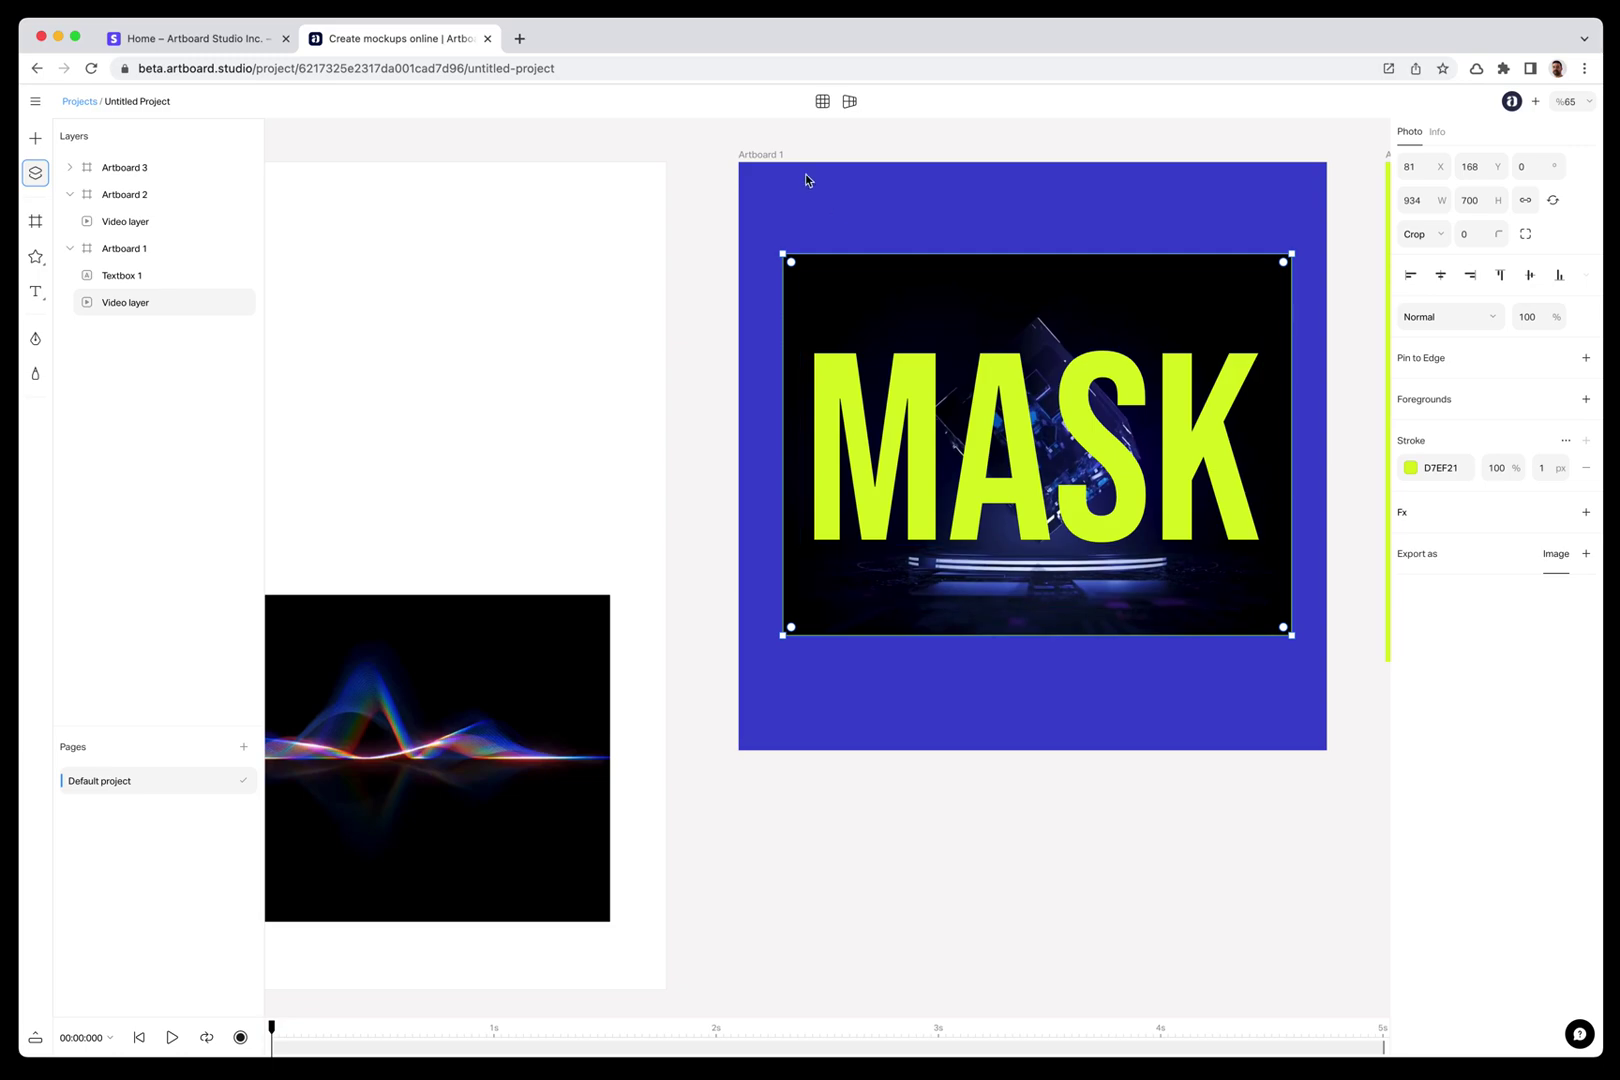
pyautogui.click(766, 155)
# Step: Play and pause Artboard 1's preview, then select Textbox 1 and the video together
pyautogui.click(173, 1037)
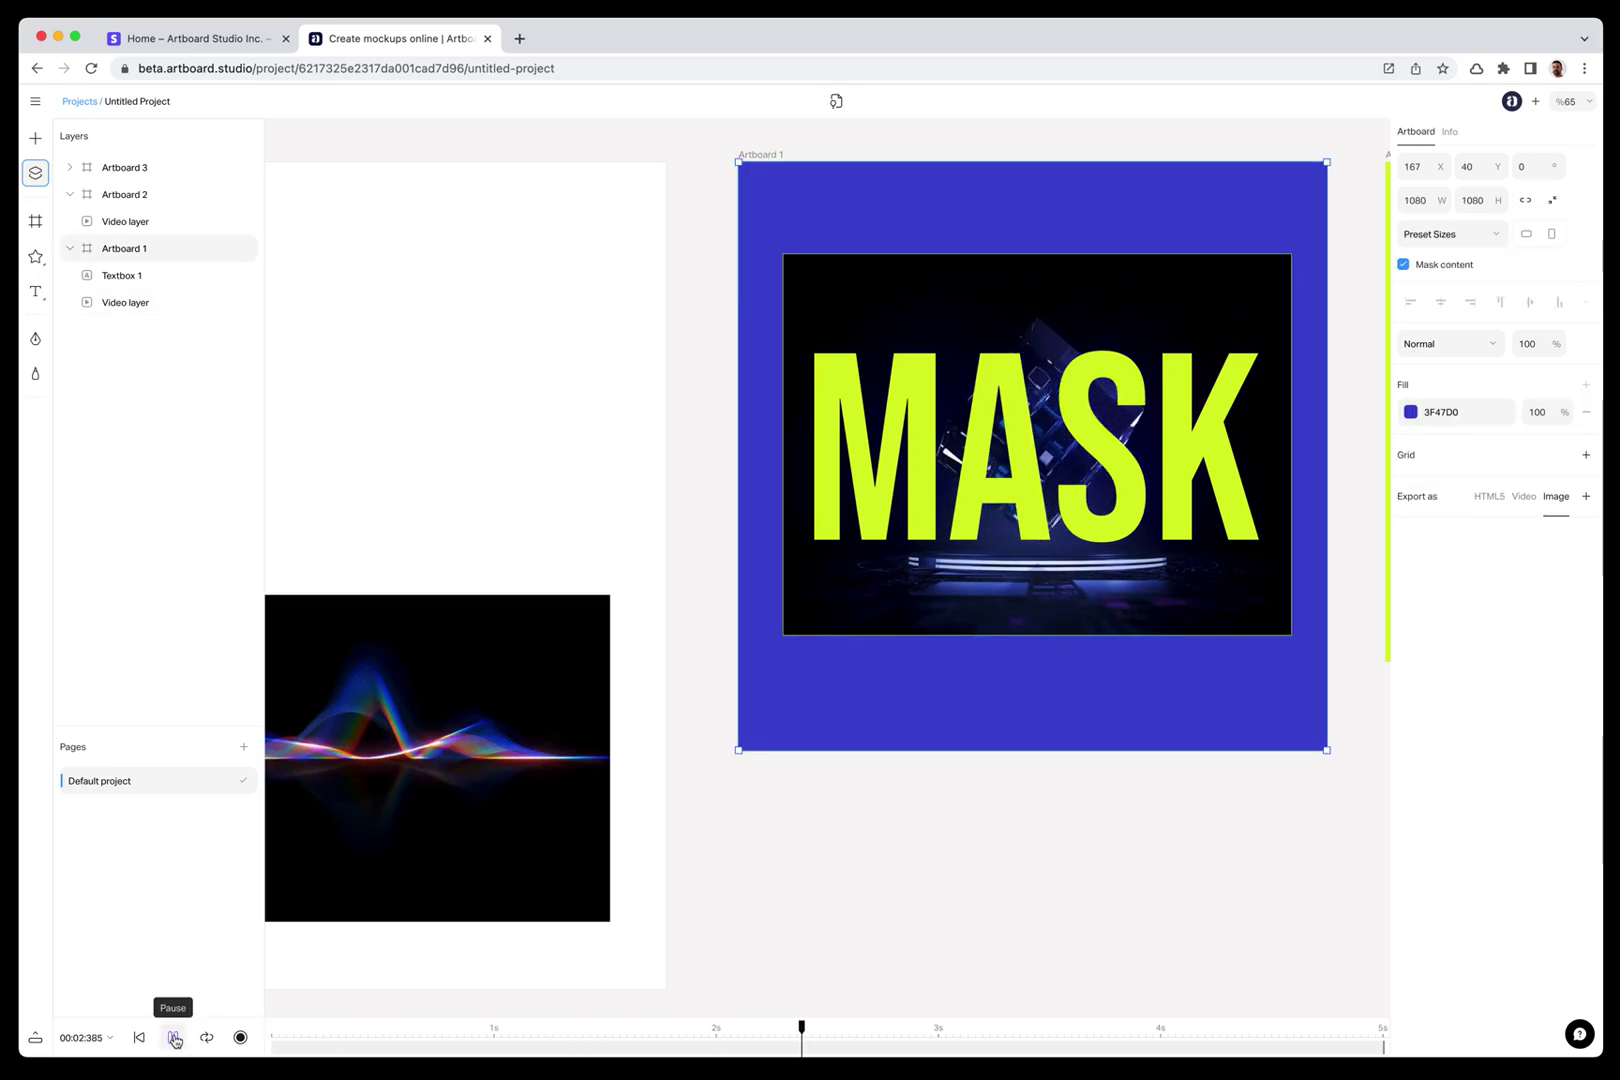
pyautogui.click(175, 1038)
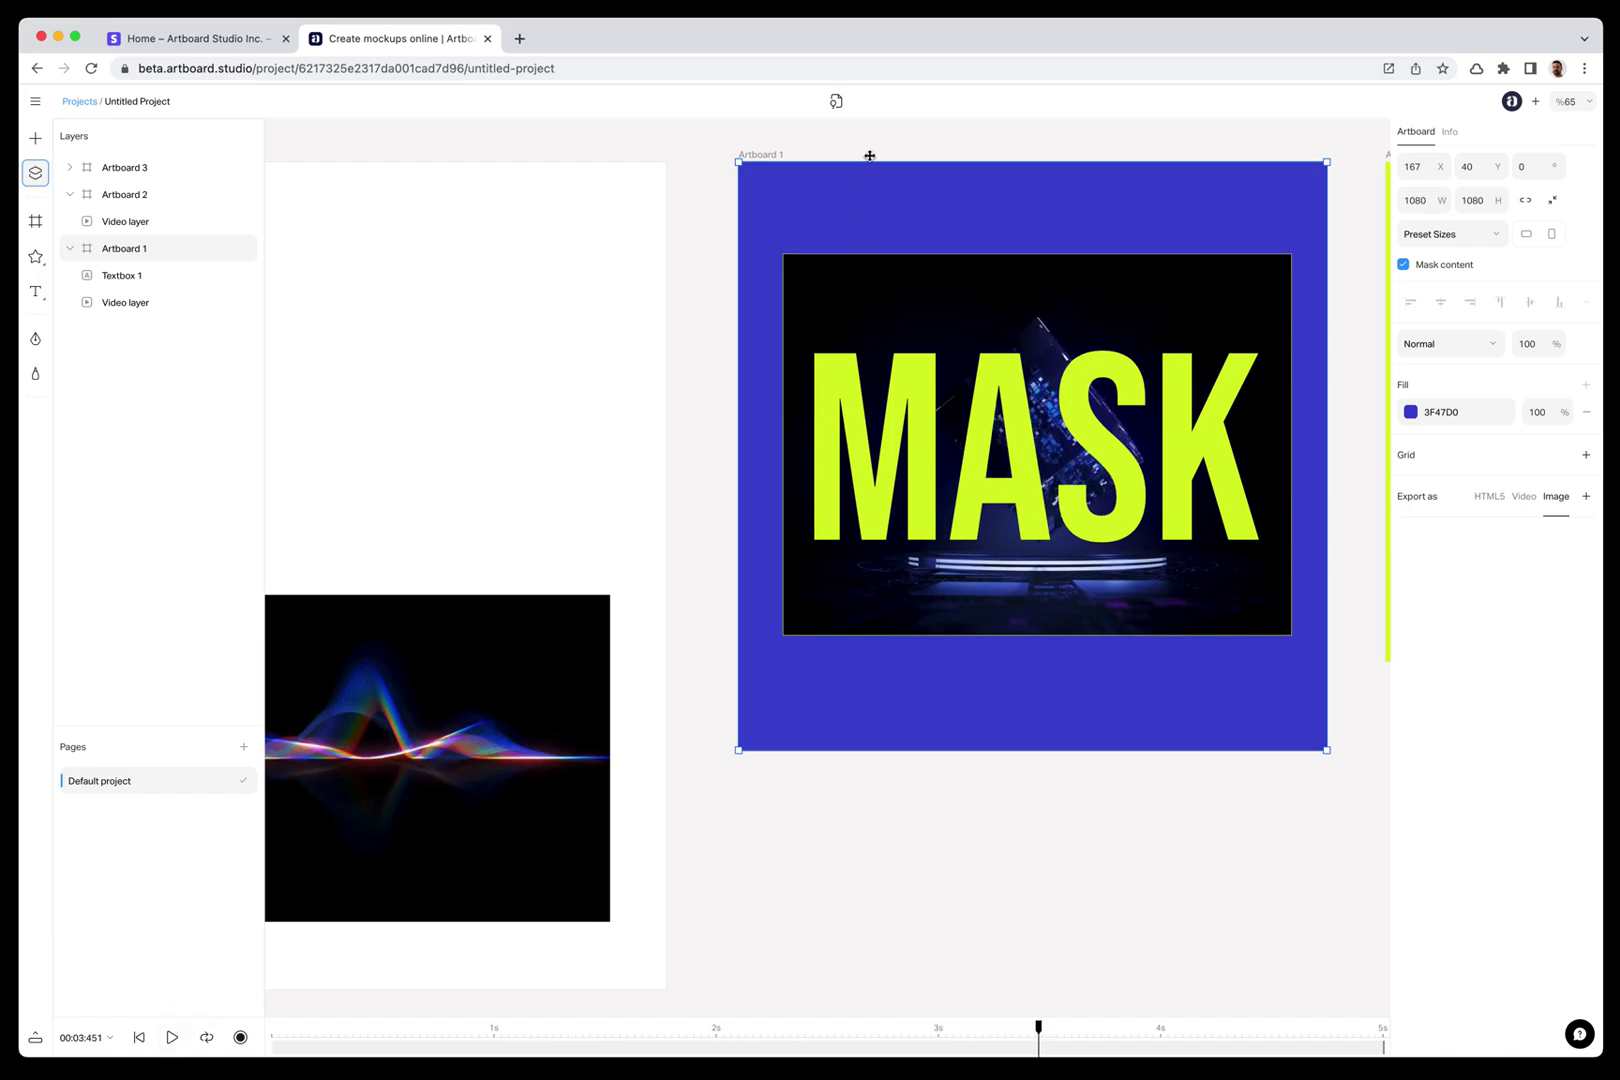
pyautogui.moveTo(818, 210); pyautogui.dragTo(951, 464)
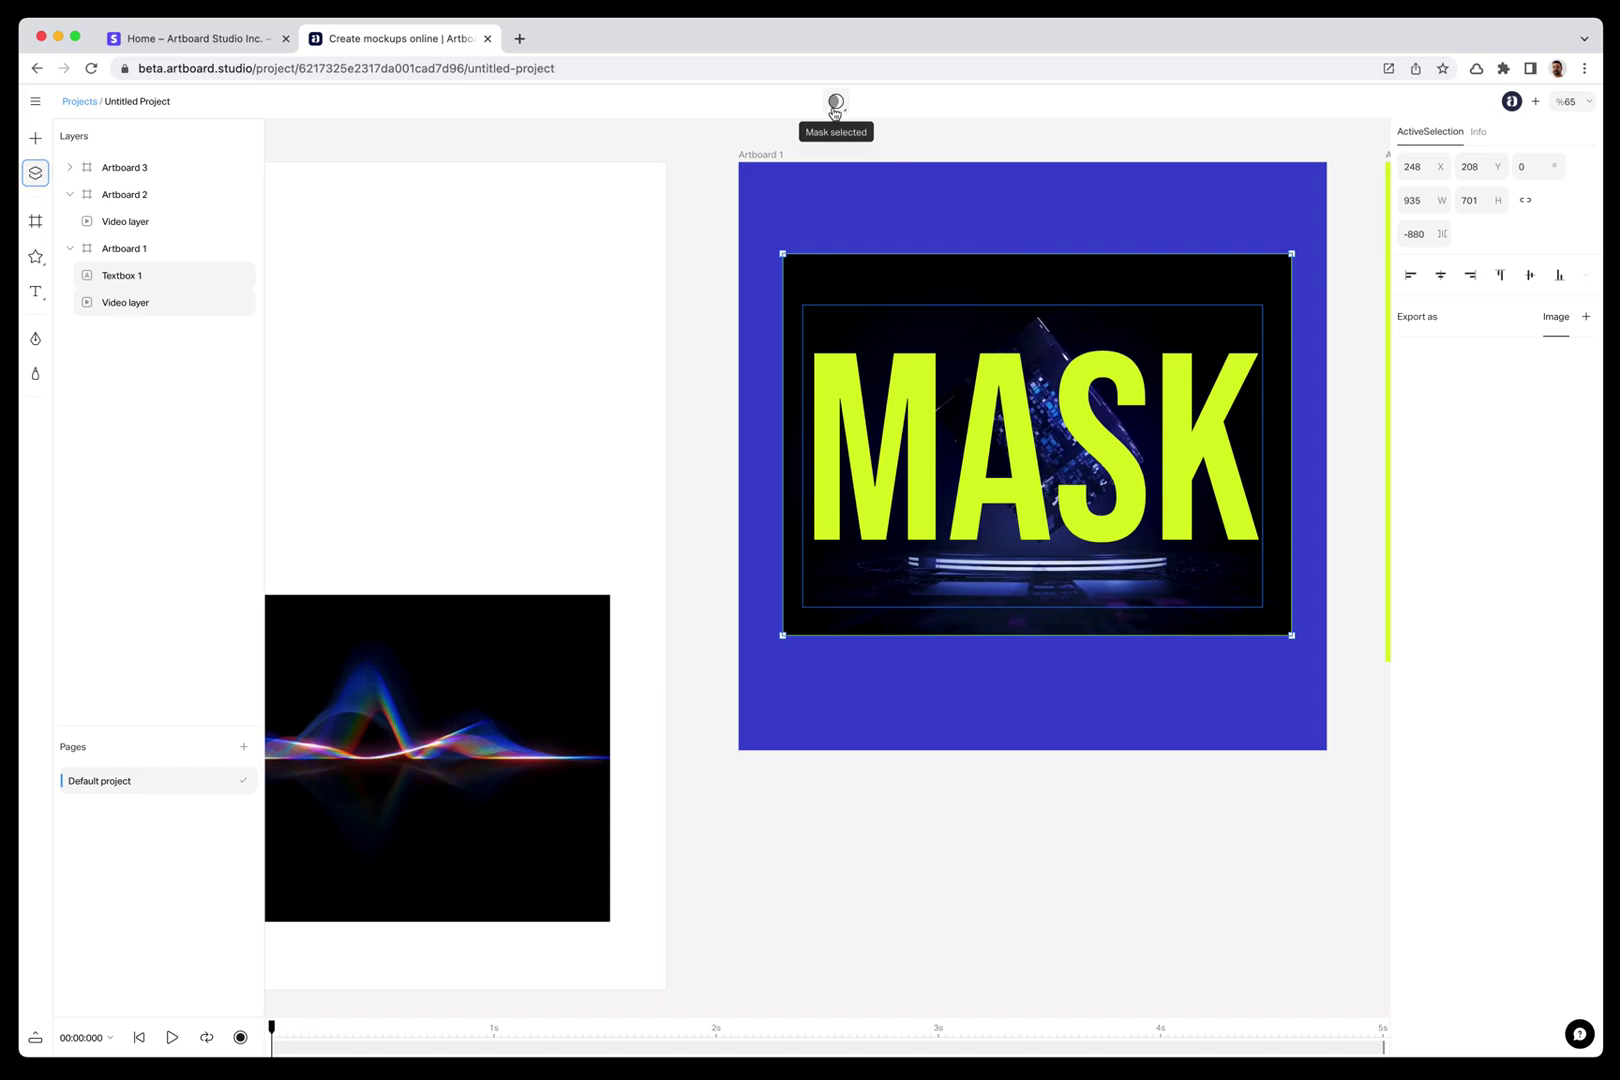
pyautogui.click(835, 107)
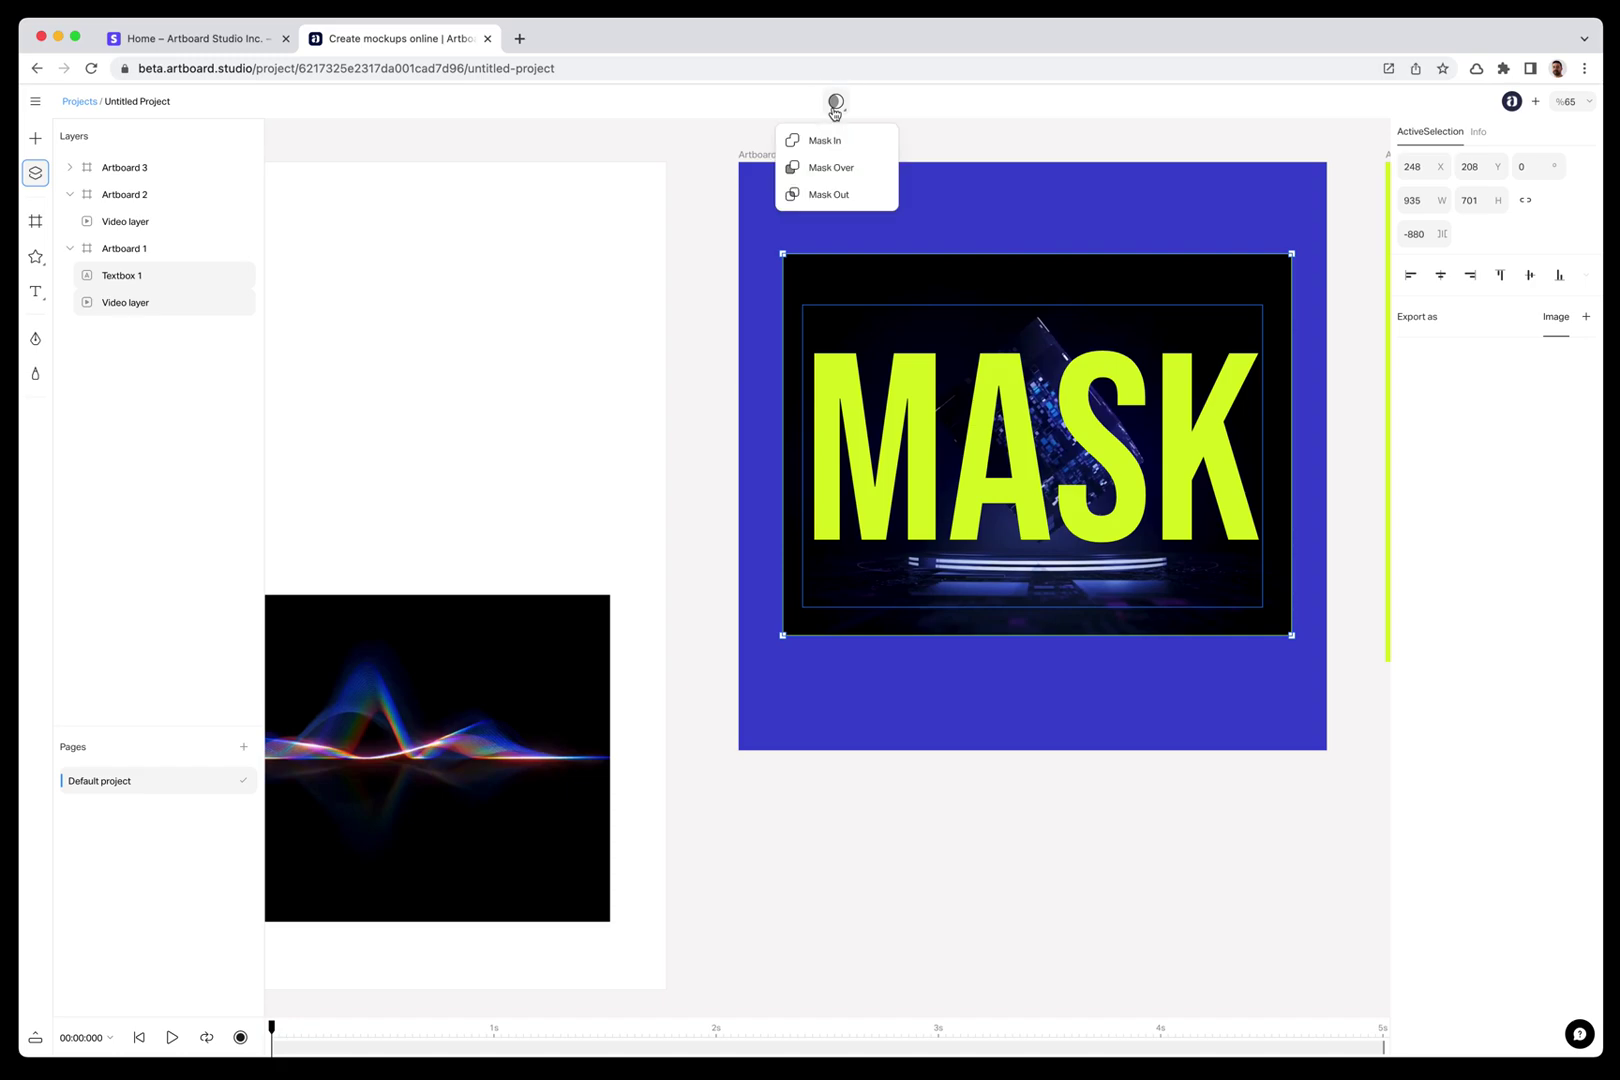
# Step: Apply Mask Over to form Group 1, then preview the video playing inside MASK
pyautogui.click(843, 173)
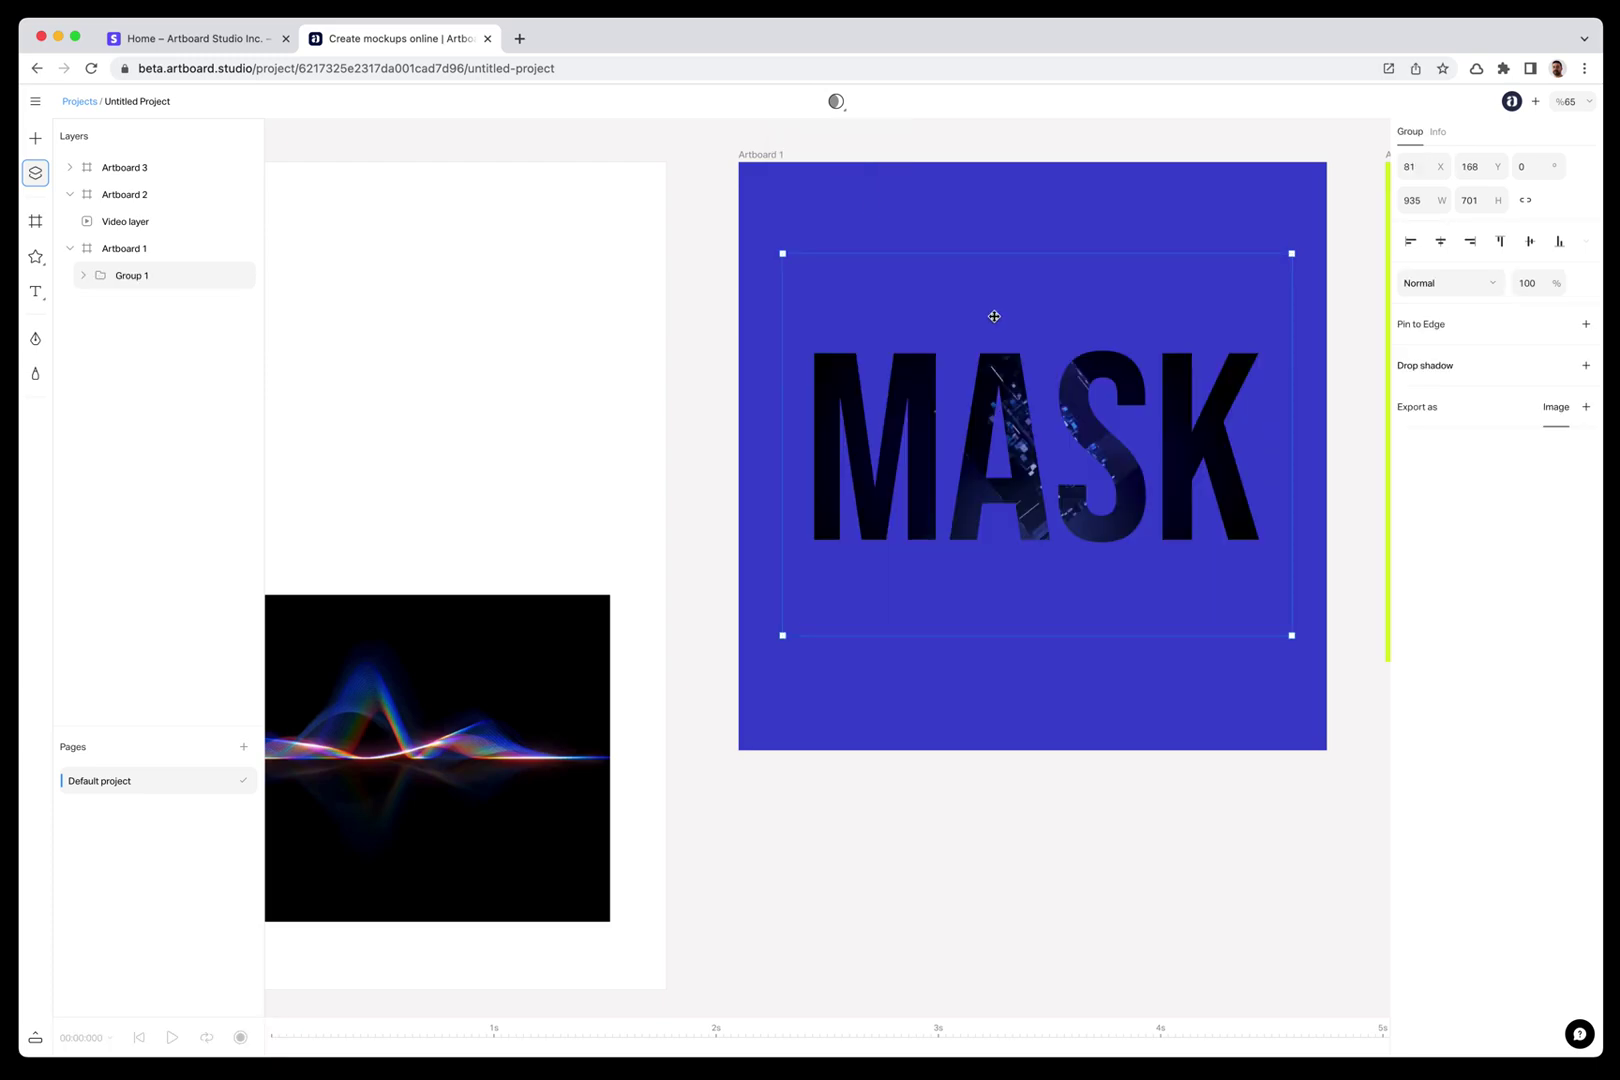
pyautogui.click(778, 159)
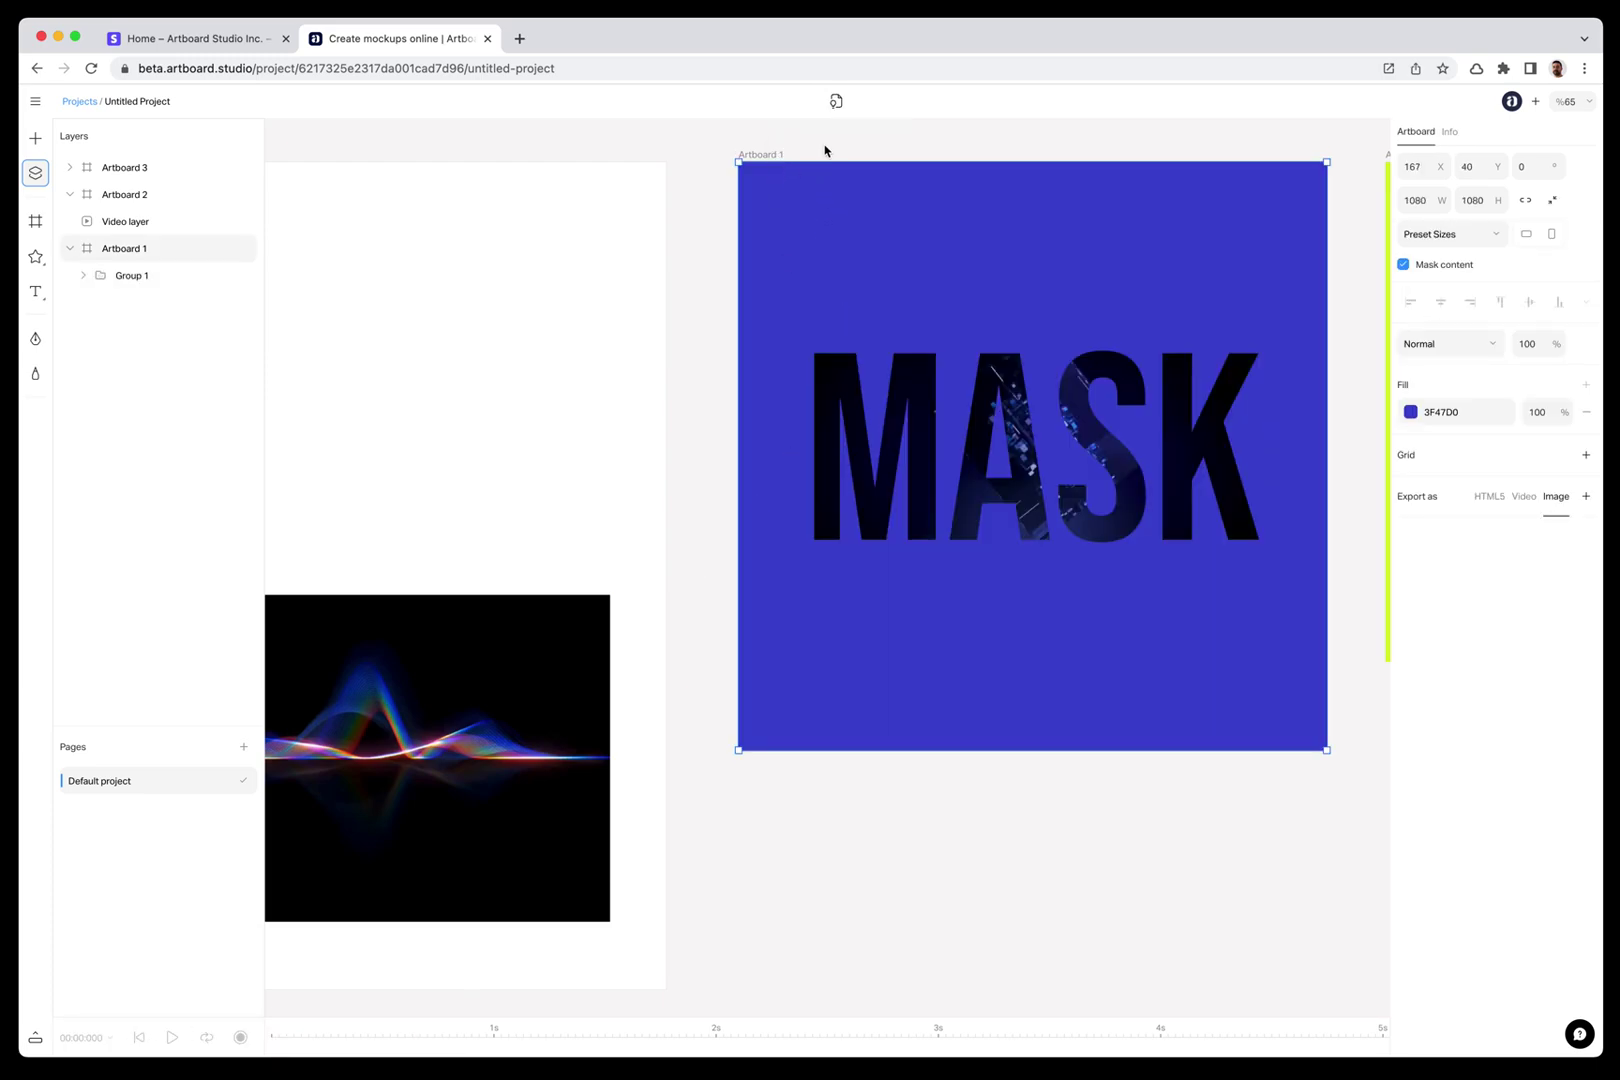
pyautogui.click(811, 279)
pyautogui.click(177, 1038)
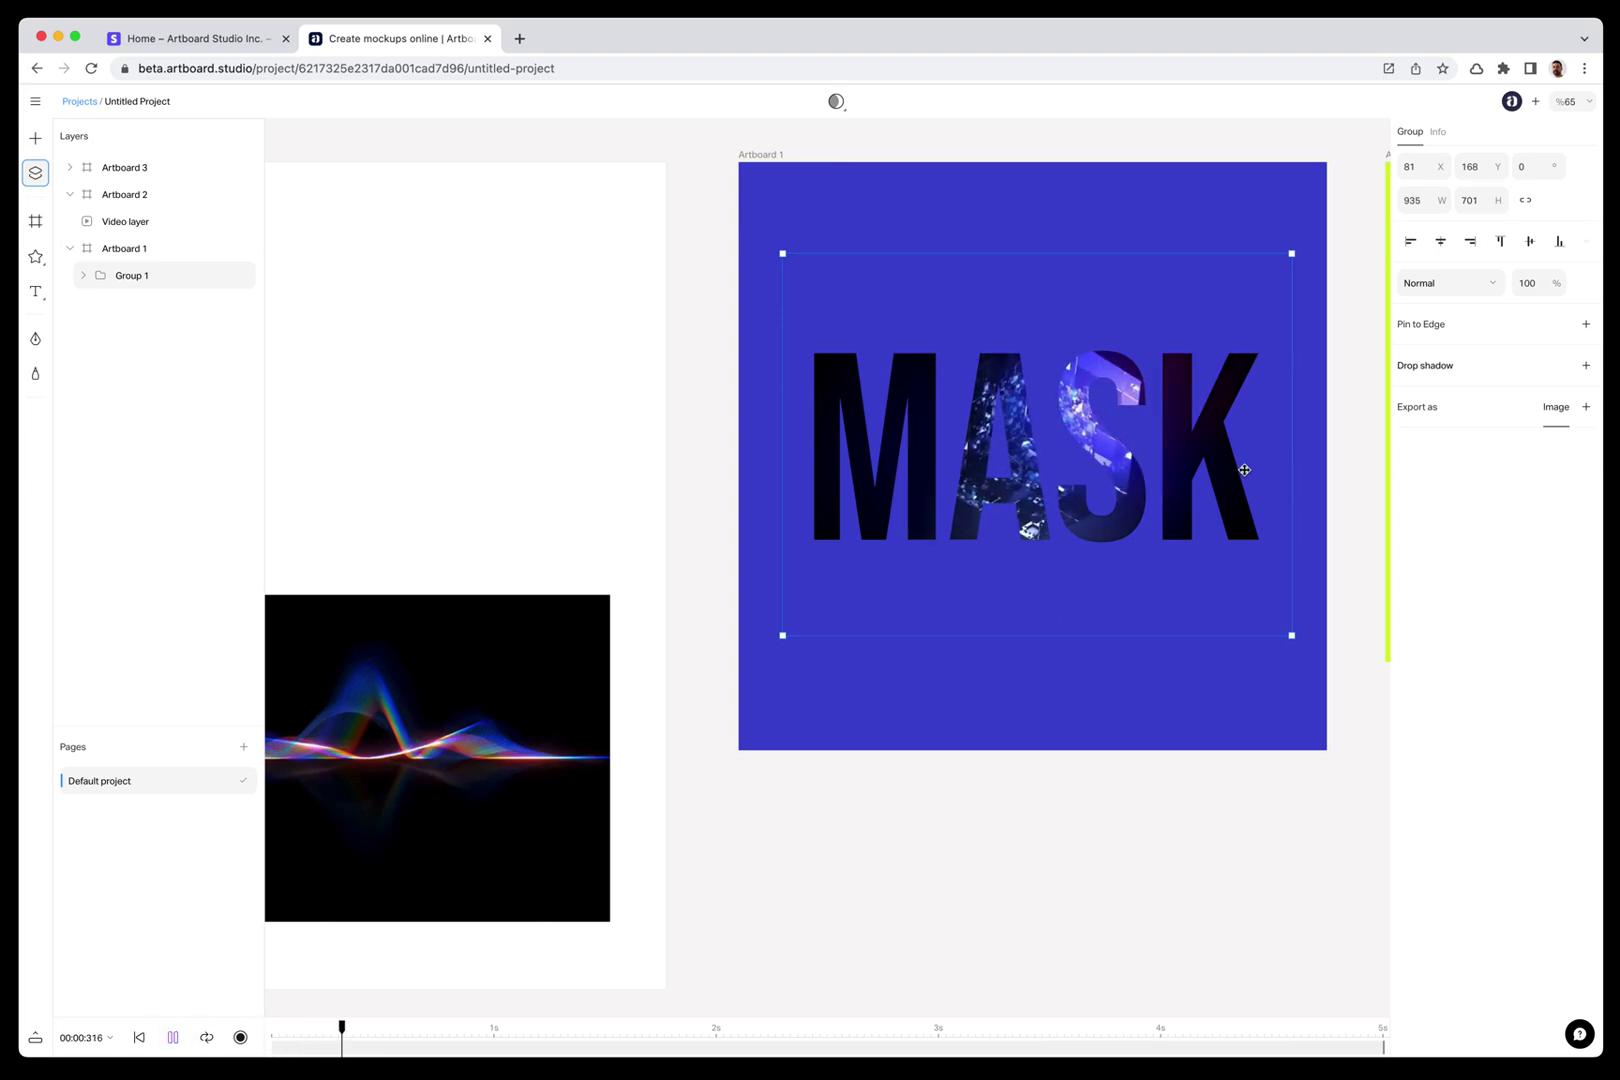
pyautogui.scroll(5, 1030, 524)
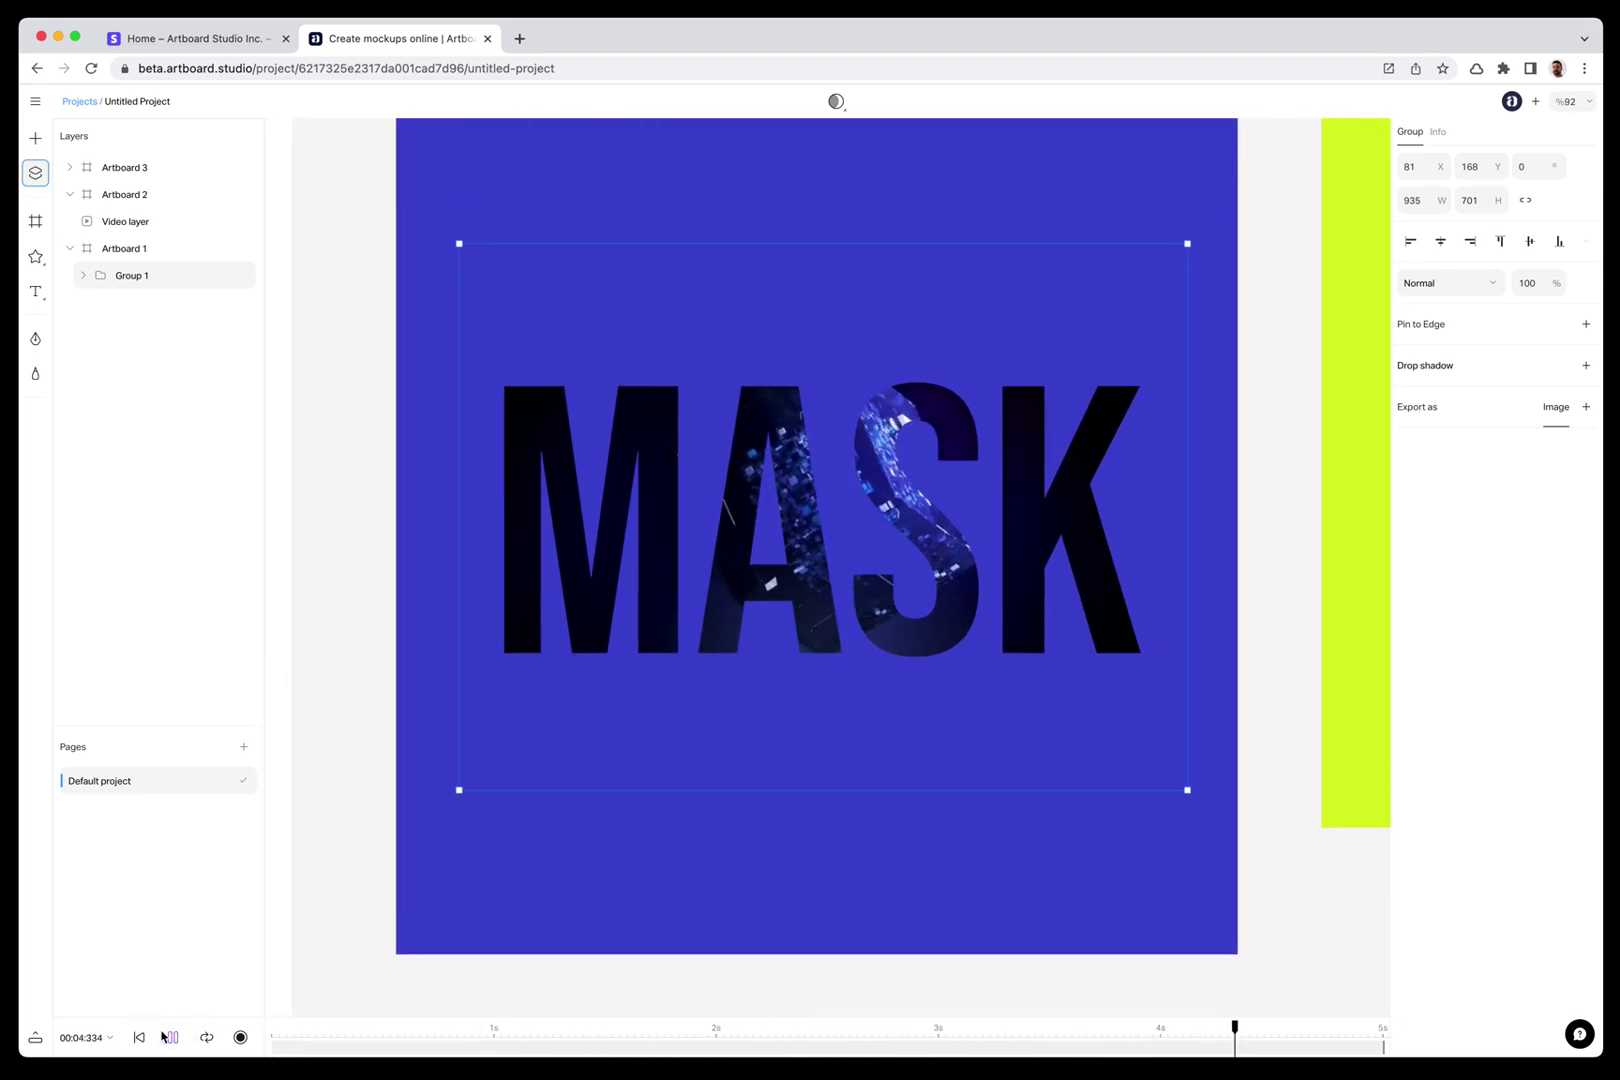
pyautogui.press('space')
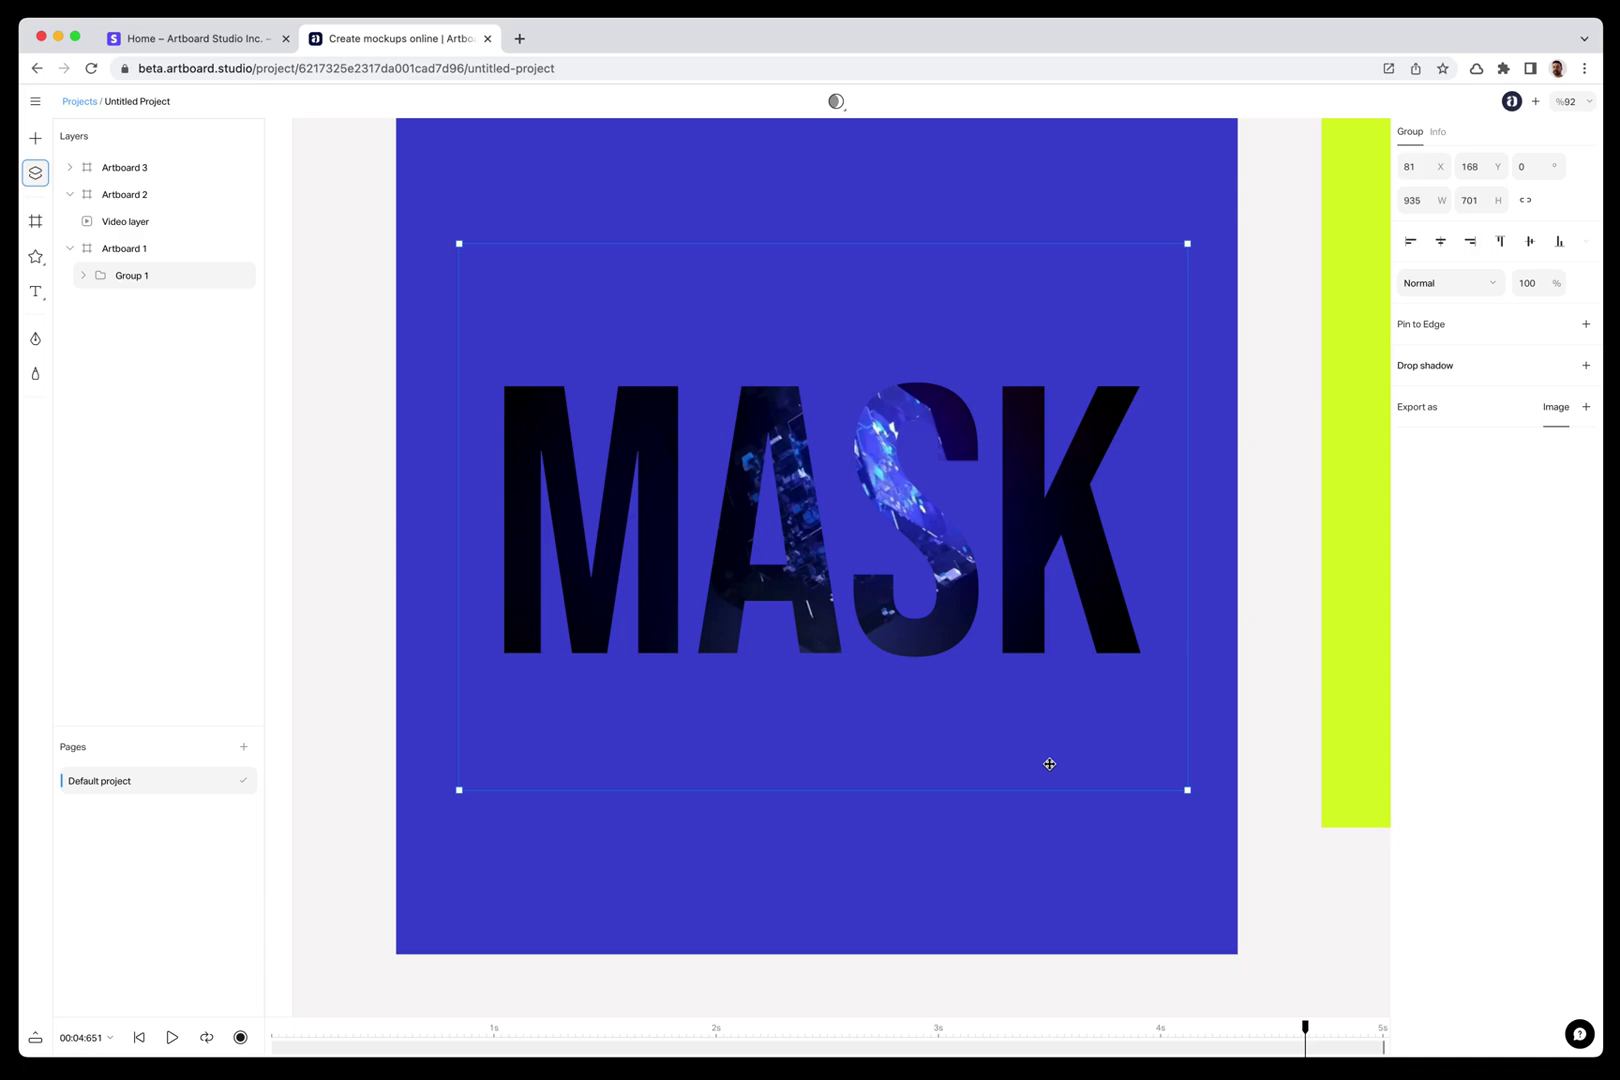
# Step: Nudge the MASK text up and reposition the video behind the letters
pyautogui.click(1031, 847)
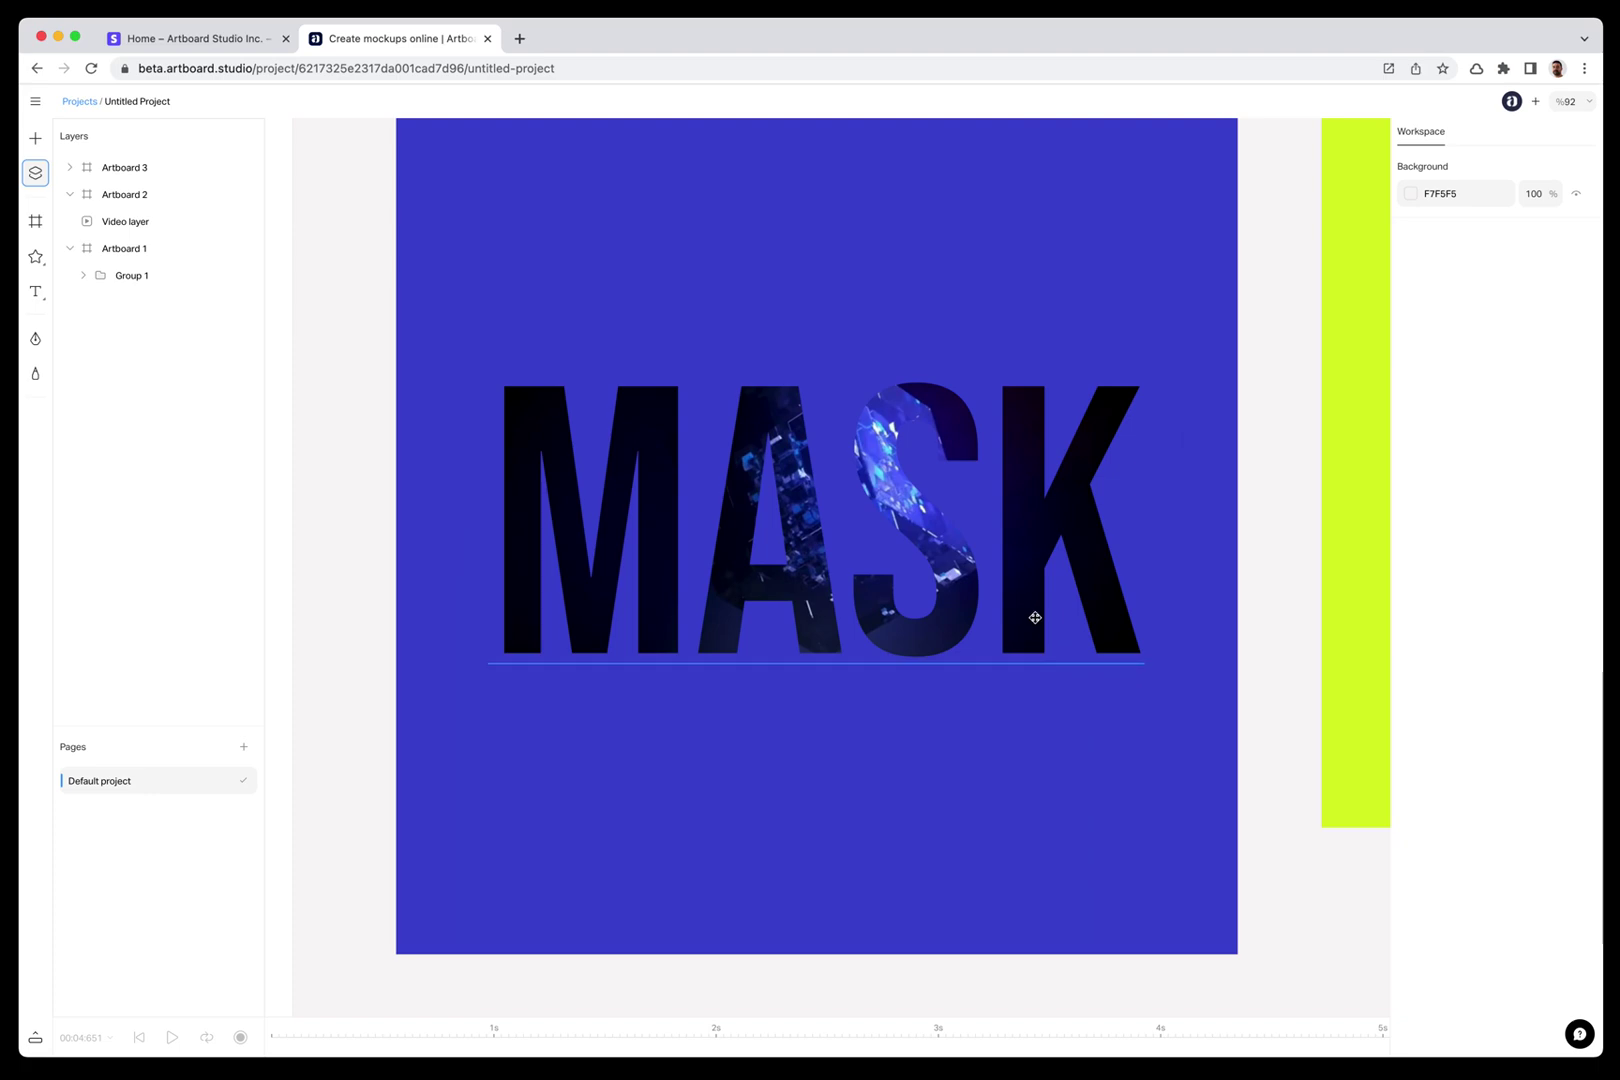
pyautogui.moveTo(1032, 616); pyautogui.dragTo(1039, 583)
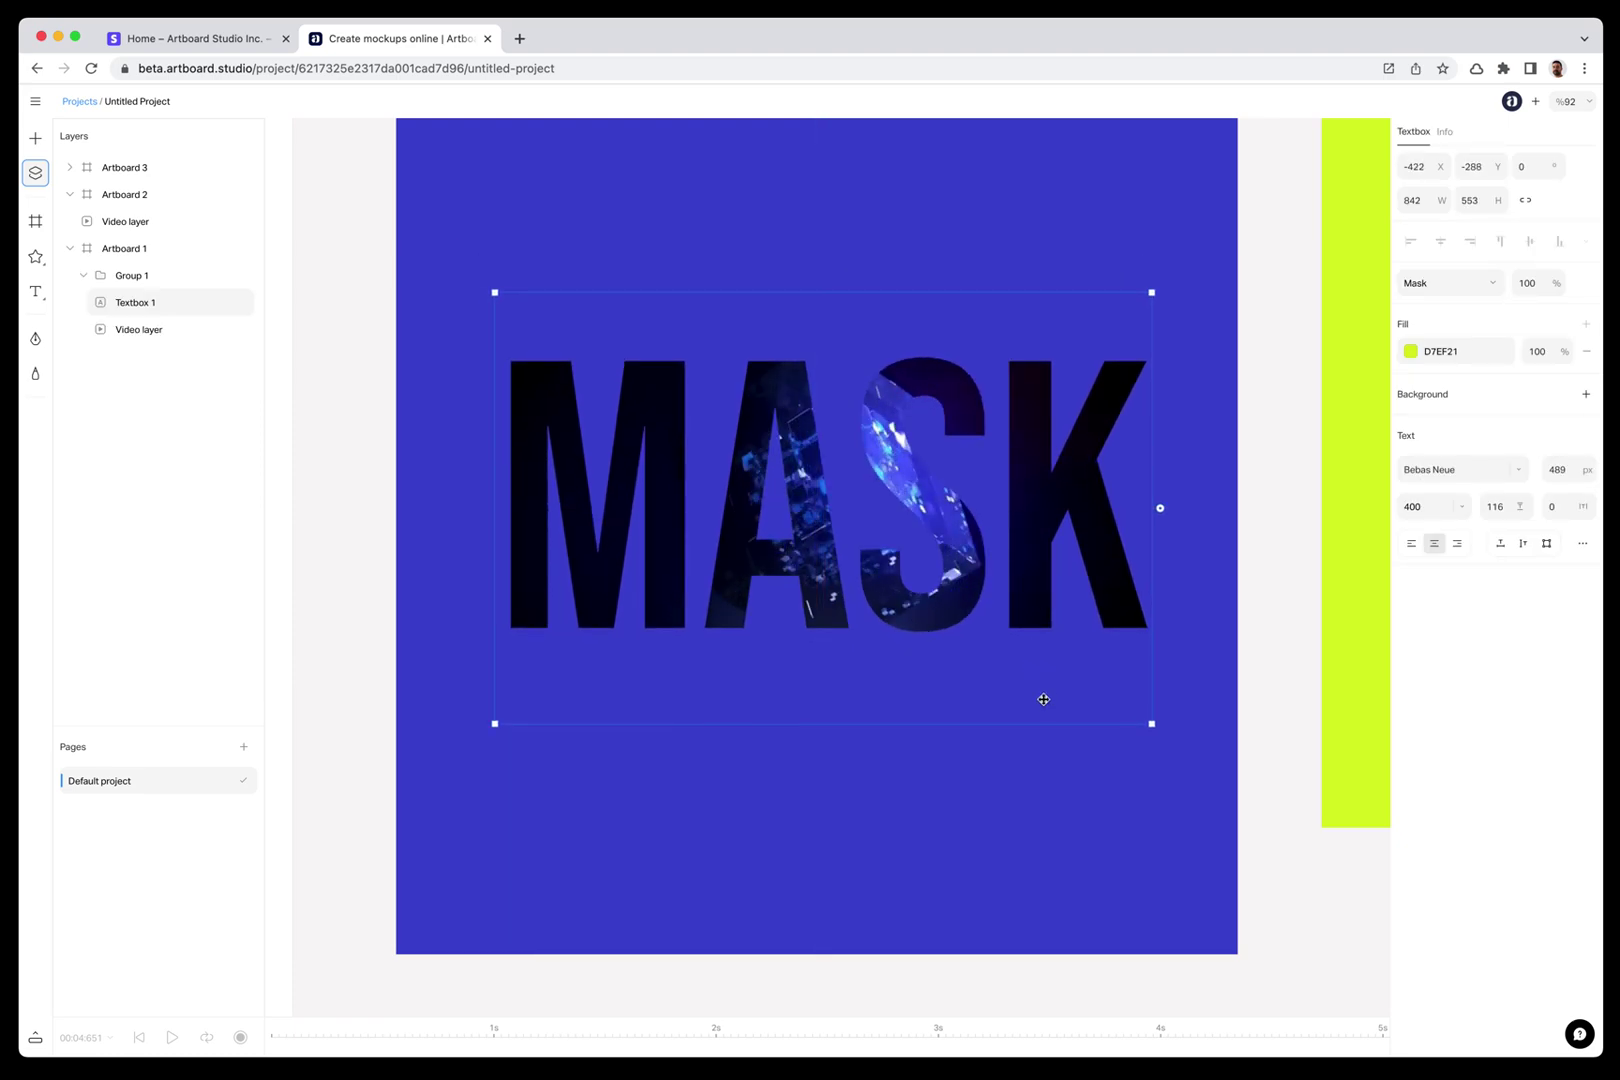
pyautogui.click(1046, 766)
pyautogui.moveTo(1032, 793)
pyautogui.mouseDown()
pyautogui.moveTo(1031, 746)
pyautogui.moveTo(999, 792)
pyautogui.moveTo(1042, 756)
pyautogui.moveTo(1025, 779)
pyautogui.moveTo(1048, 770)
pyautogui.mouseUp()
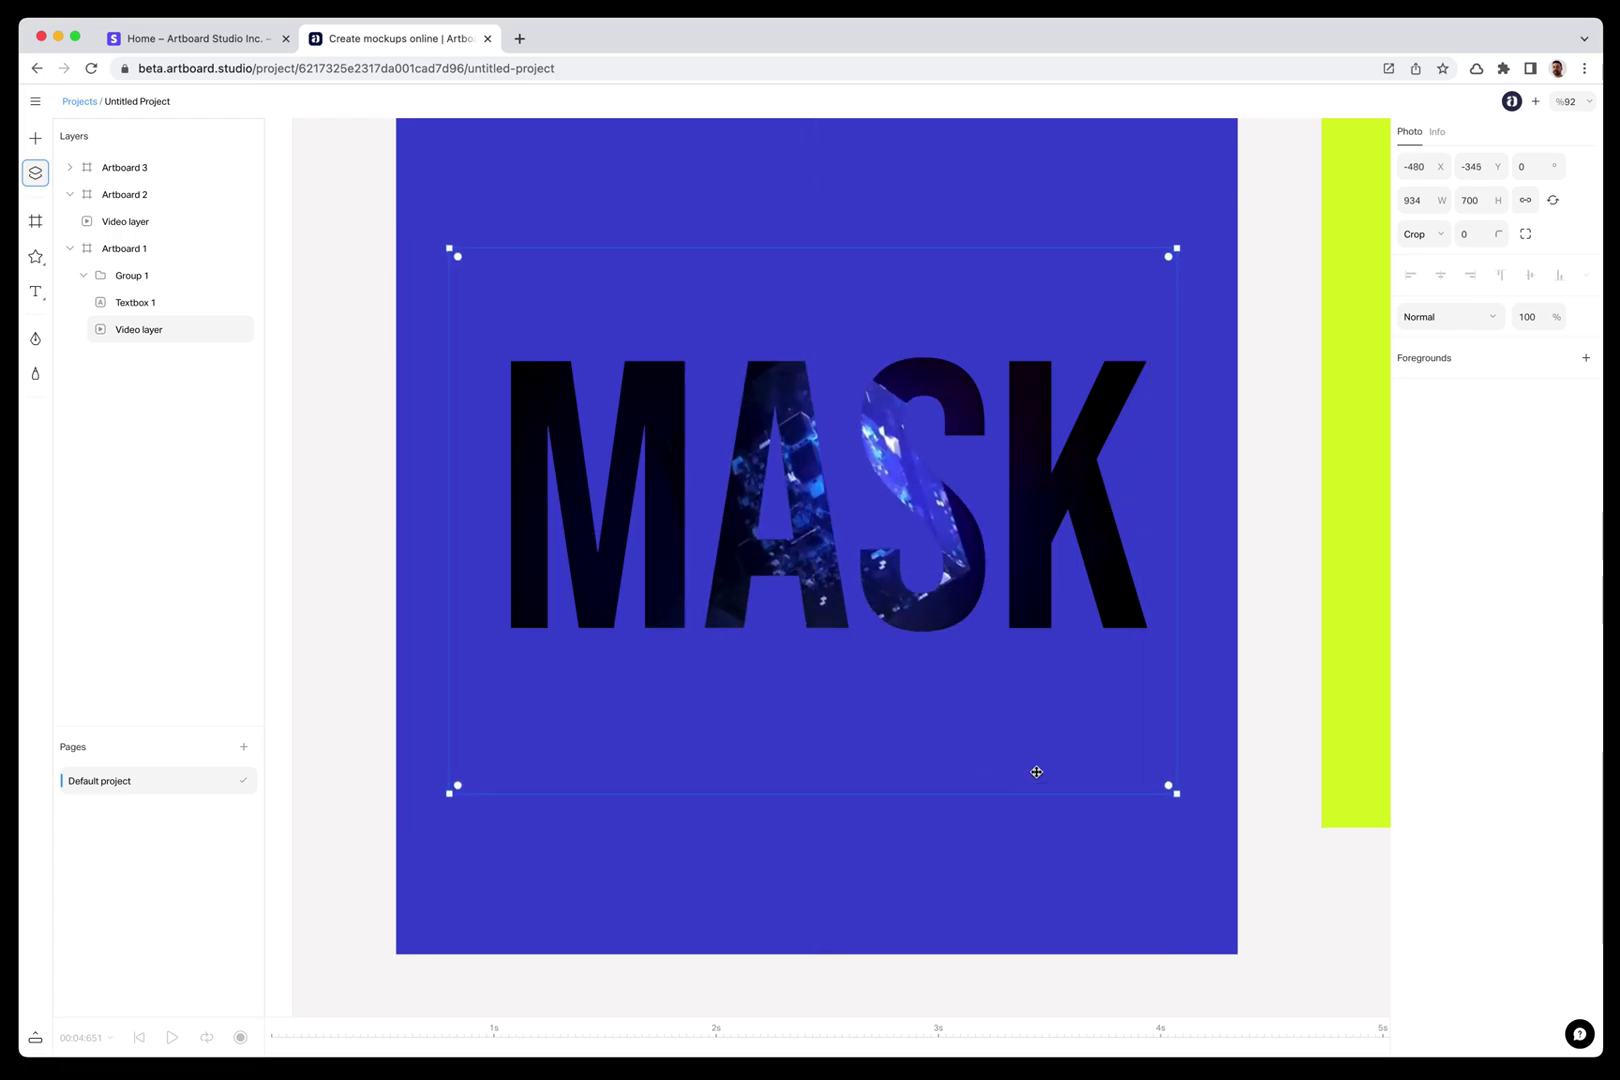
# Step: Resize the tilted video to 883×662, shift it into place, and preview Group 1
pyautogui.moveTo(1177, 250)
pyautogui.mouseDown()
pyautogui.moveTo(1194, 228)
pyautogui.moveTo(1041, 330)
pyautogui.moveTo(1091, 474)
pyautogui.mouseUp()
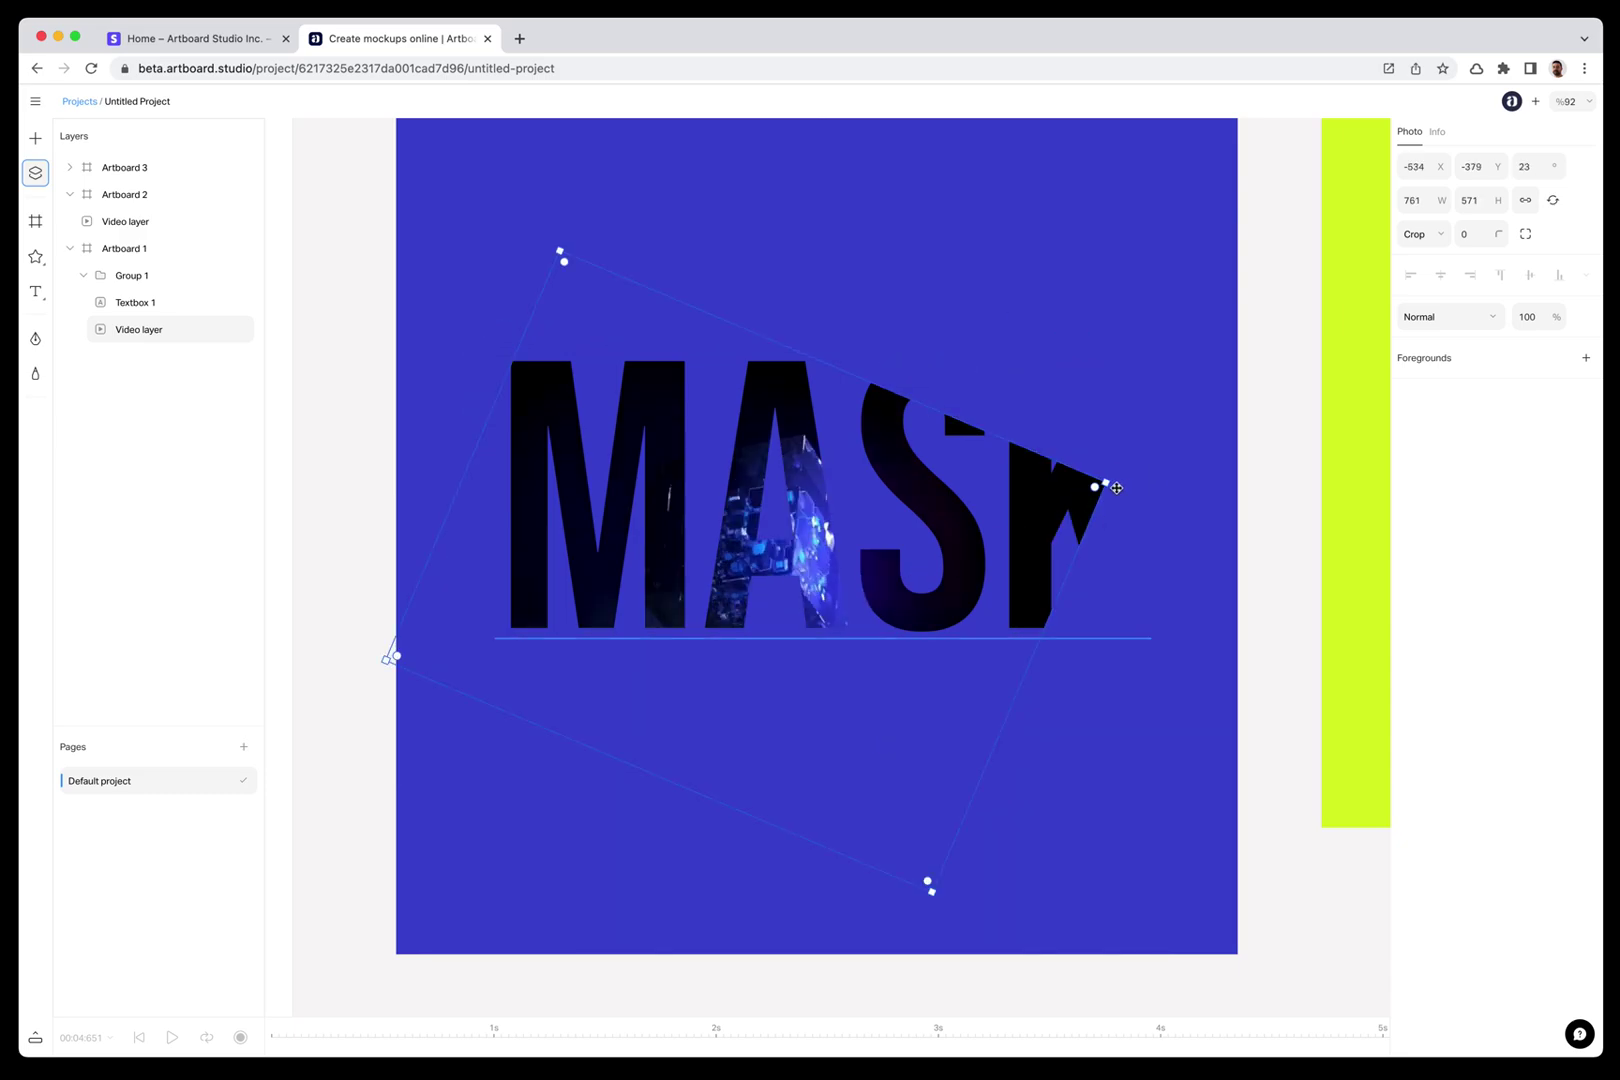
pyautogui.moveTo(1115, 487); pyautogui.dragTo(1215, 438)
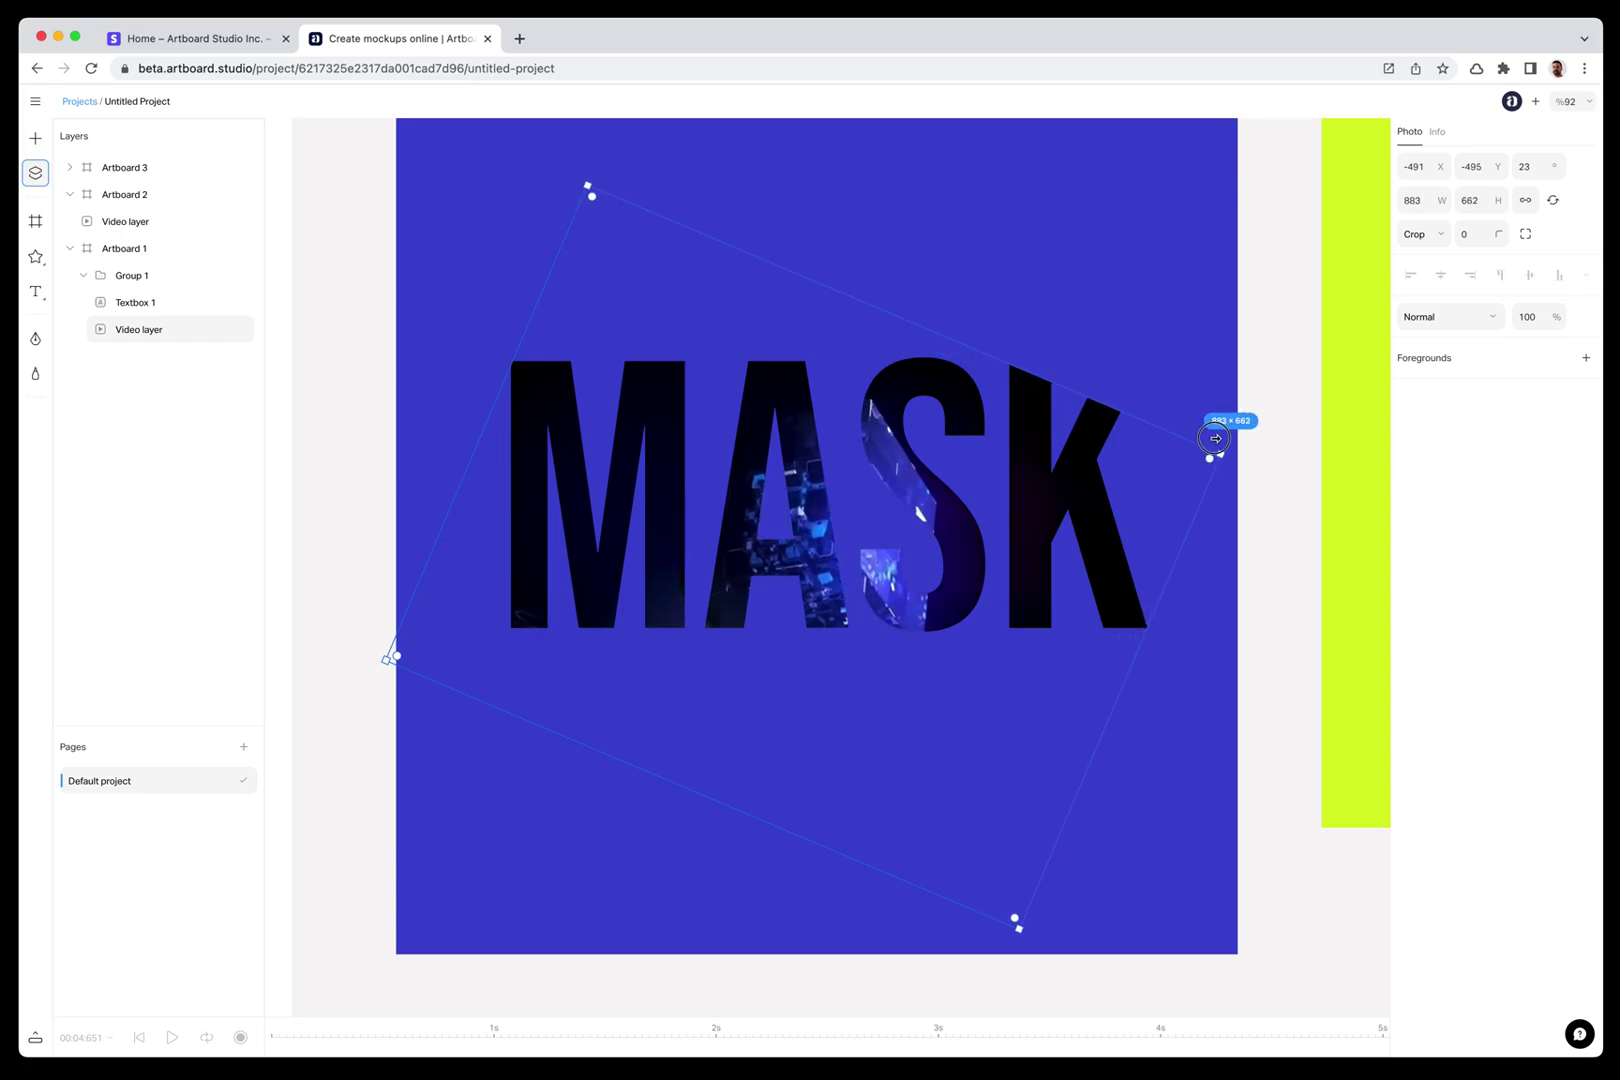
pyautogui.moveTo(970, 741); pyautogui.dragTo(991, 694)
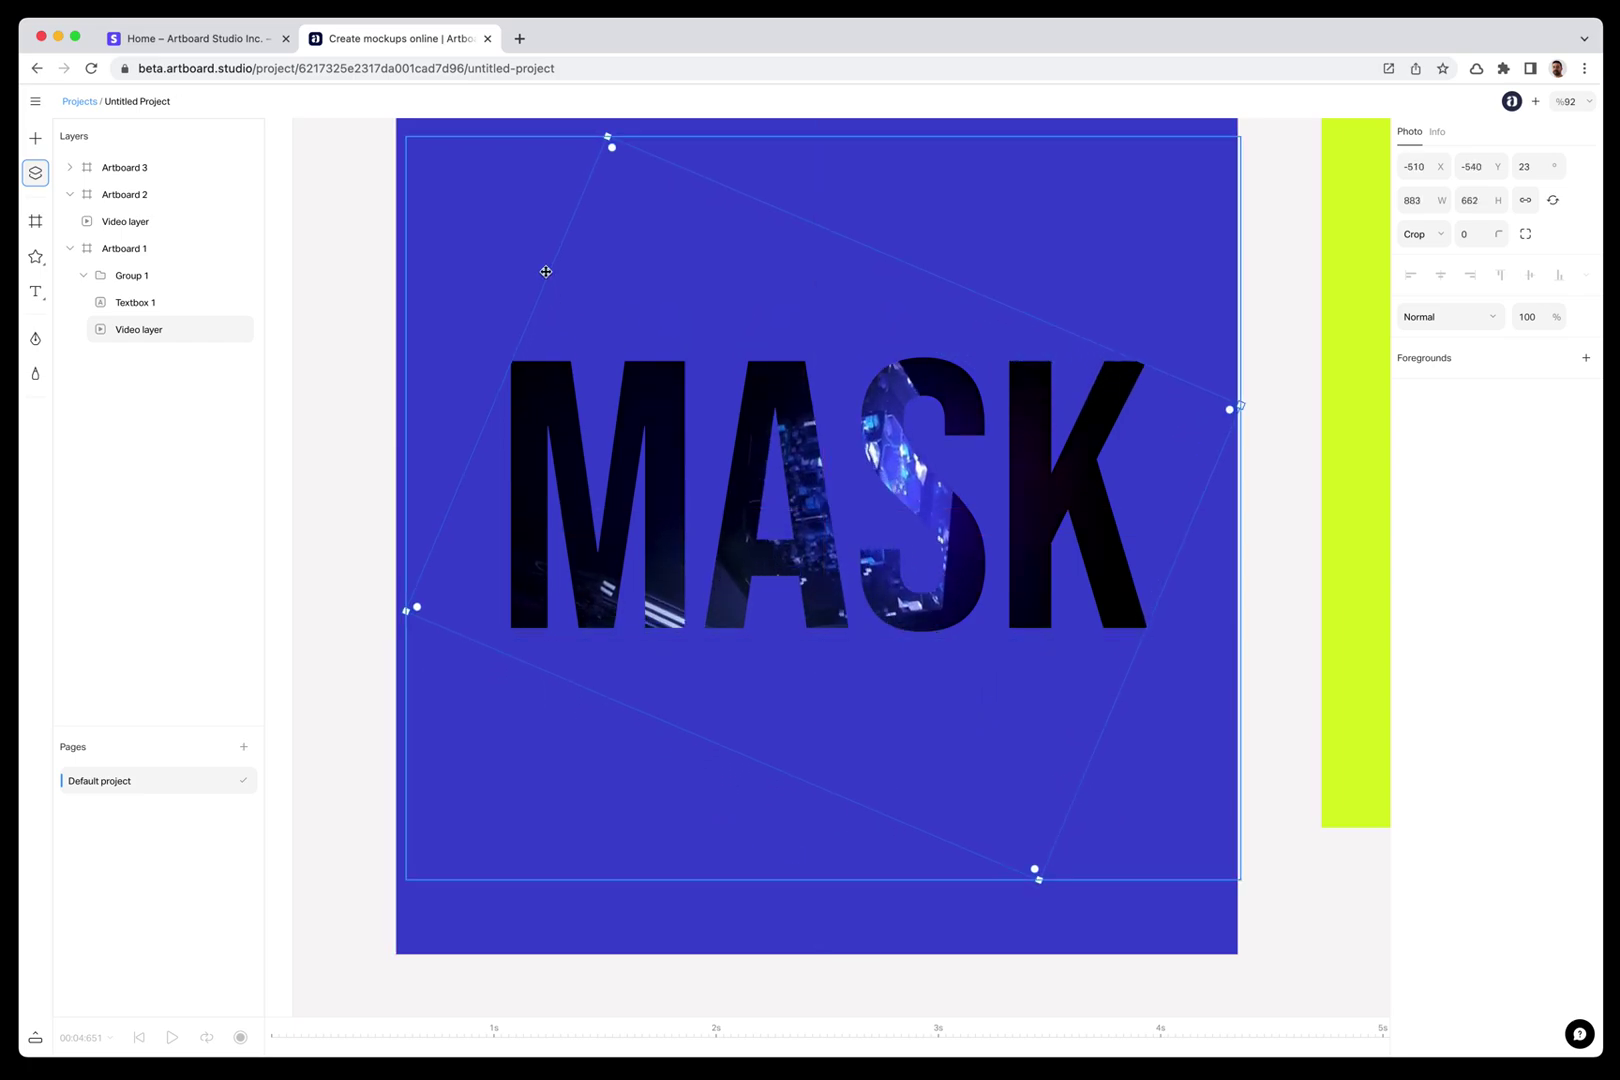
pyautogui.click(473, 293)
pyautogui.click(171, 1036)
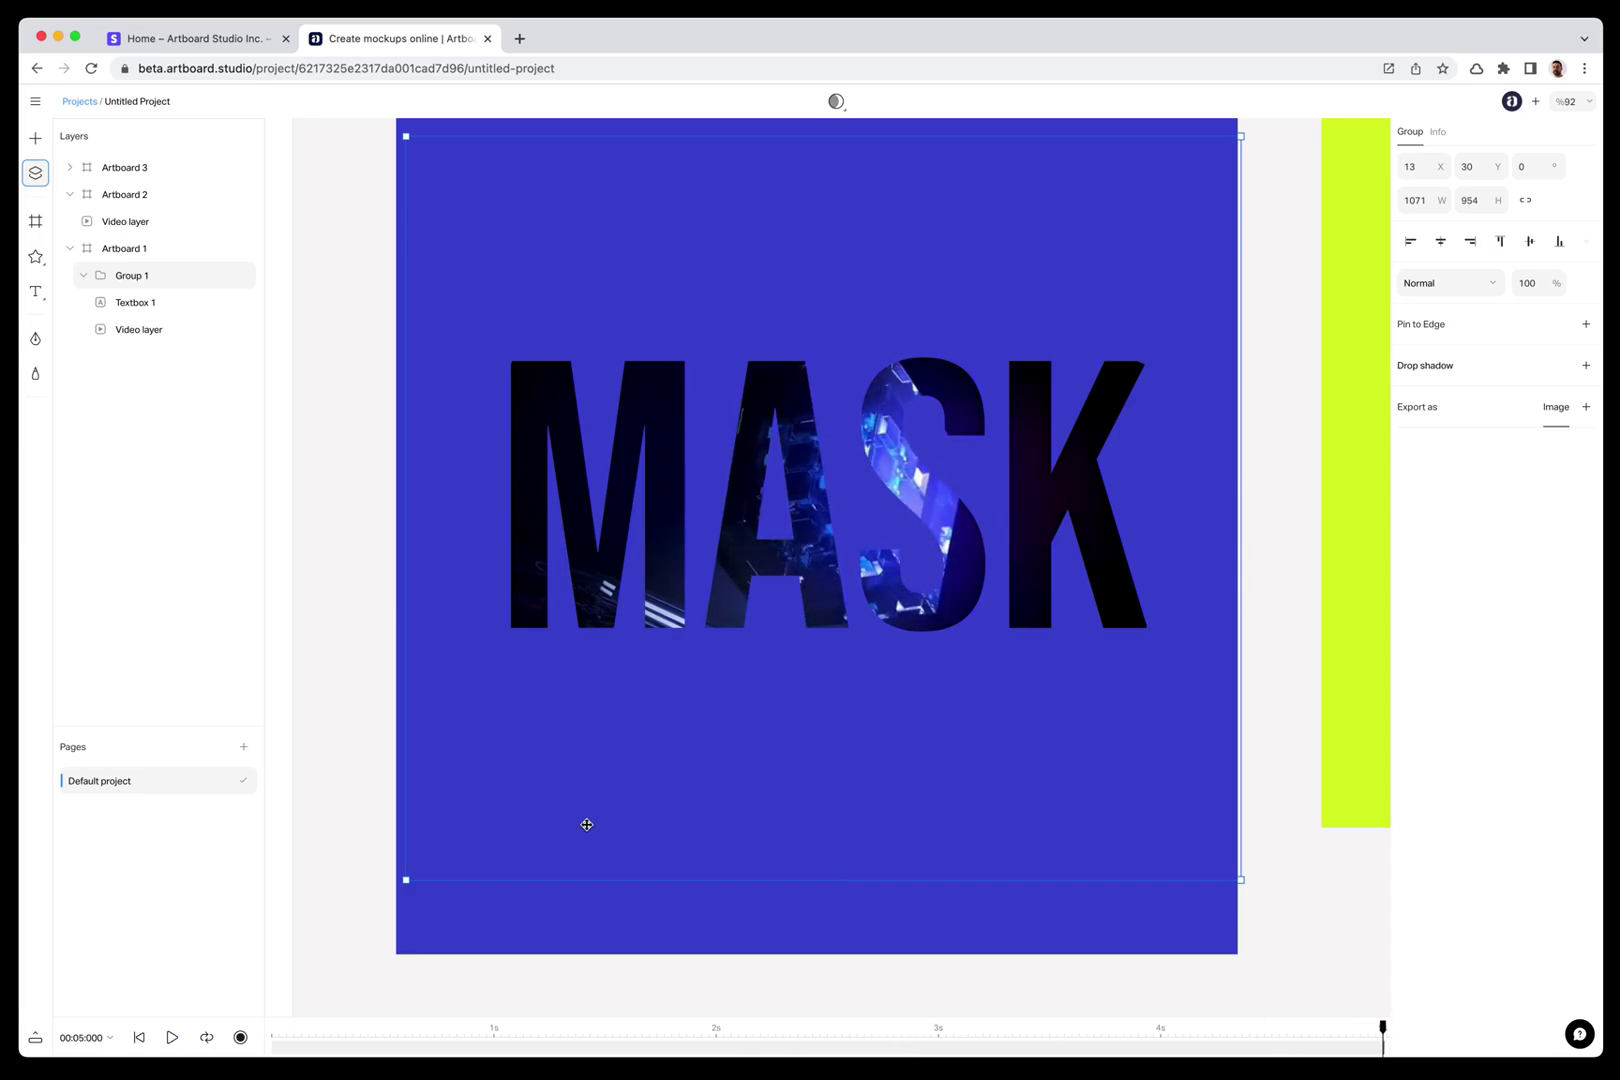
# Step: Replace Textbox 1's text MASK with TYPE, keeping the cube video visible through it
pyautogui.doubleClick(808, 588)
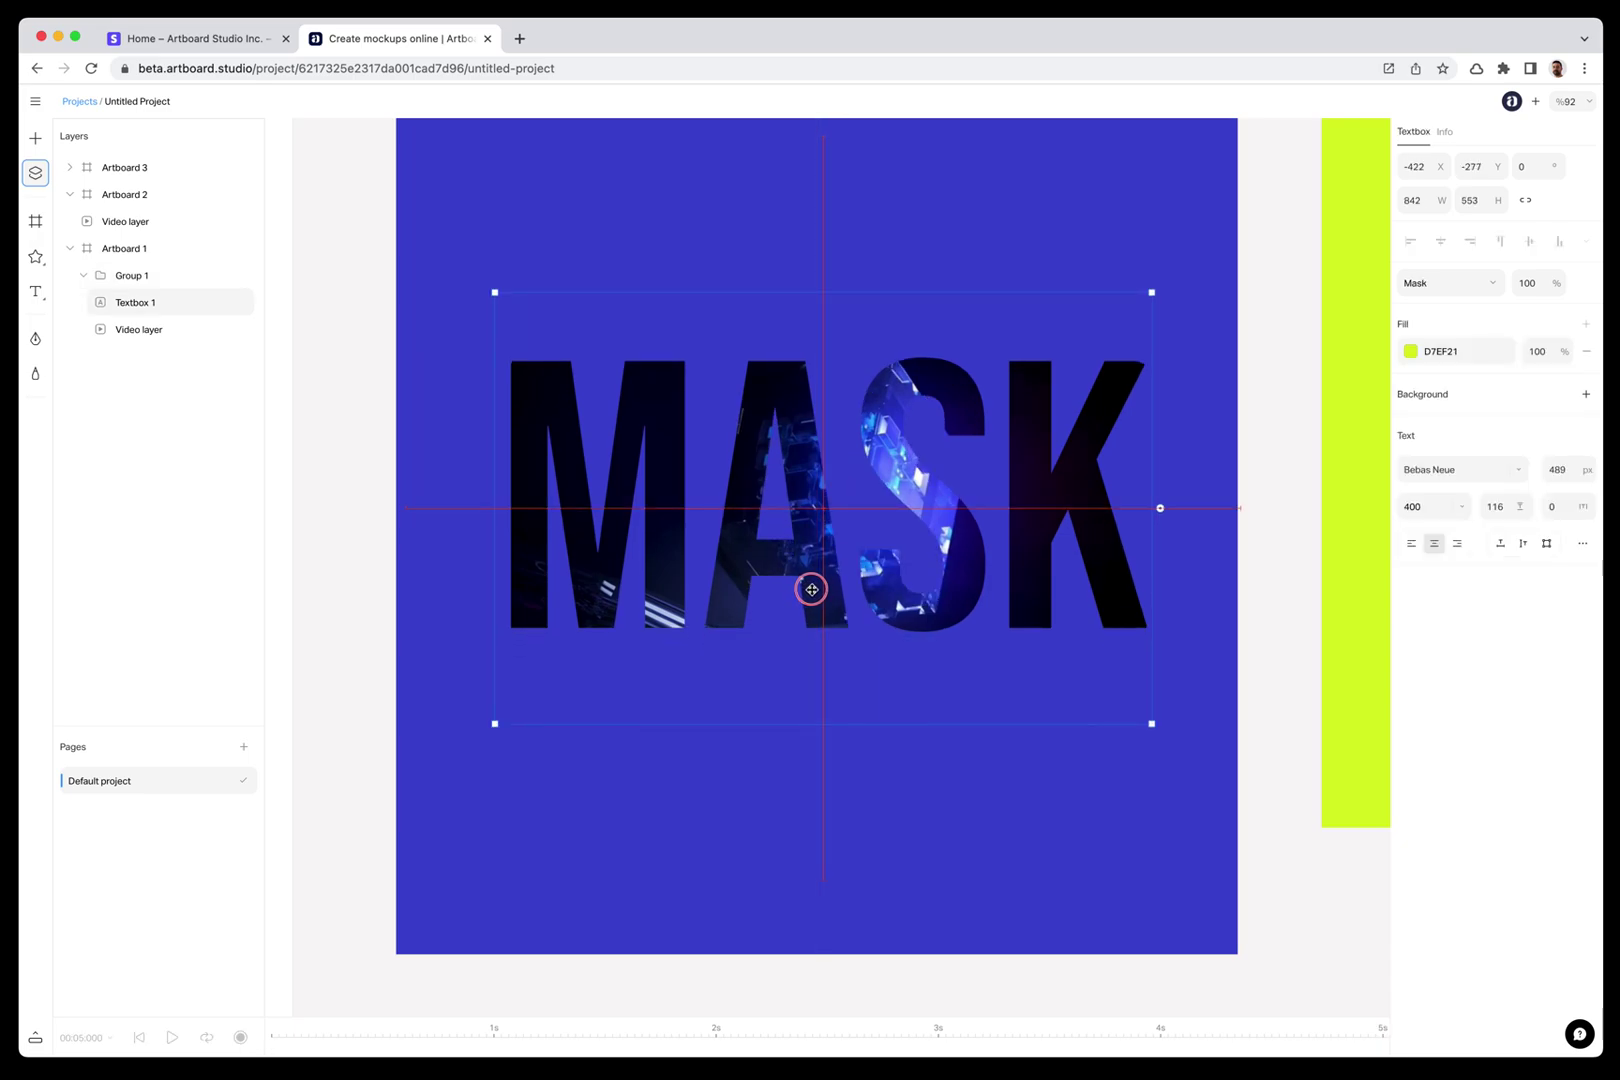
pyautogui.moveTo(812, 589); pyautogui.dragTo(812, 589)
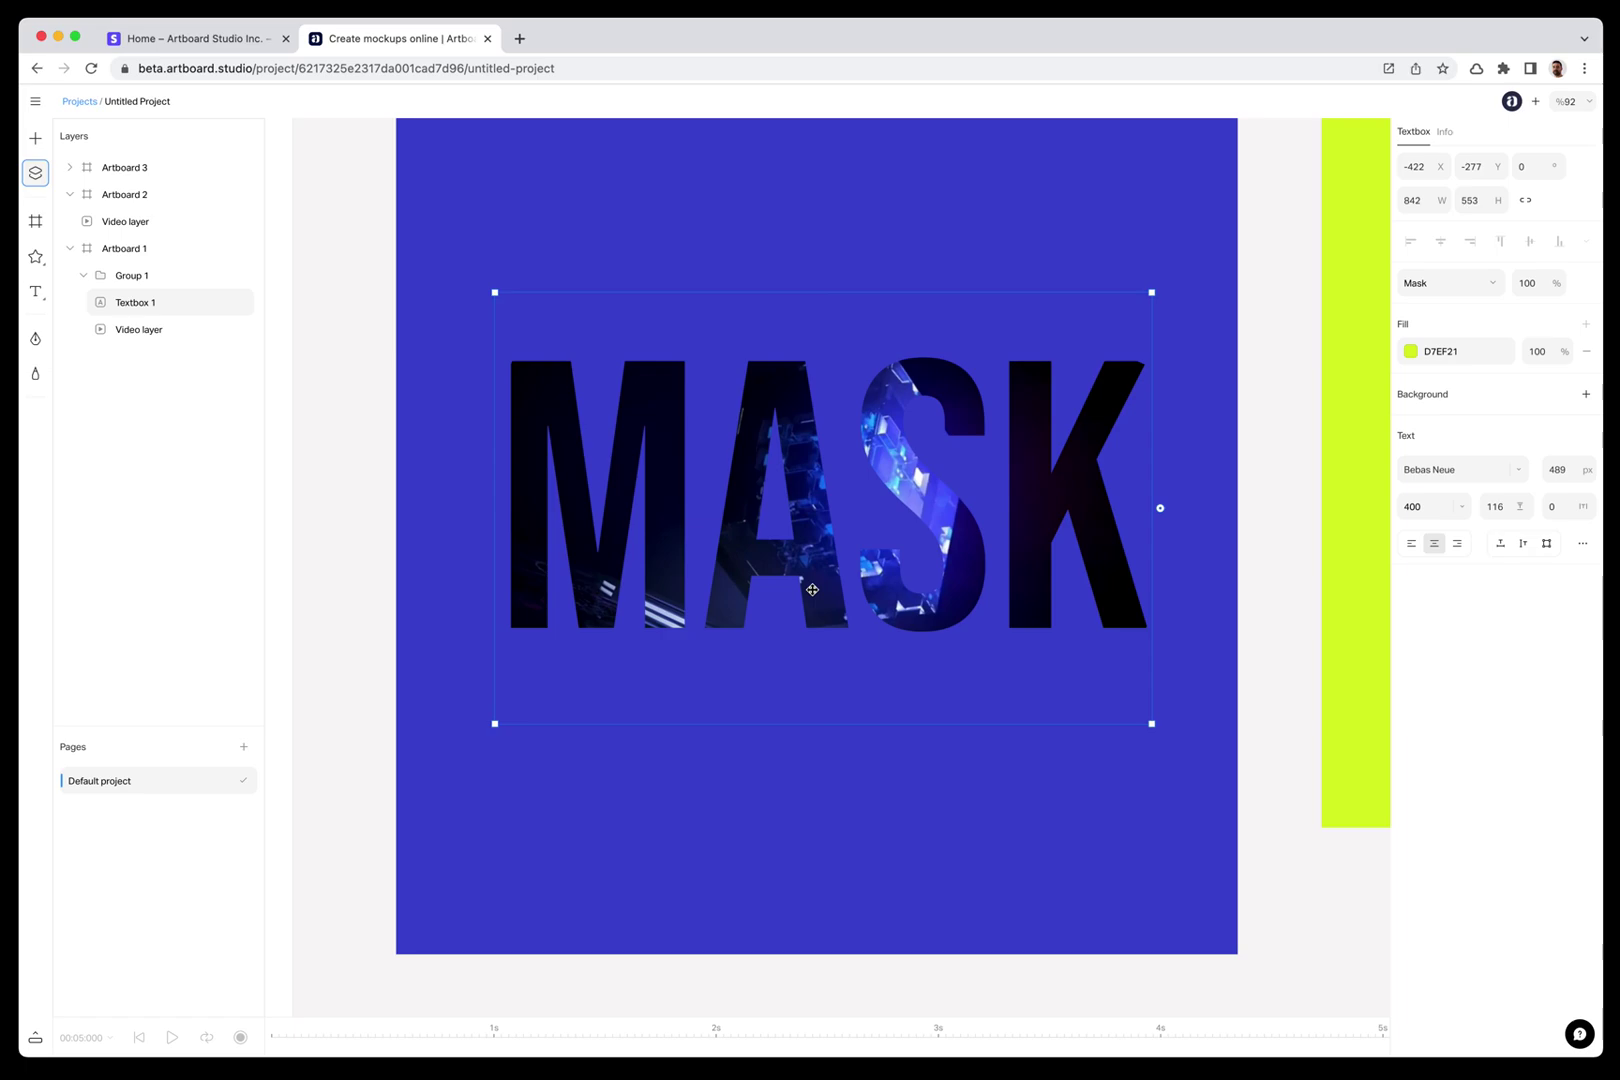
pyautogui.doubleClick(811, 589)
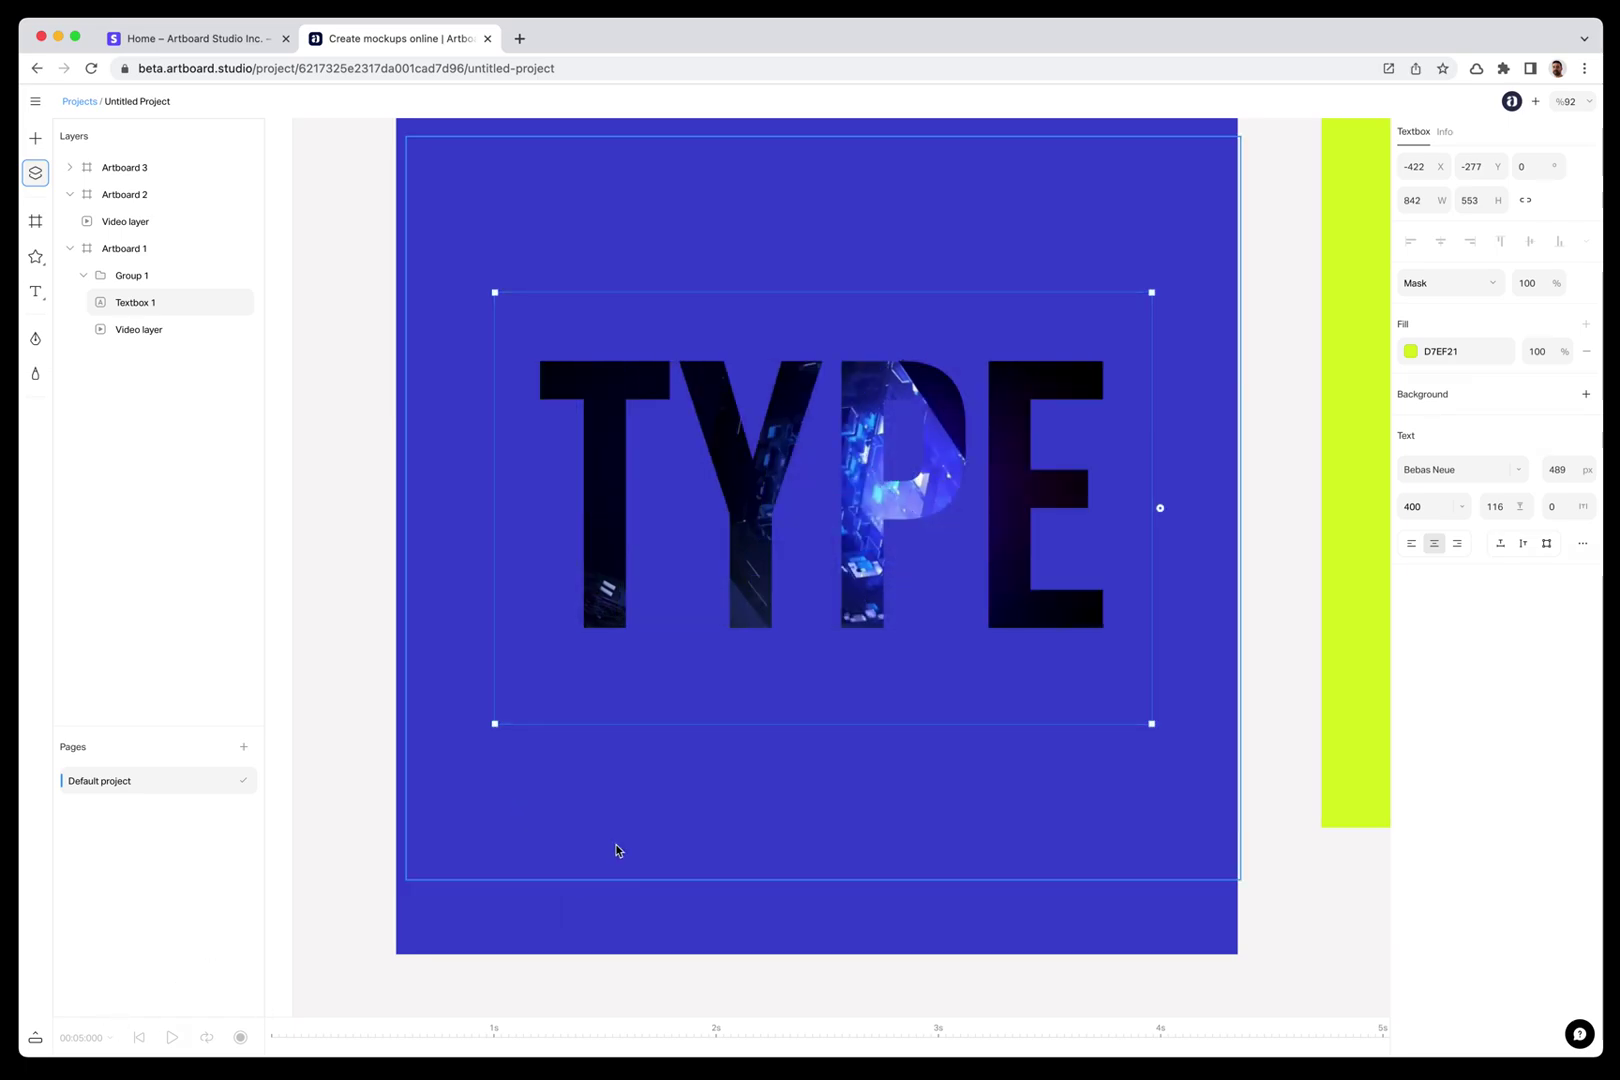
pyautogui.scroll(1, 405, 203)
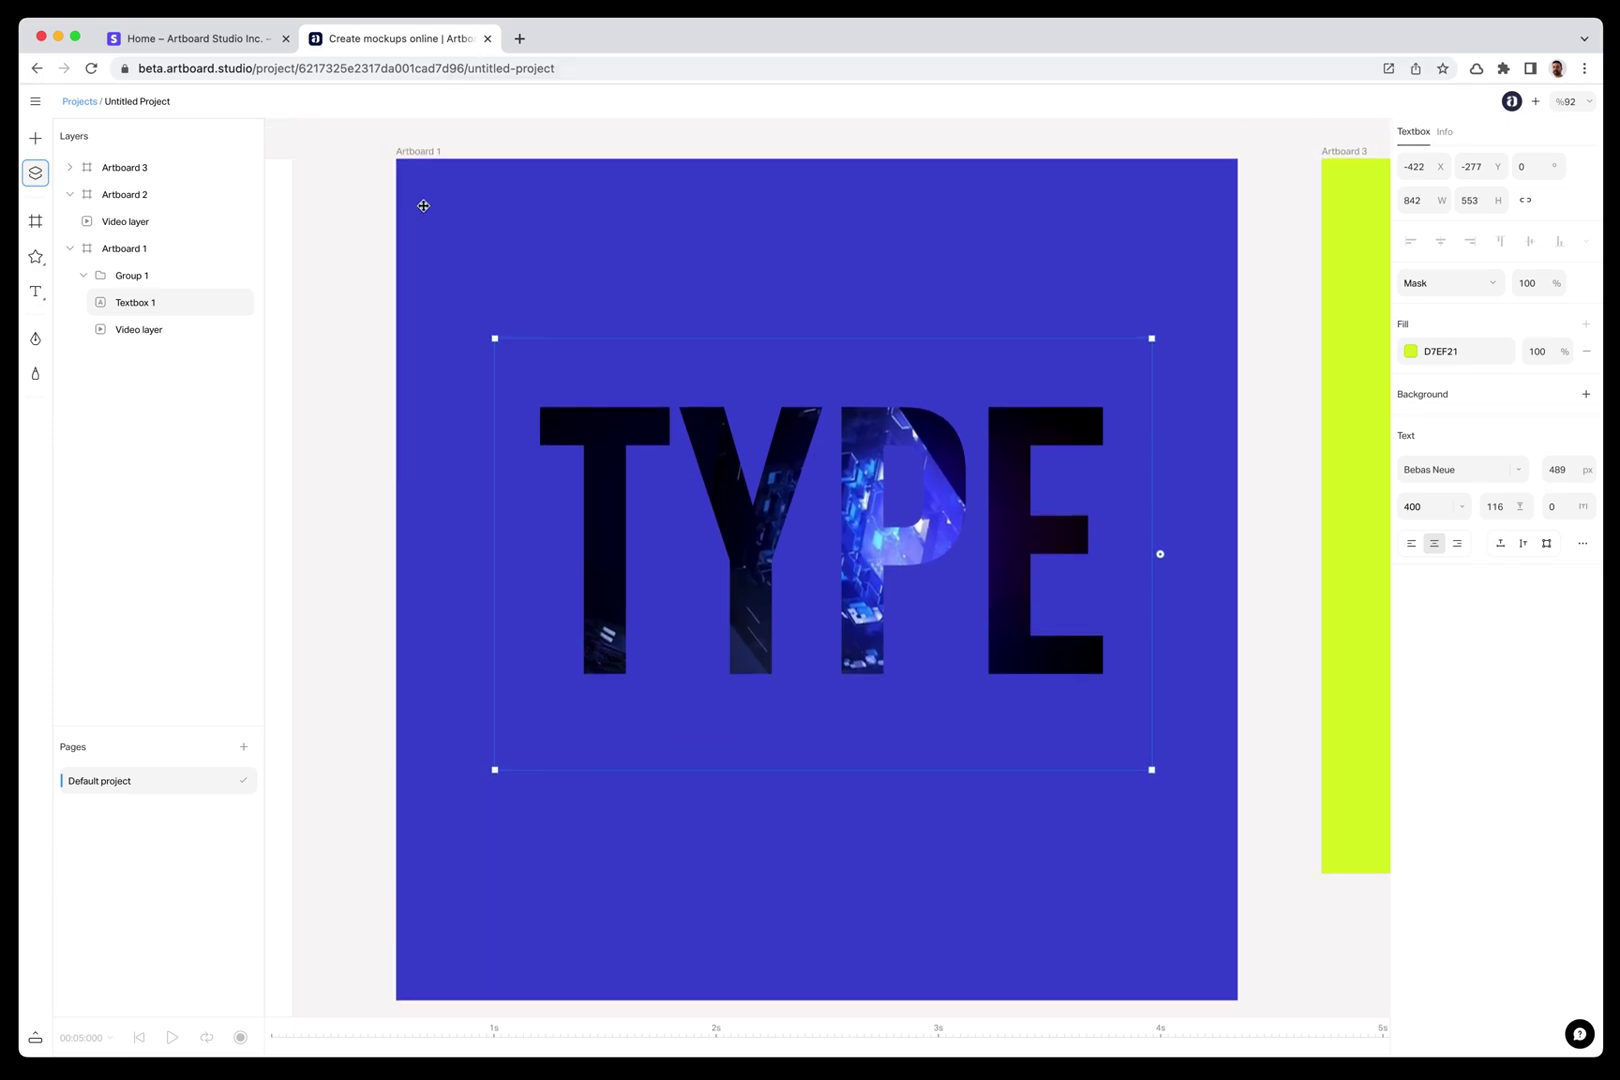
pyautogui.click(427, 153)
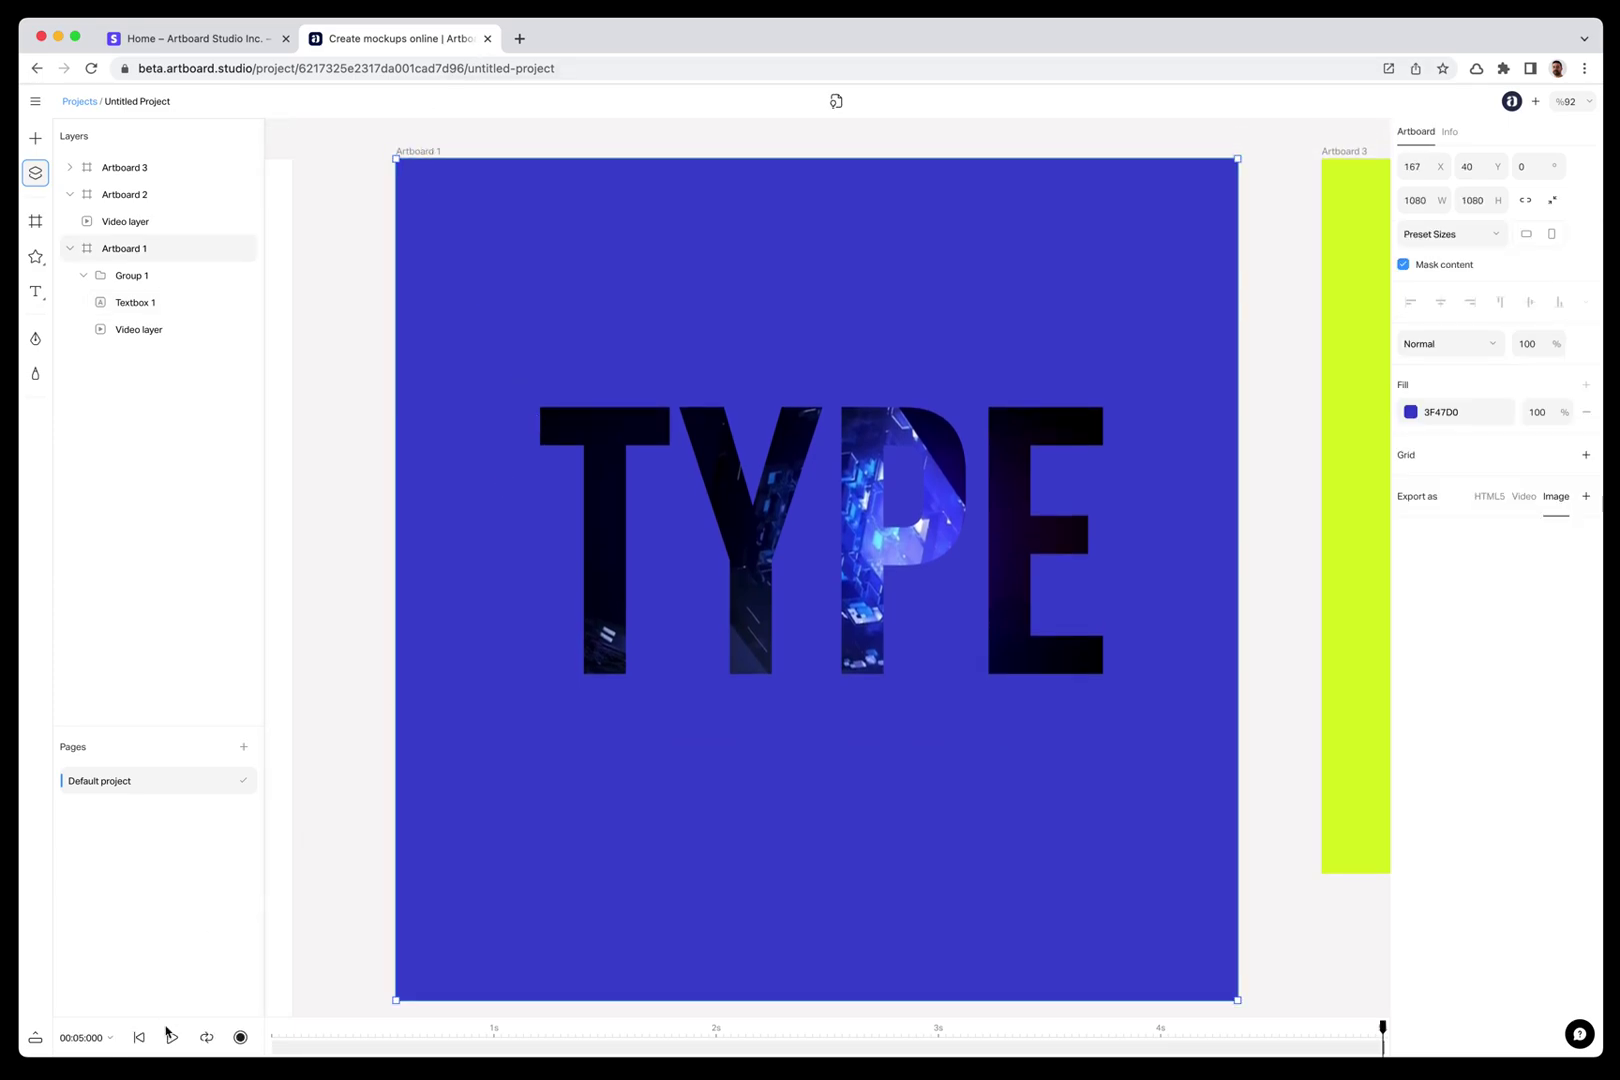
# Step: Give the TYPE text the Abril Fatface font at 300 px
pyautogui.click(136, 303)
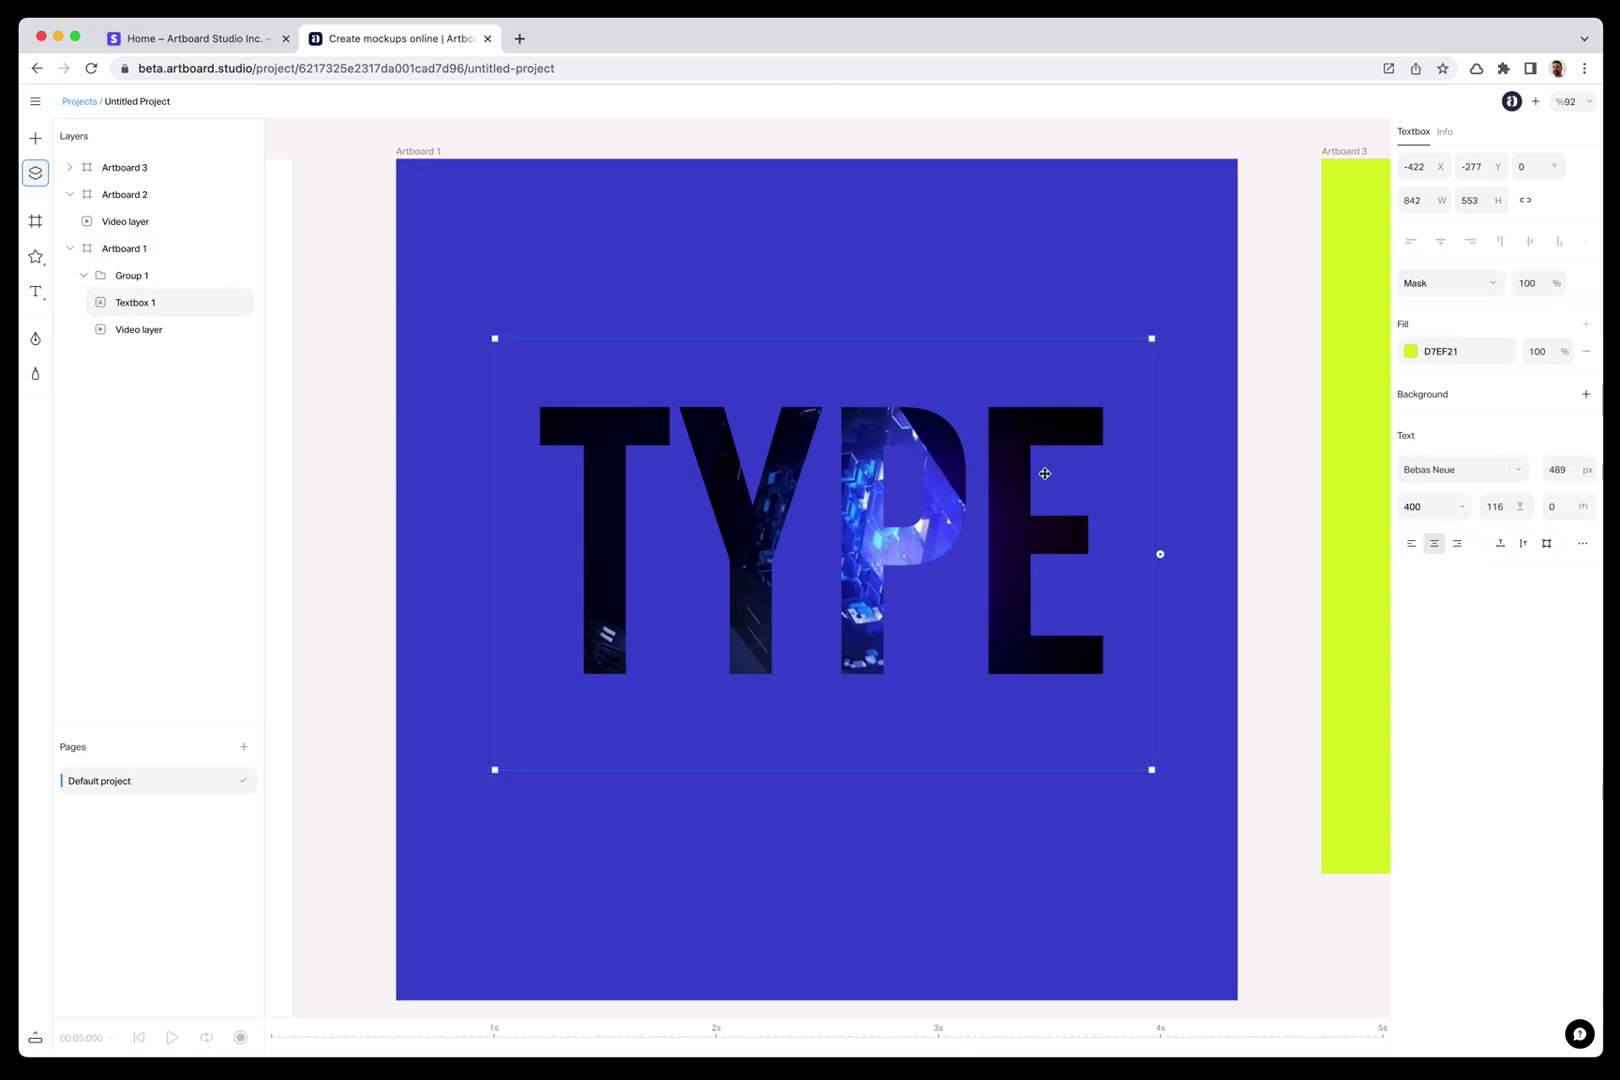
pyautogui.click(1469, 472)
pyautogui.write('abr')
pyautogui.press('Return')
pyautogui.doubleClick(1558, 468)
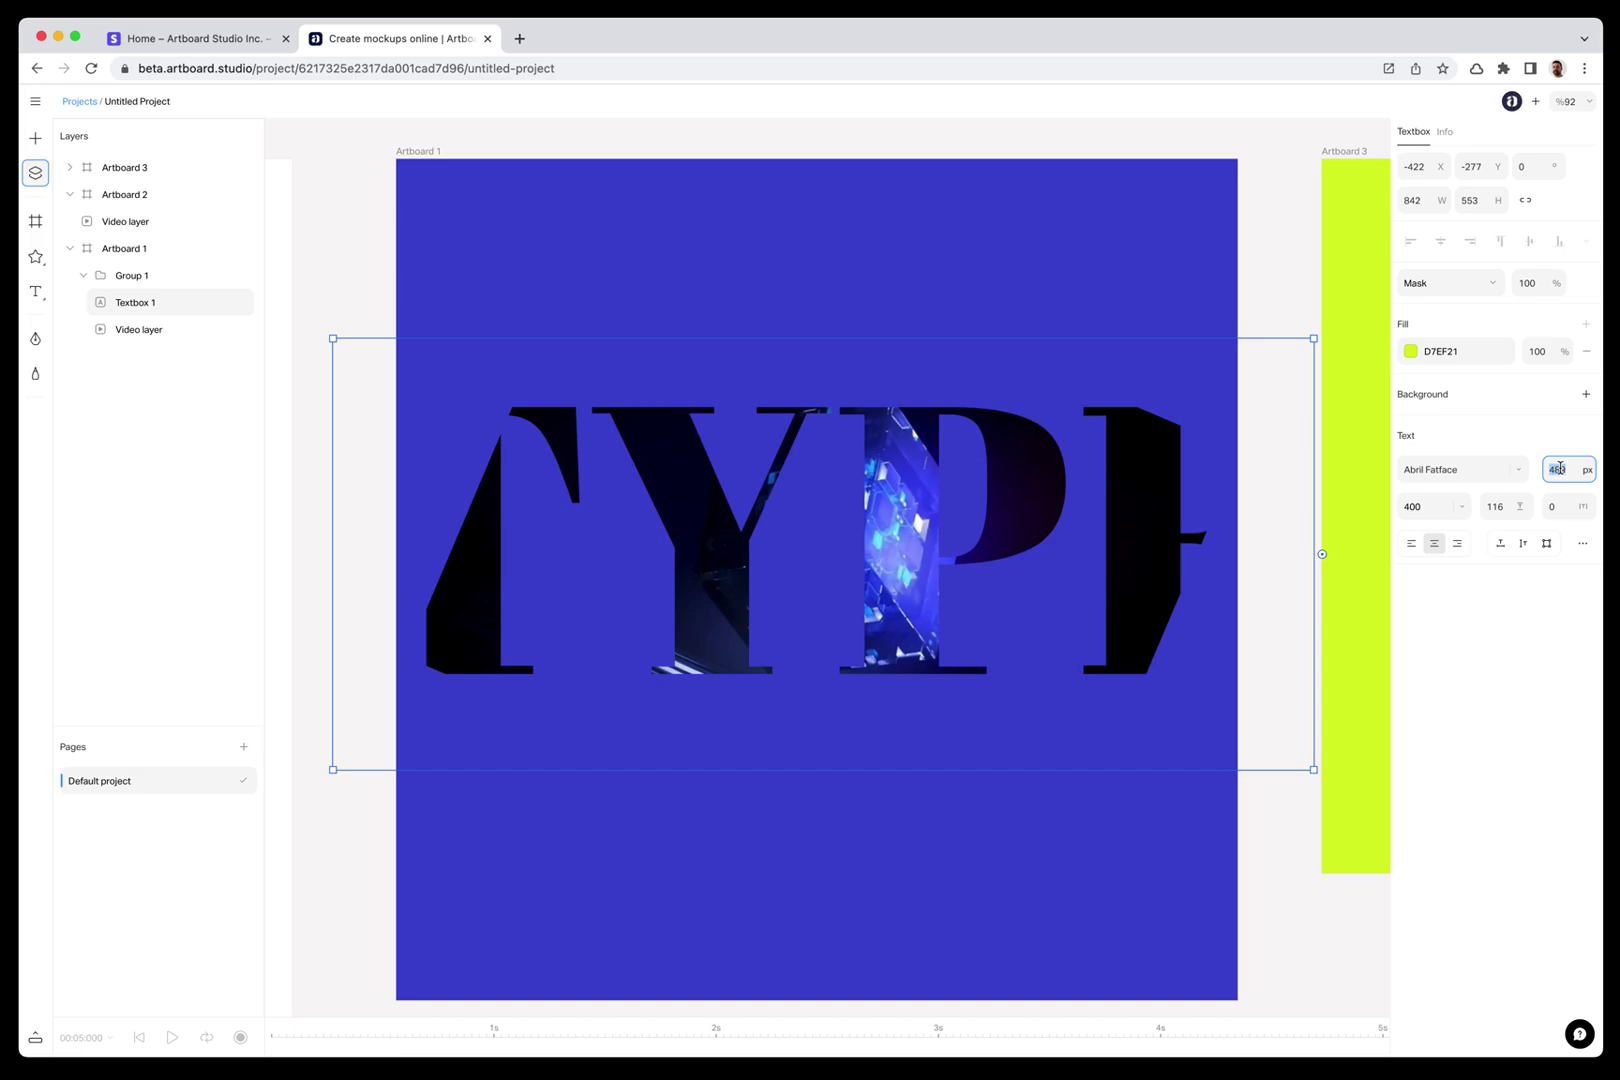
pyautogui.write('300')
pyautogui.press('Return')
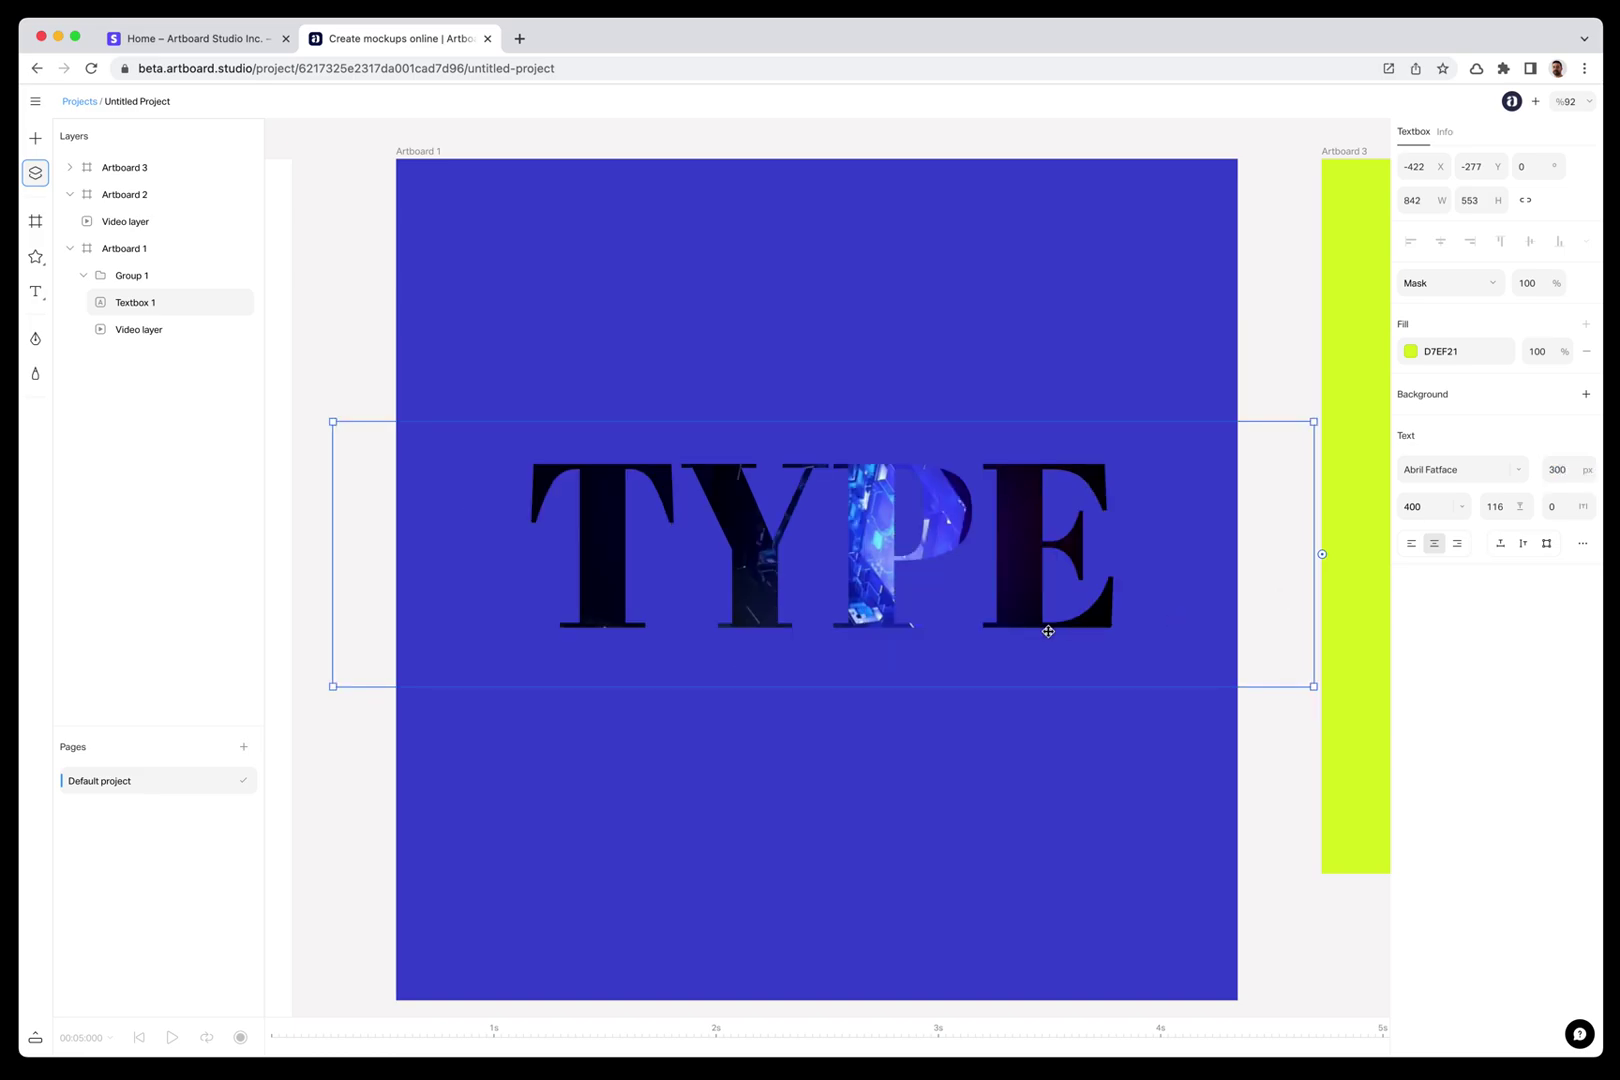
pyautogui.click(843, 802)
pyautogui.scroll(-3, 843, 803)
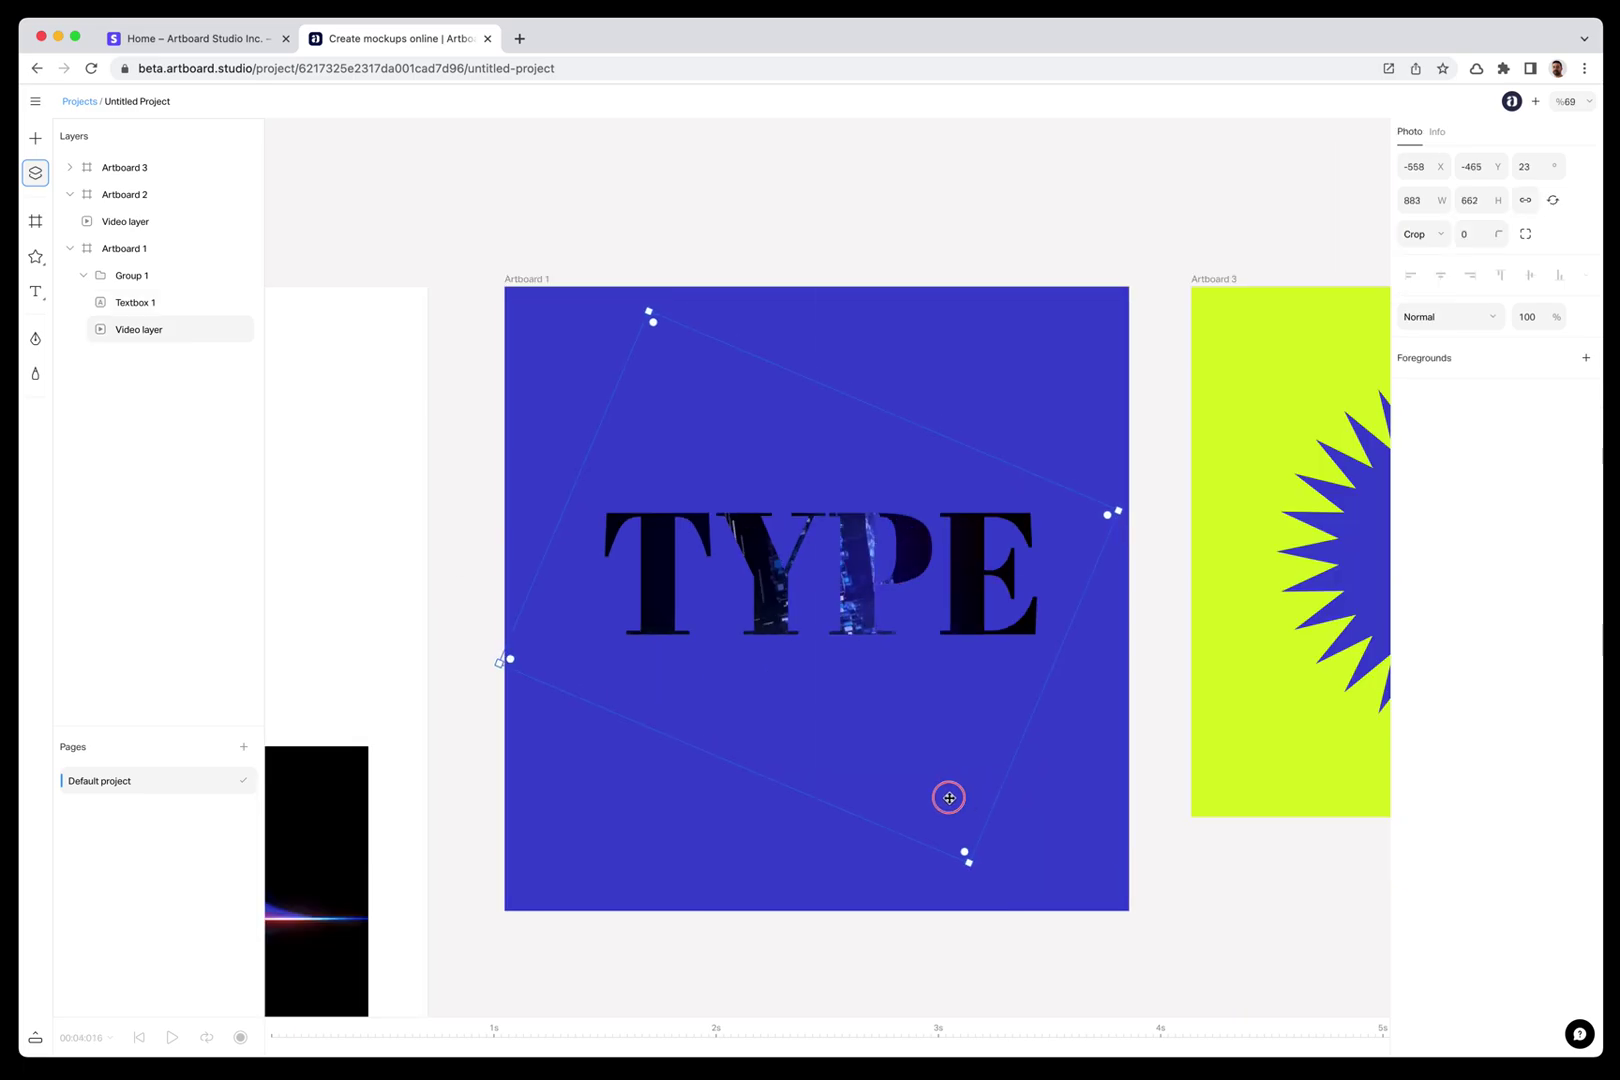
# Step: Shift the cube video up-left, then place the light-wave video in Group 1 below Textbox 1
pyautogui.moveTo(950, 797); pyautogui.dragTo(777, 747)
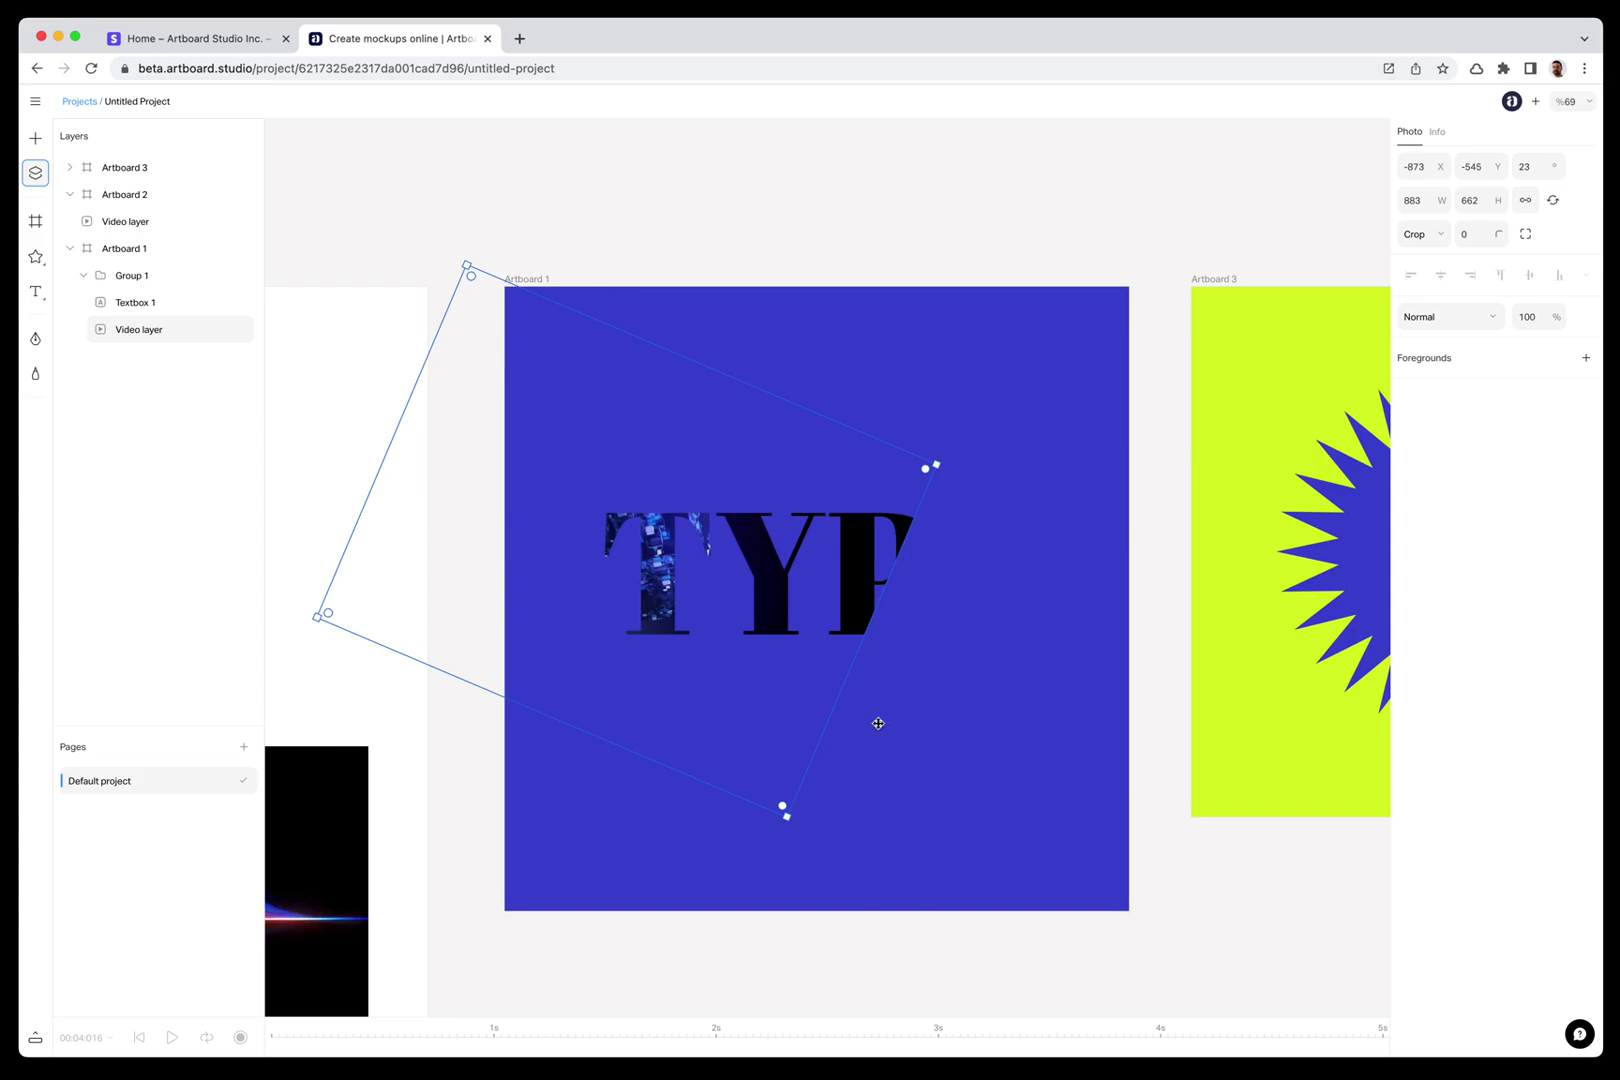
pyautogui.scroll(-3, 987, 640)
pyautogui.click(528, 760)
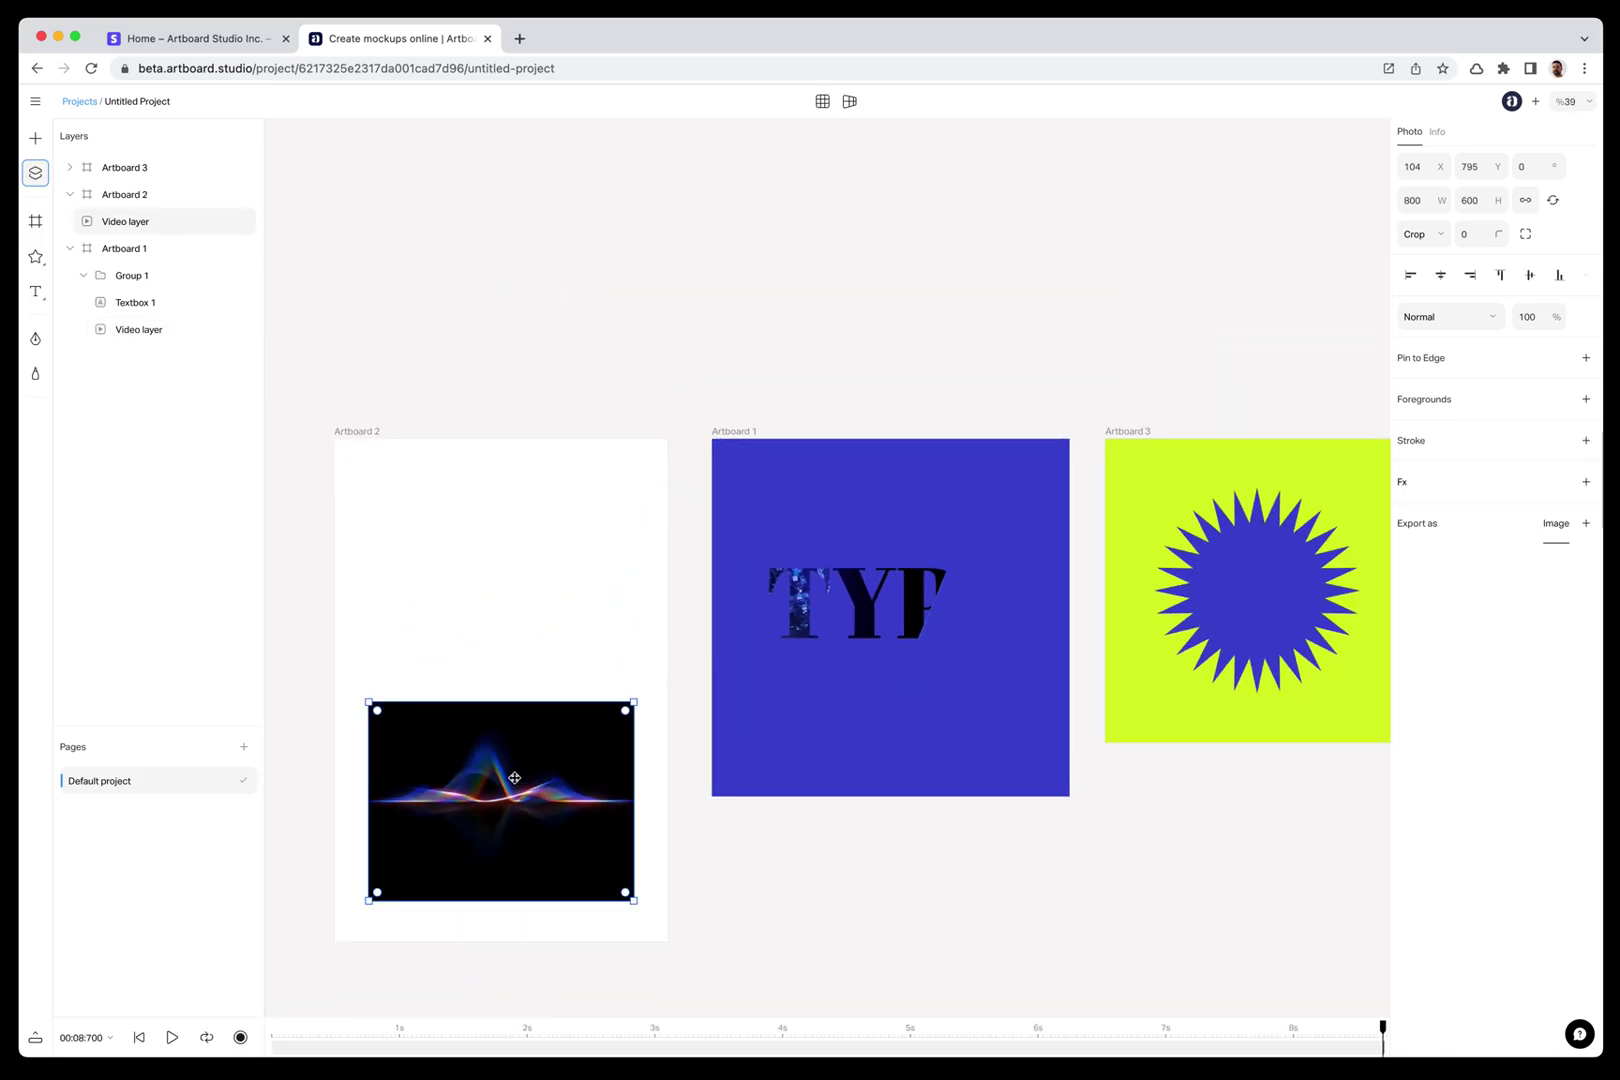
pyautogui.moveTo(507, 760); pyautogui.dragTo(917, 561)
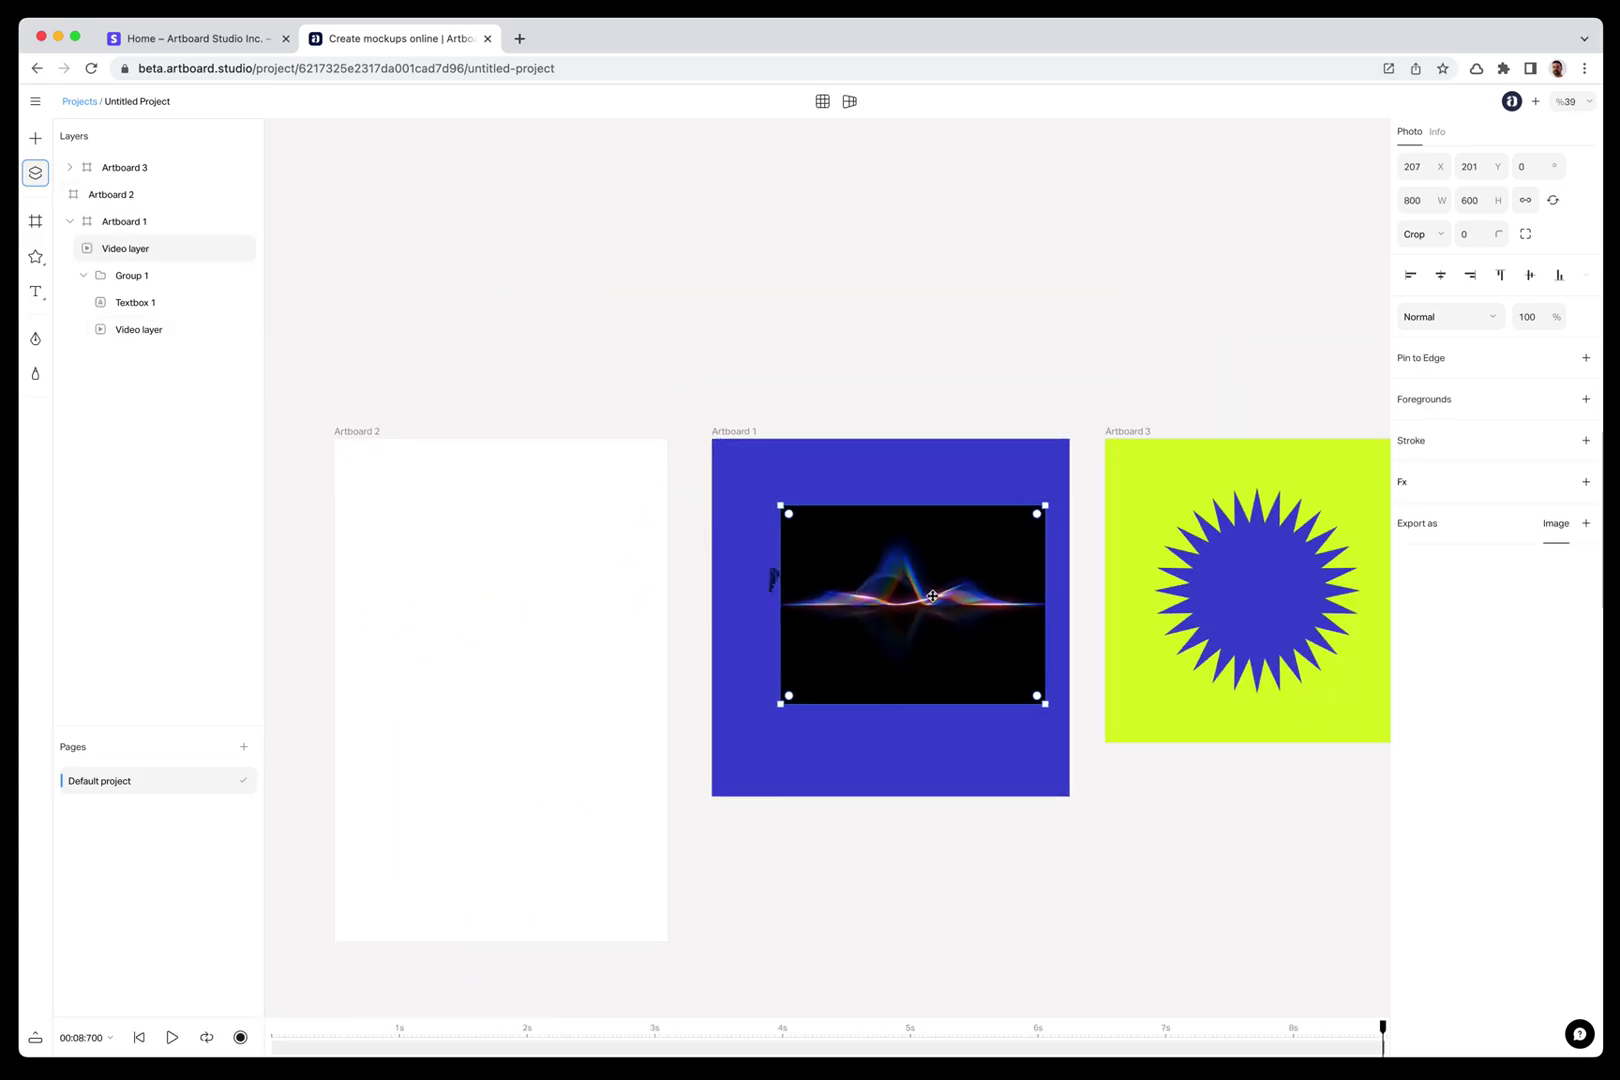
pyautogui.scroll(5, 932, 596)
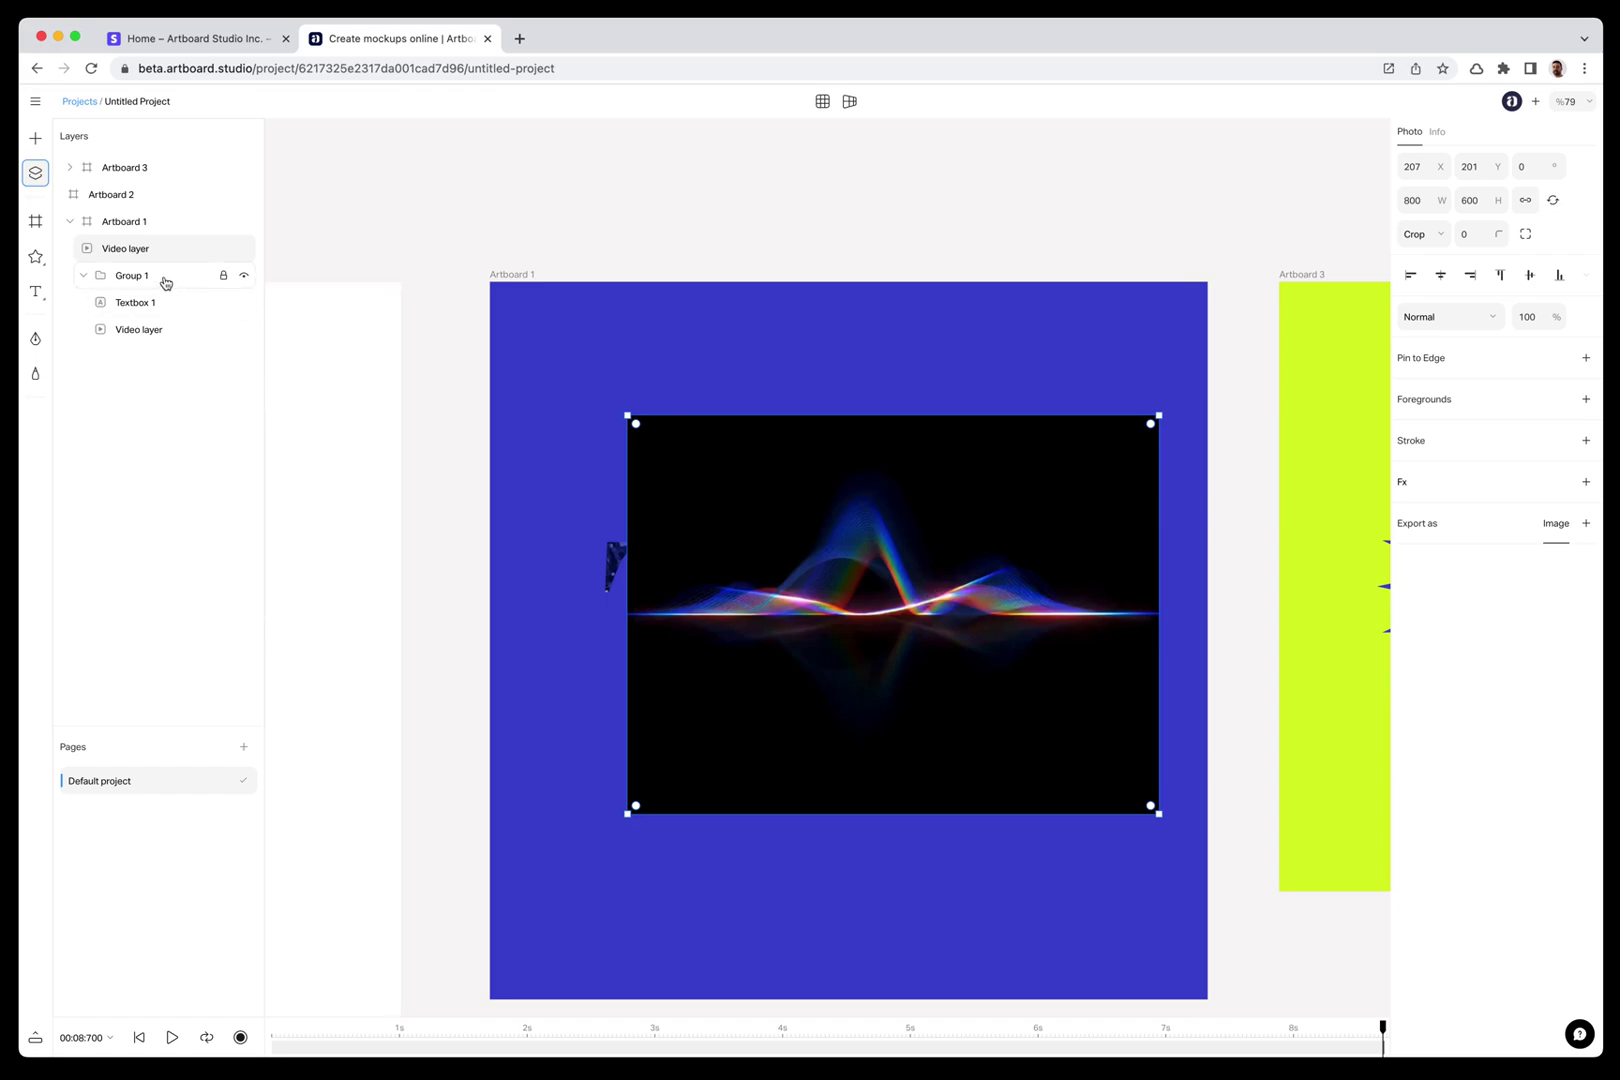
pyautogui.moveTo(152, 248)
pyautogui.moveTo(266, 325); pyautogui.dragTo(332, 324)
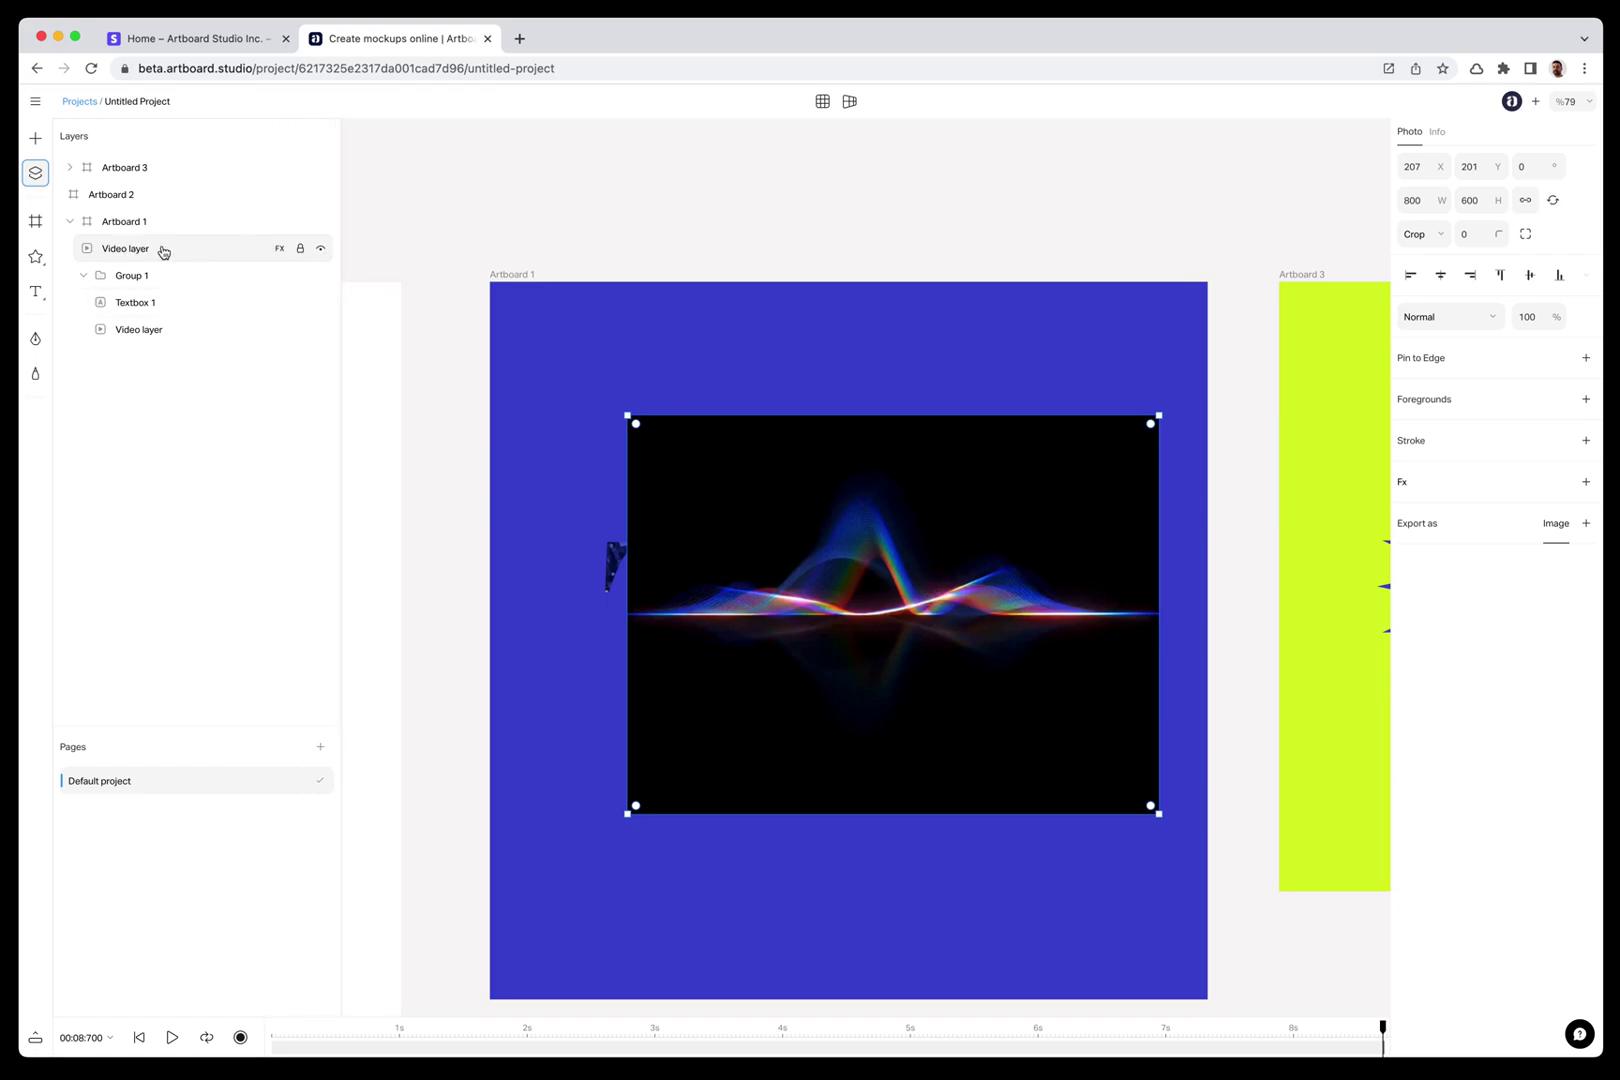
pyautogui.moveTo(148, 251); pyautogui.dragTo(156, 328)
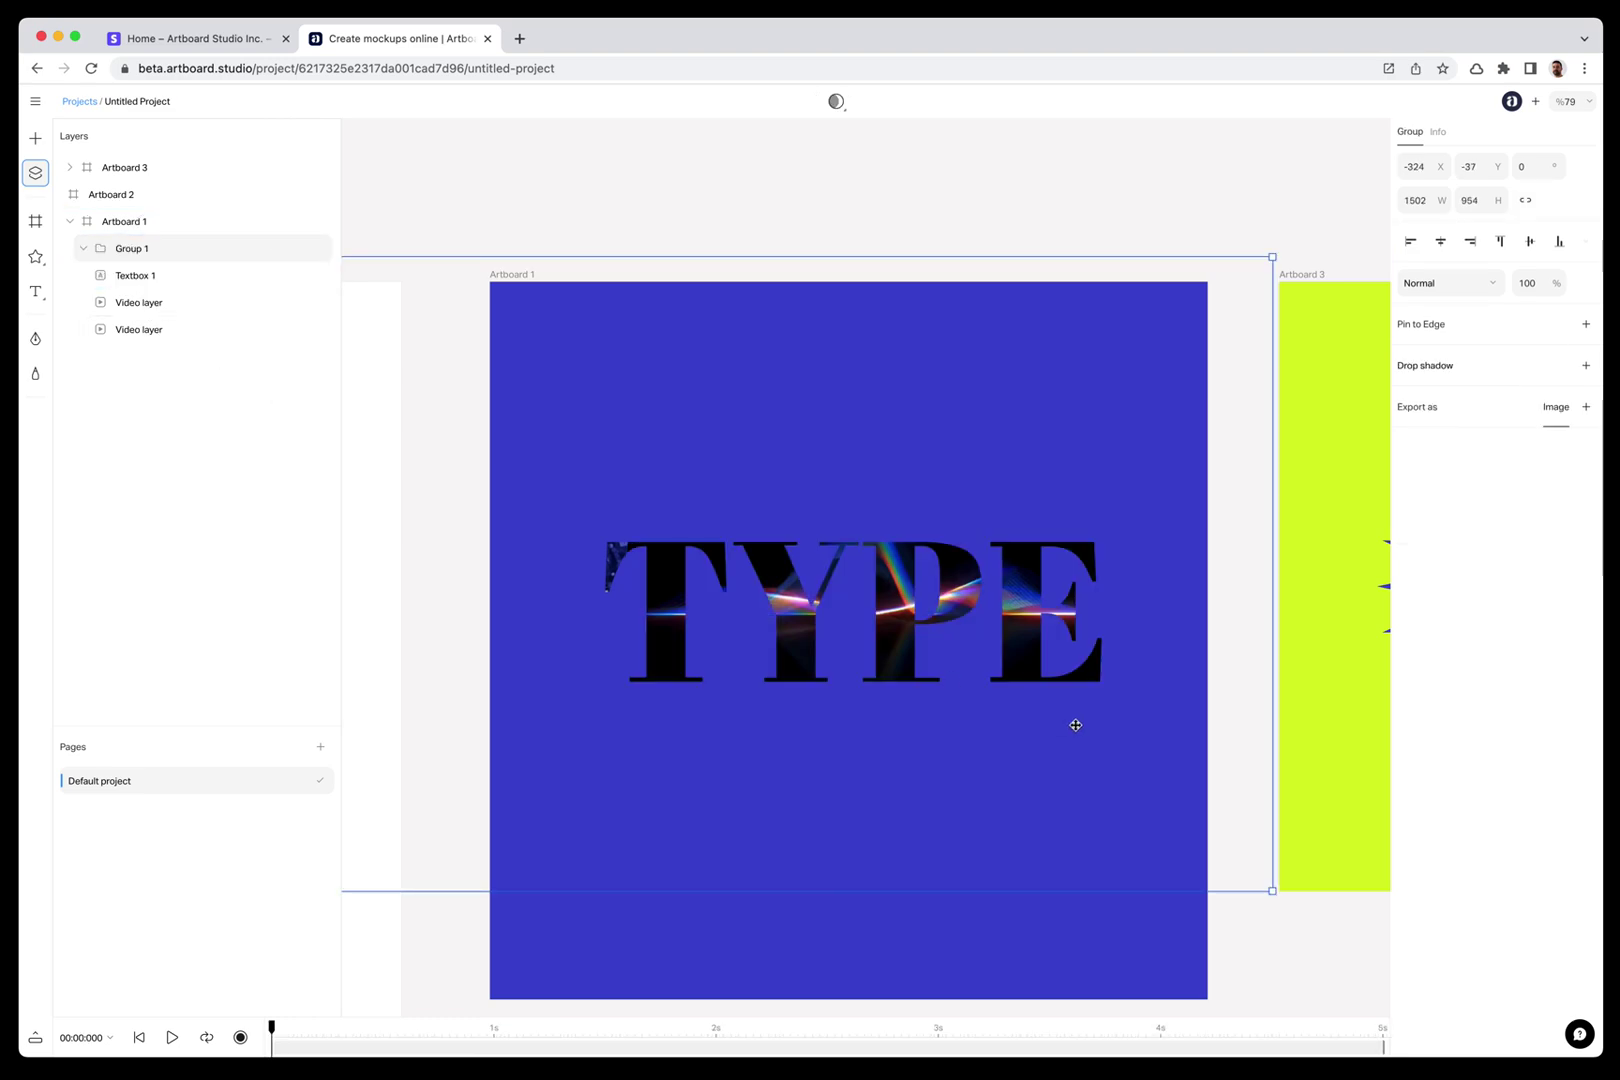
# Step: Shrink the light-wave clip to 658×493, tilt it 31°, position it, and preview playback
pyautogui.click(132, 303)
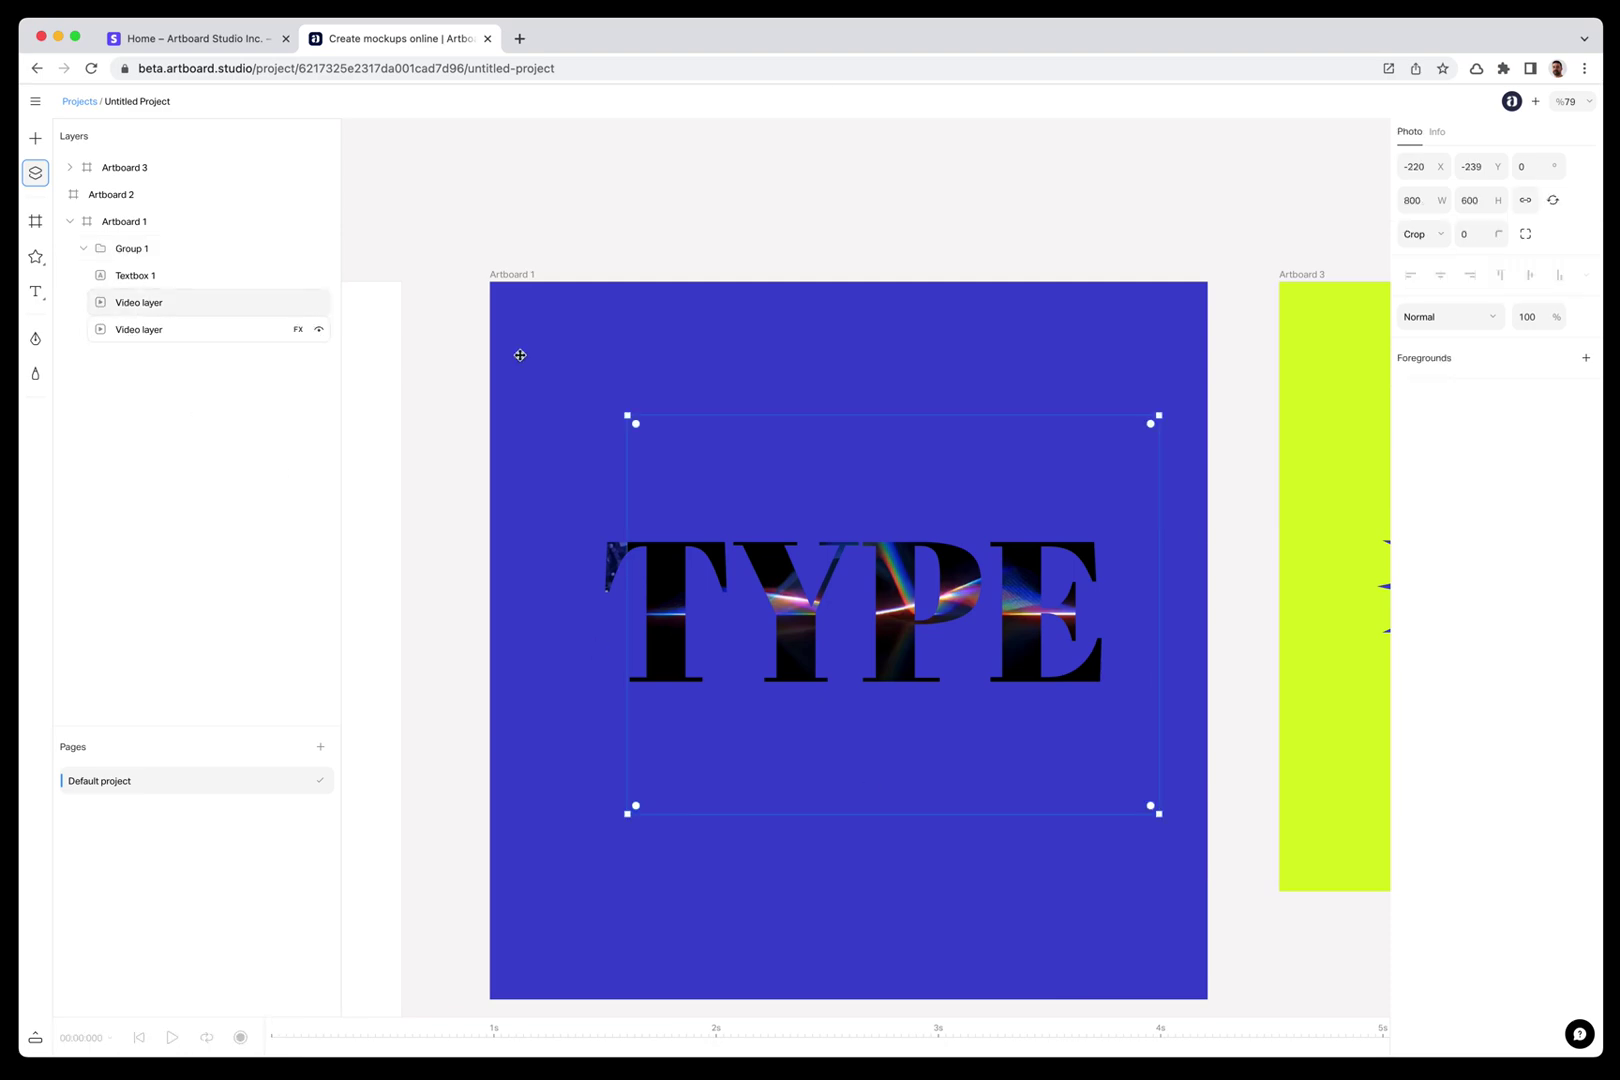
pyautogui.moveTo(627, 413); pyautogui.dragTo(748, 486)
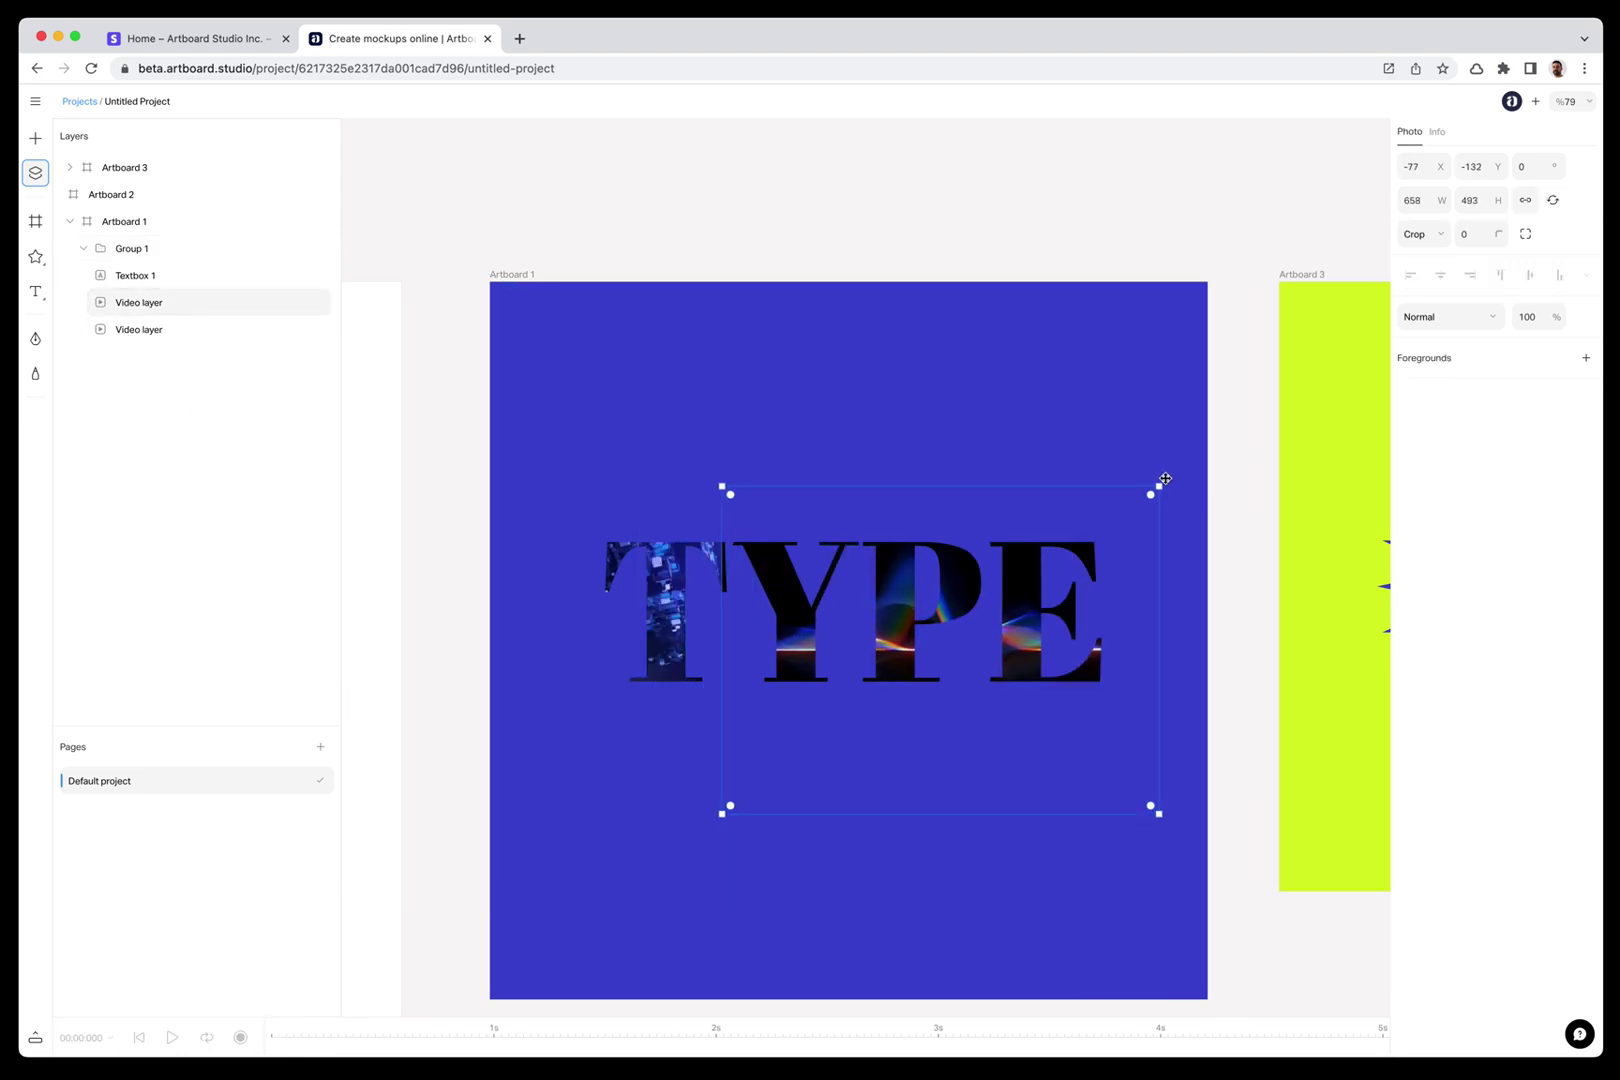
pyautogui.moveTo(1165, 484); pyautogui.dragTo(1146, 627)
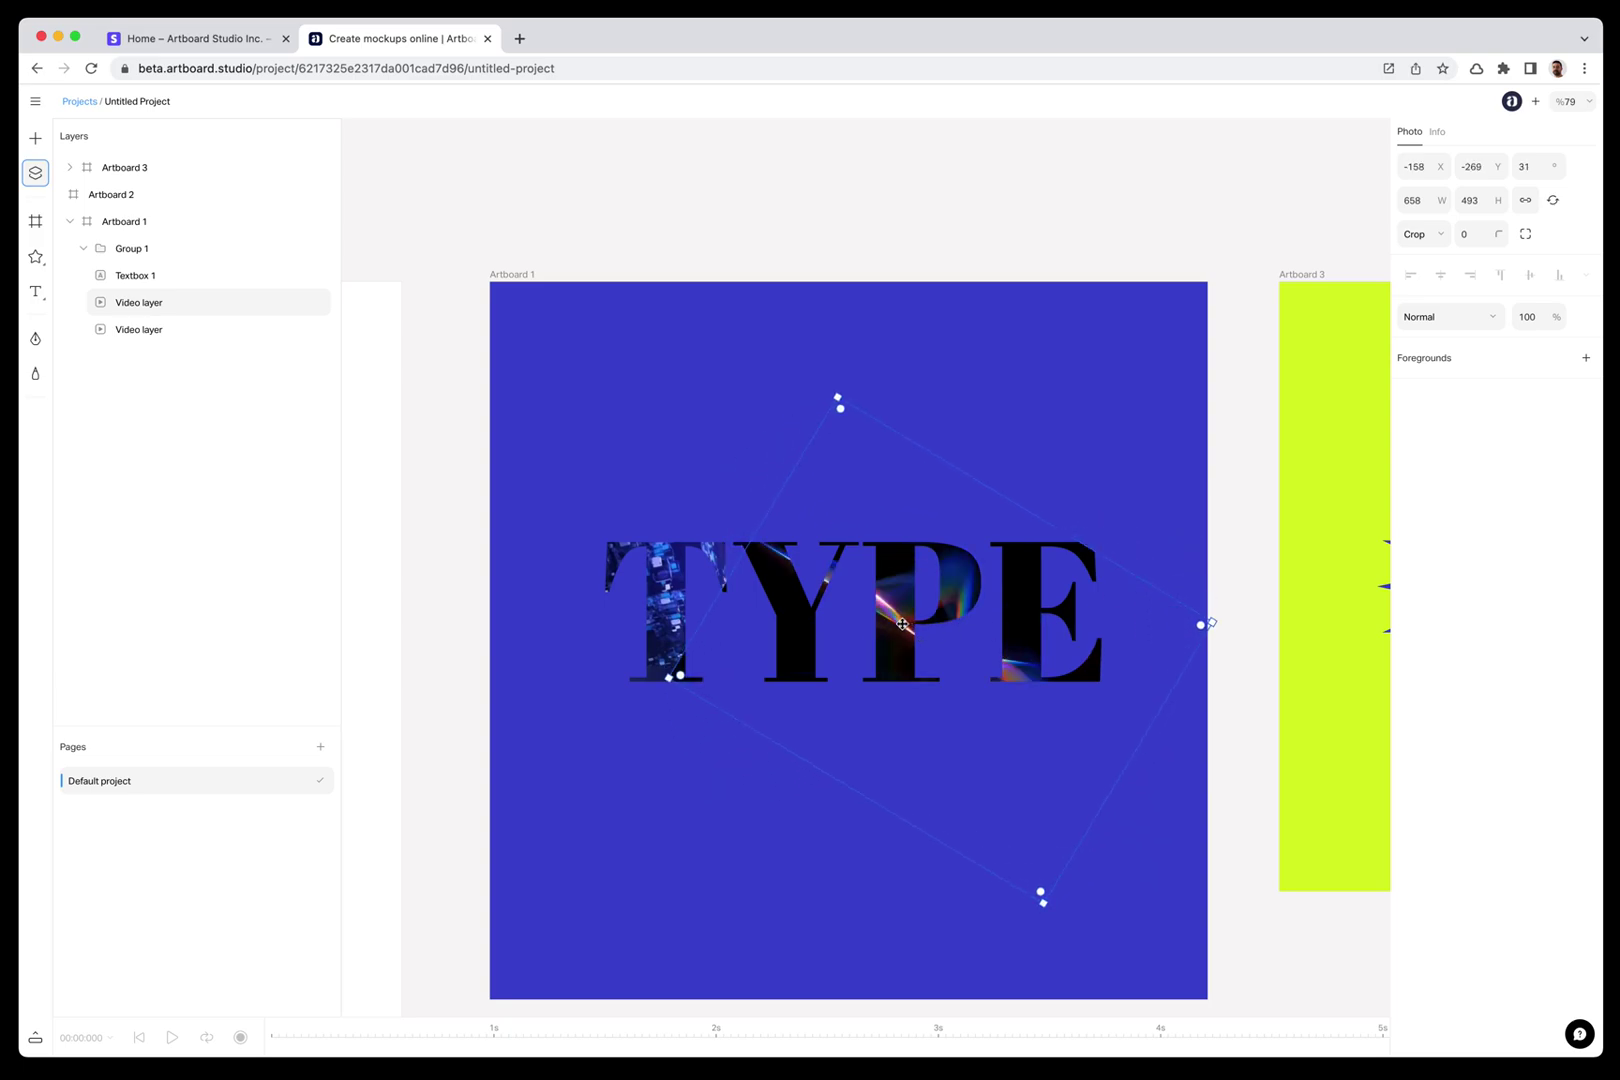
pyautogui.moveTo(903, 623)
pyautogui.mouseDown()
pyautogui.moveTo(930, 699)
pyautogui.moveTo(989, 630)
pyautogui.mouseUp()
pyautogui.click(728, 721)
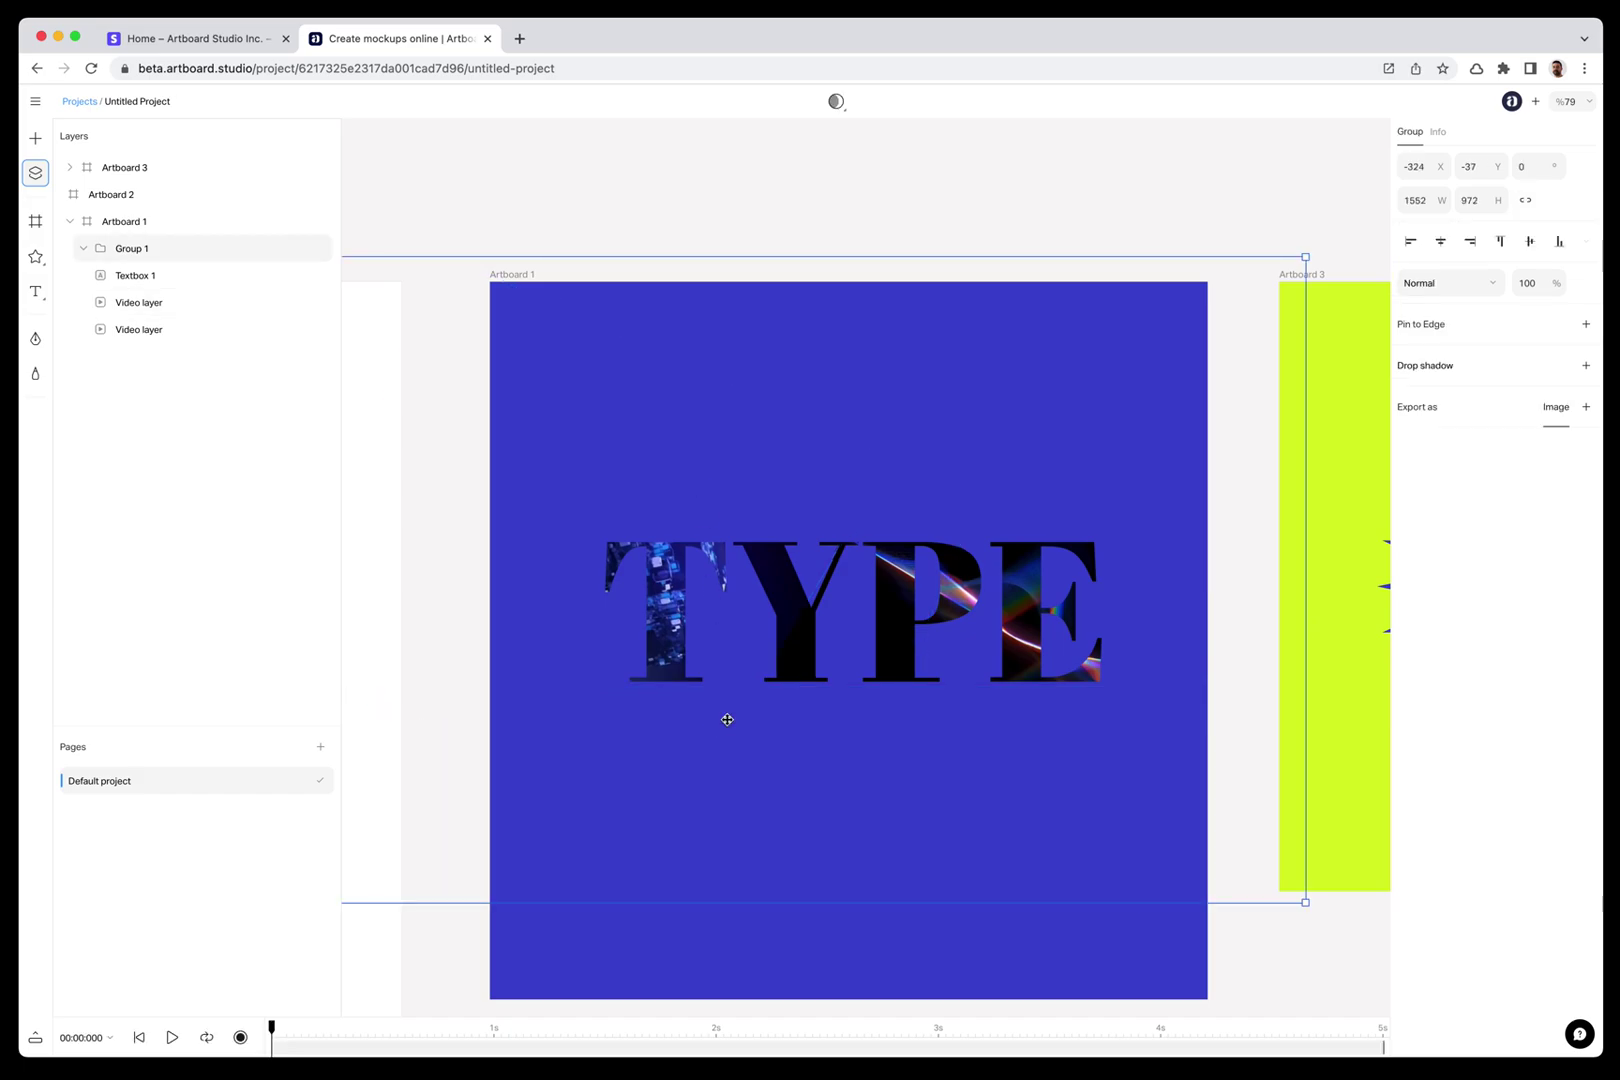
pyautogui.click(172, 1037)
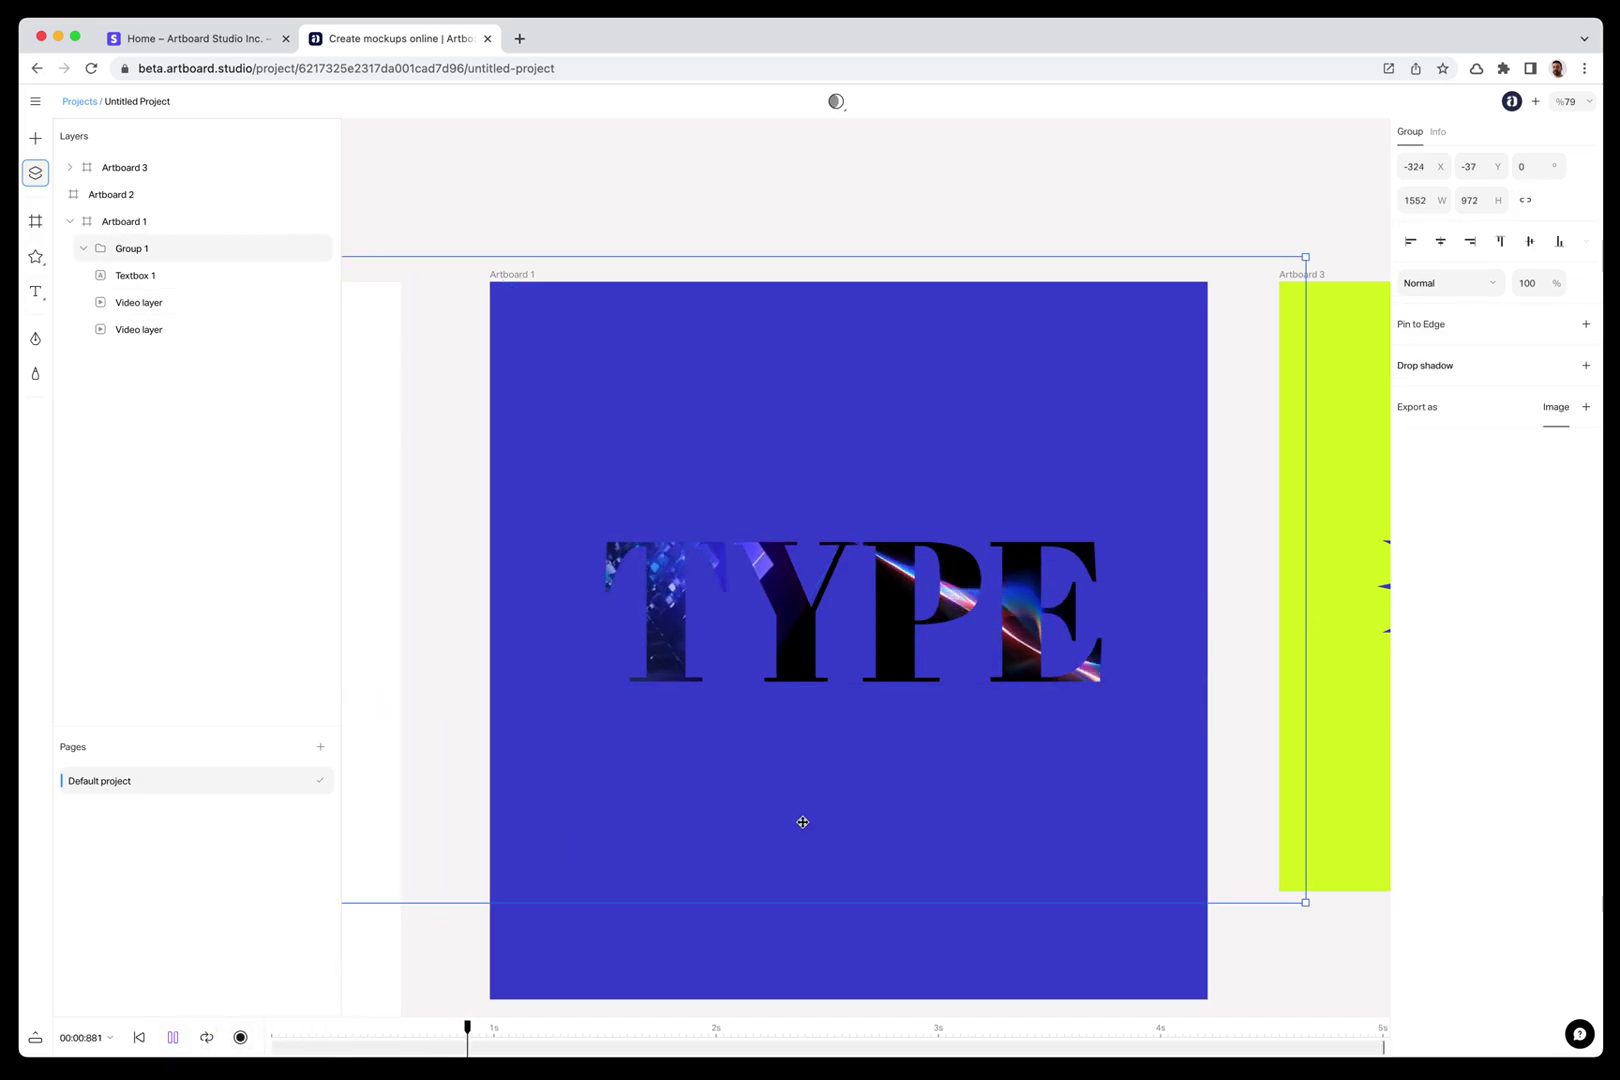
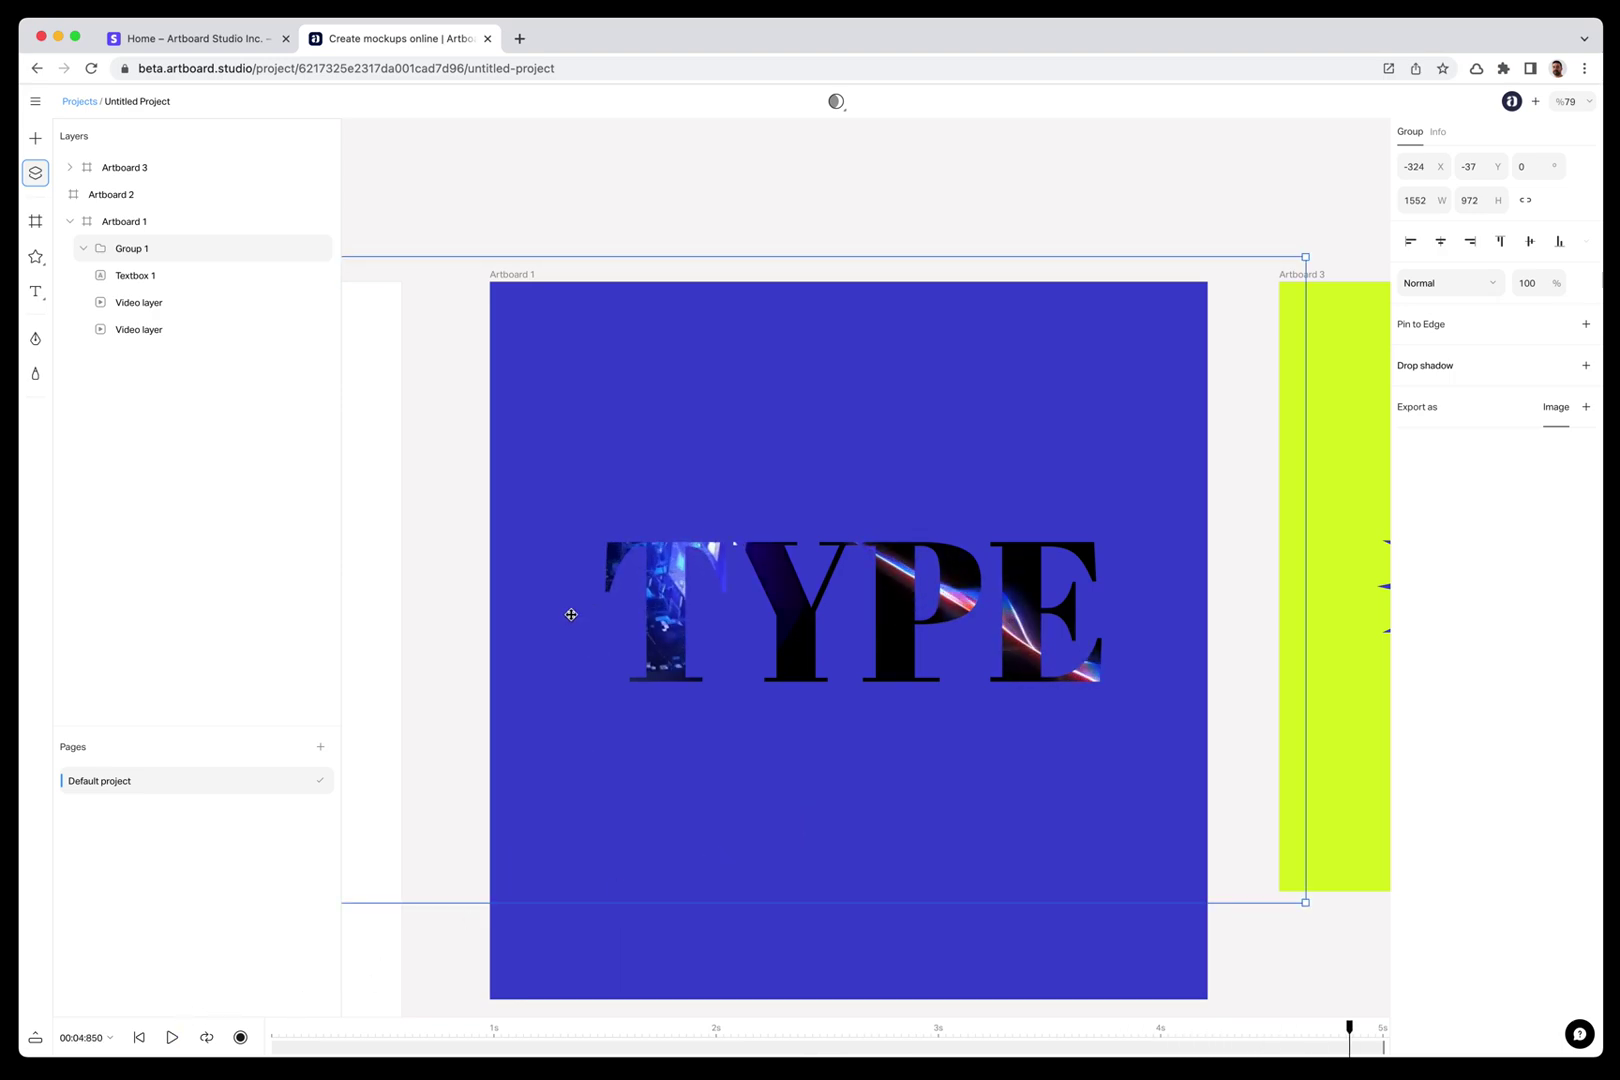
# Step: Select the spare second Video layer inside Group 1, the TYPE text group
pyautogui.click(142, 309)
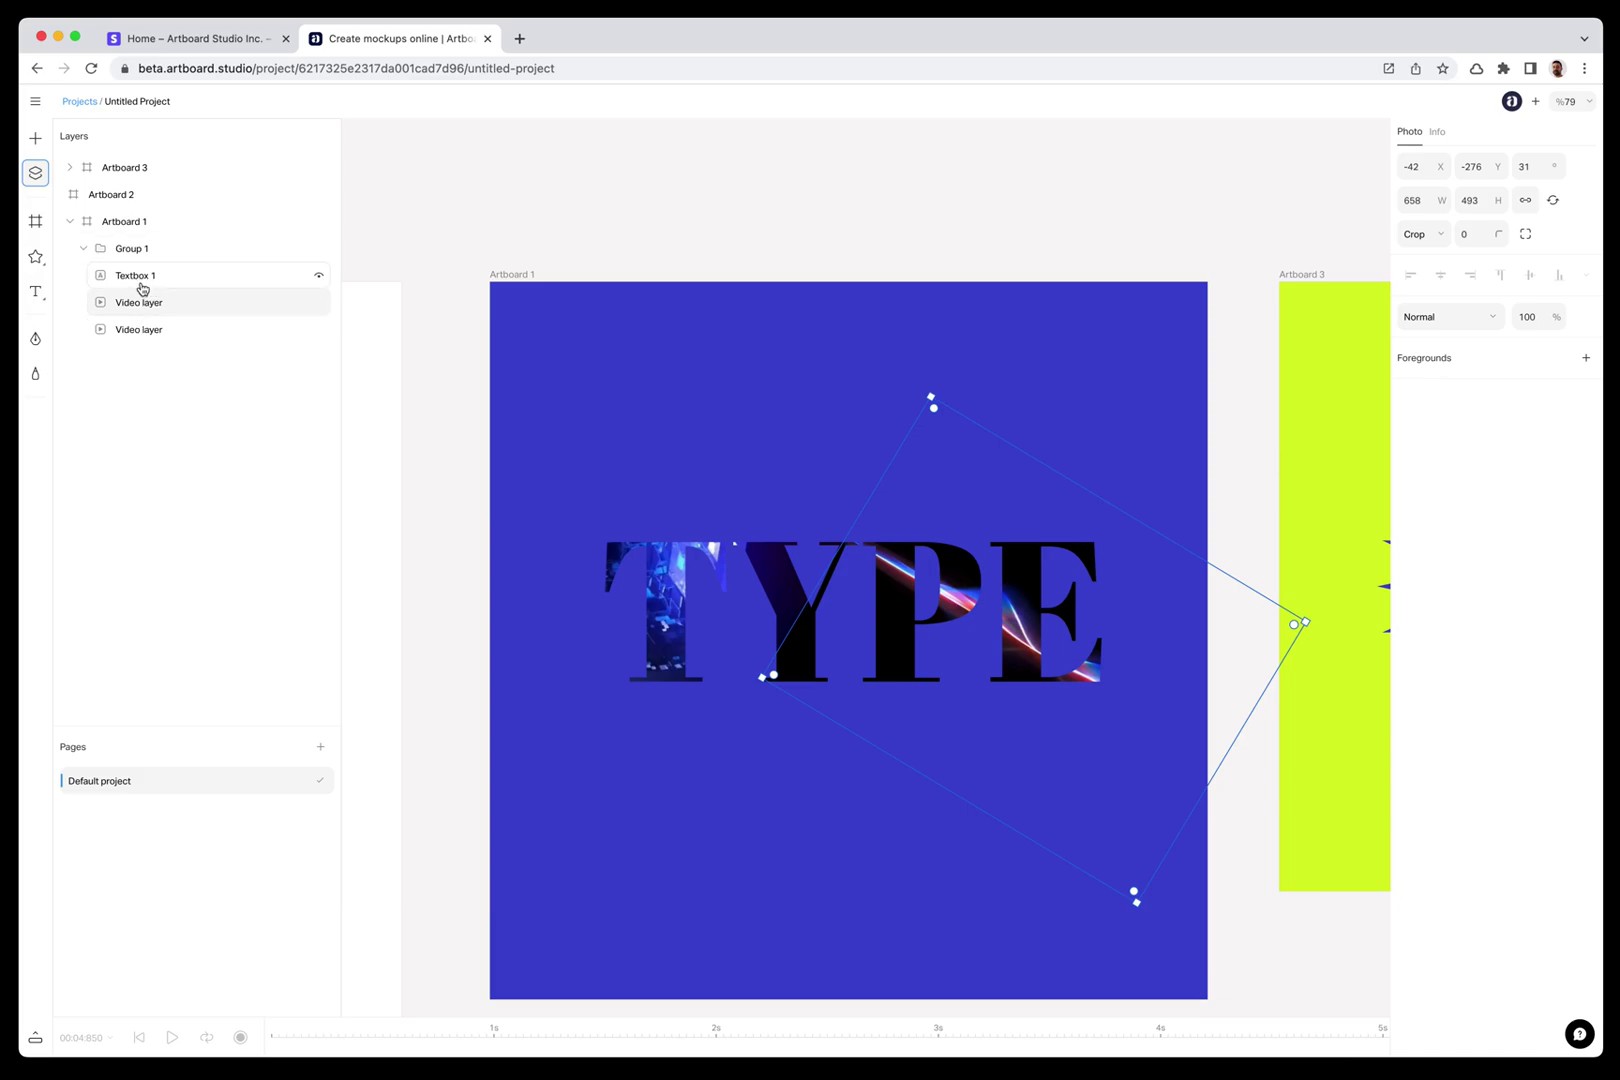
pyautogui.scroll(-5, 923, 390)
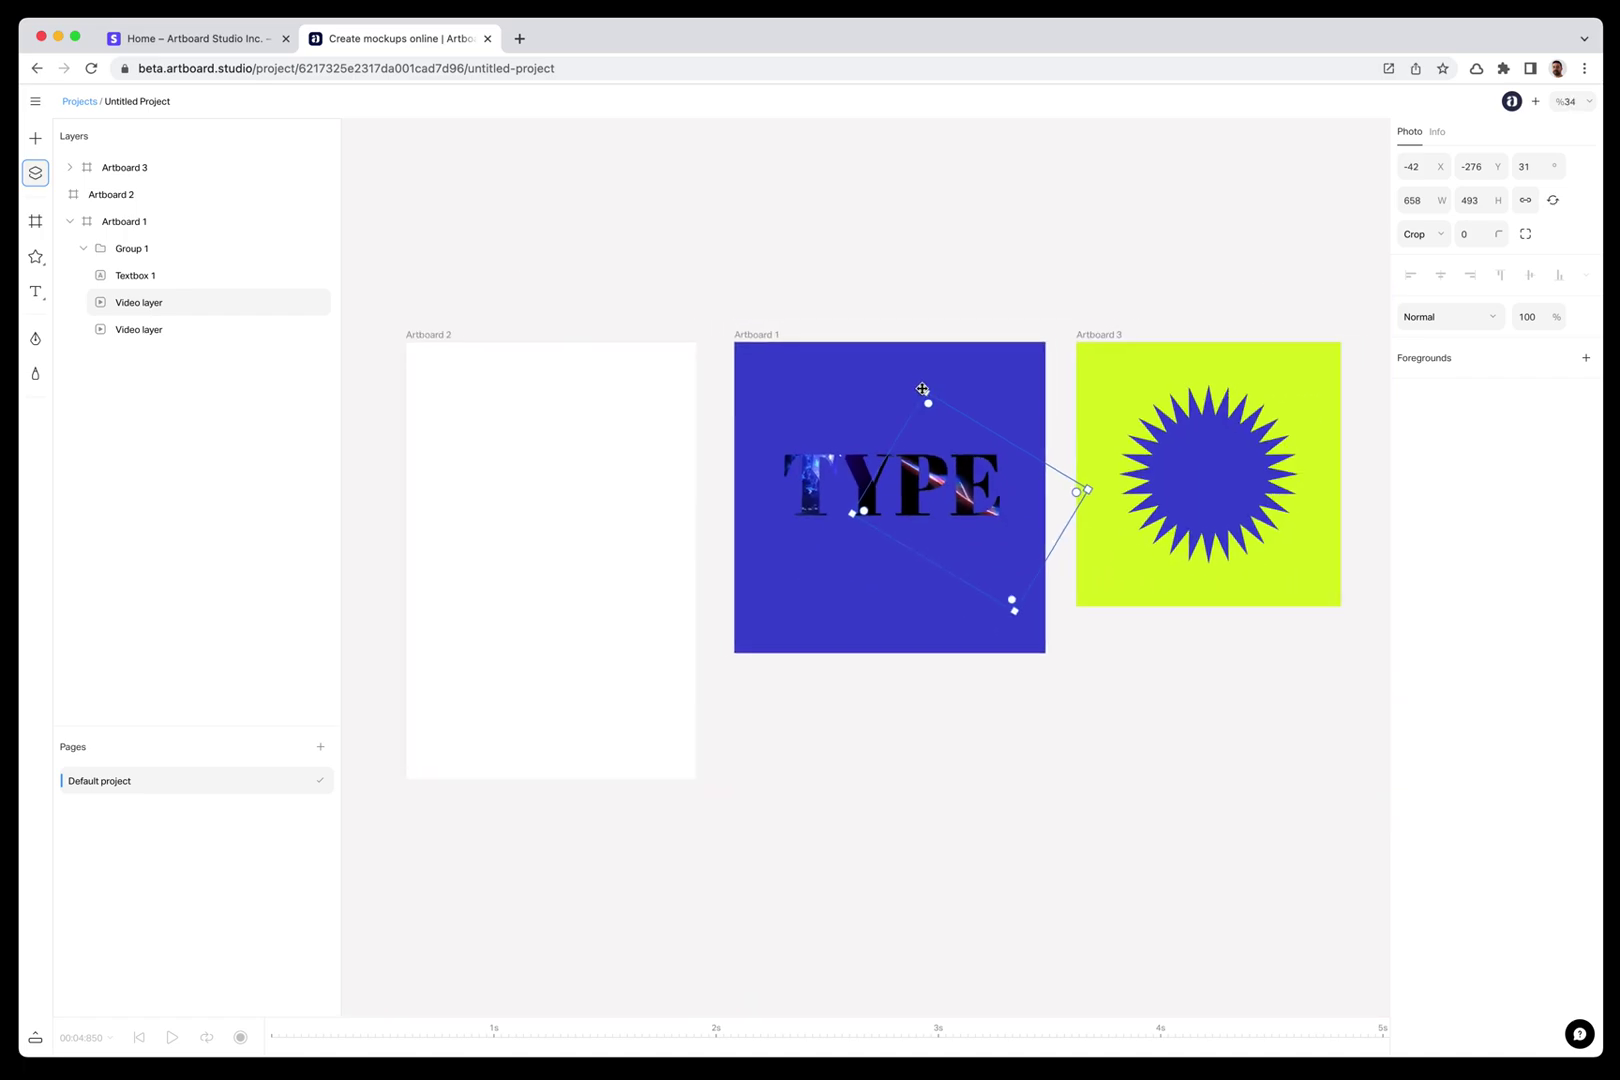
pyautogui.hscroll(5, 1030, 492)
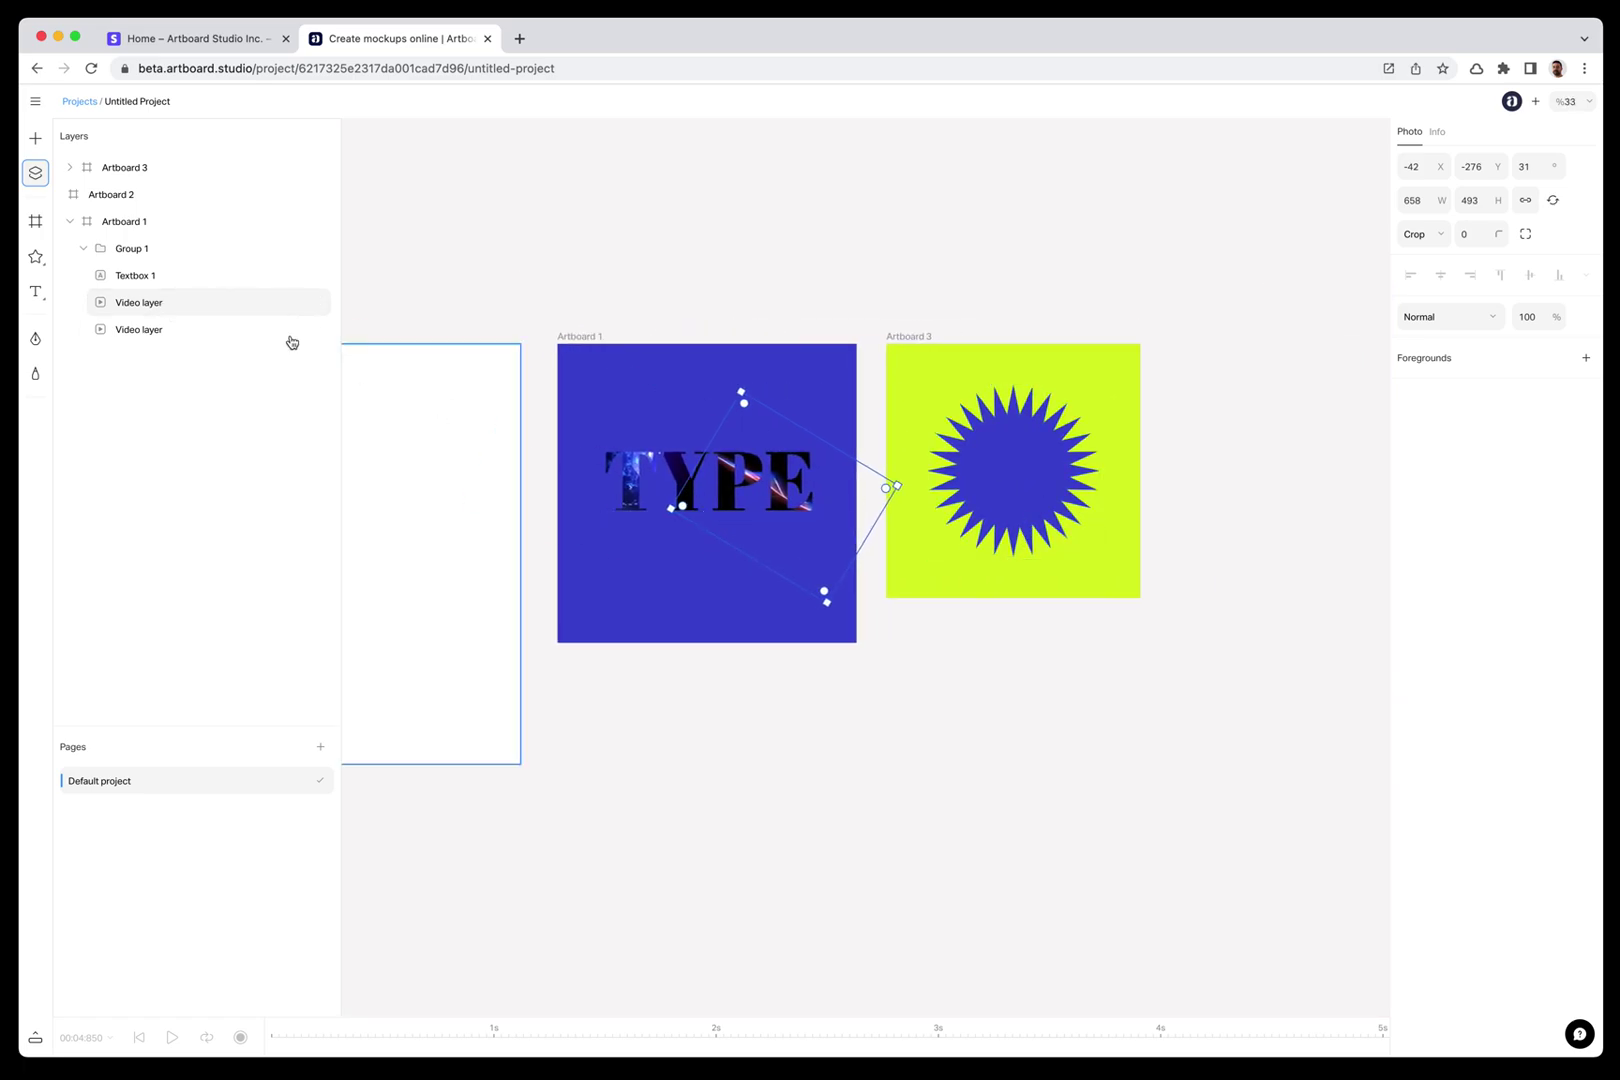
pyautogui.moveTo(209, 302)
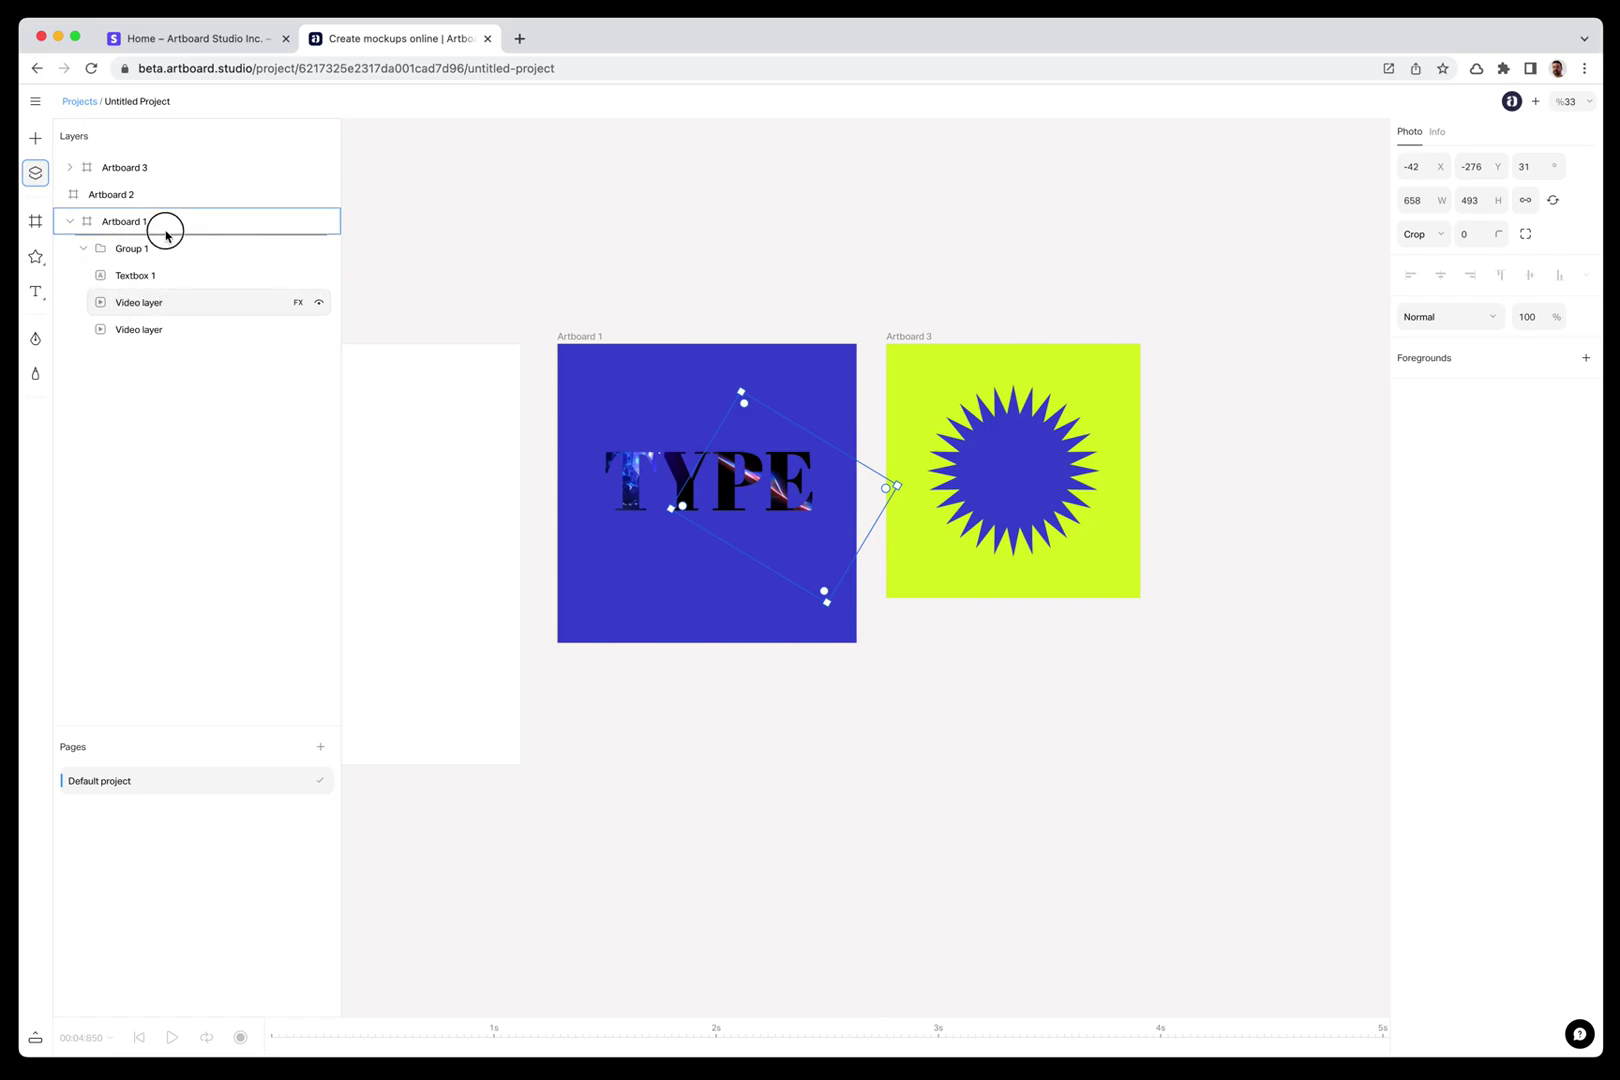
# Step: Move the Video layer out of Group 1 onto the lime Artboard 3 over the star
pyautogui.moveTo(165, 234); pyautogui.dragTo(152, 205)
pyautogui.moveTo(776, 493)
pyautogui.mouseDown()
pyautogui.moveTo(848, 506)
pyautogui.moveTo(981, 459)
pyautogui.mouseUp()
pyautogui.scroll(5, 987, 462)
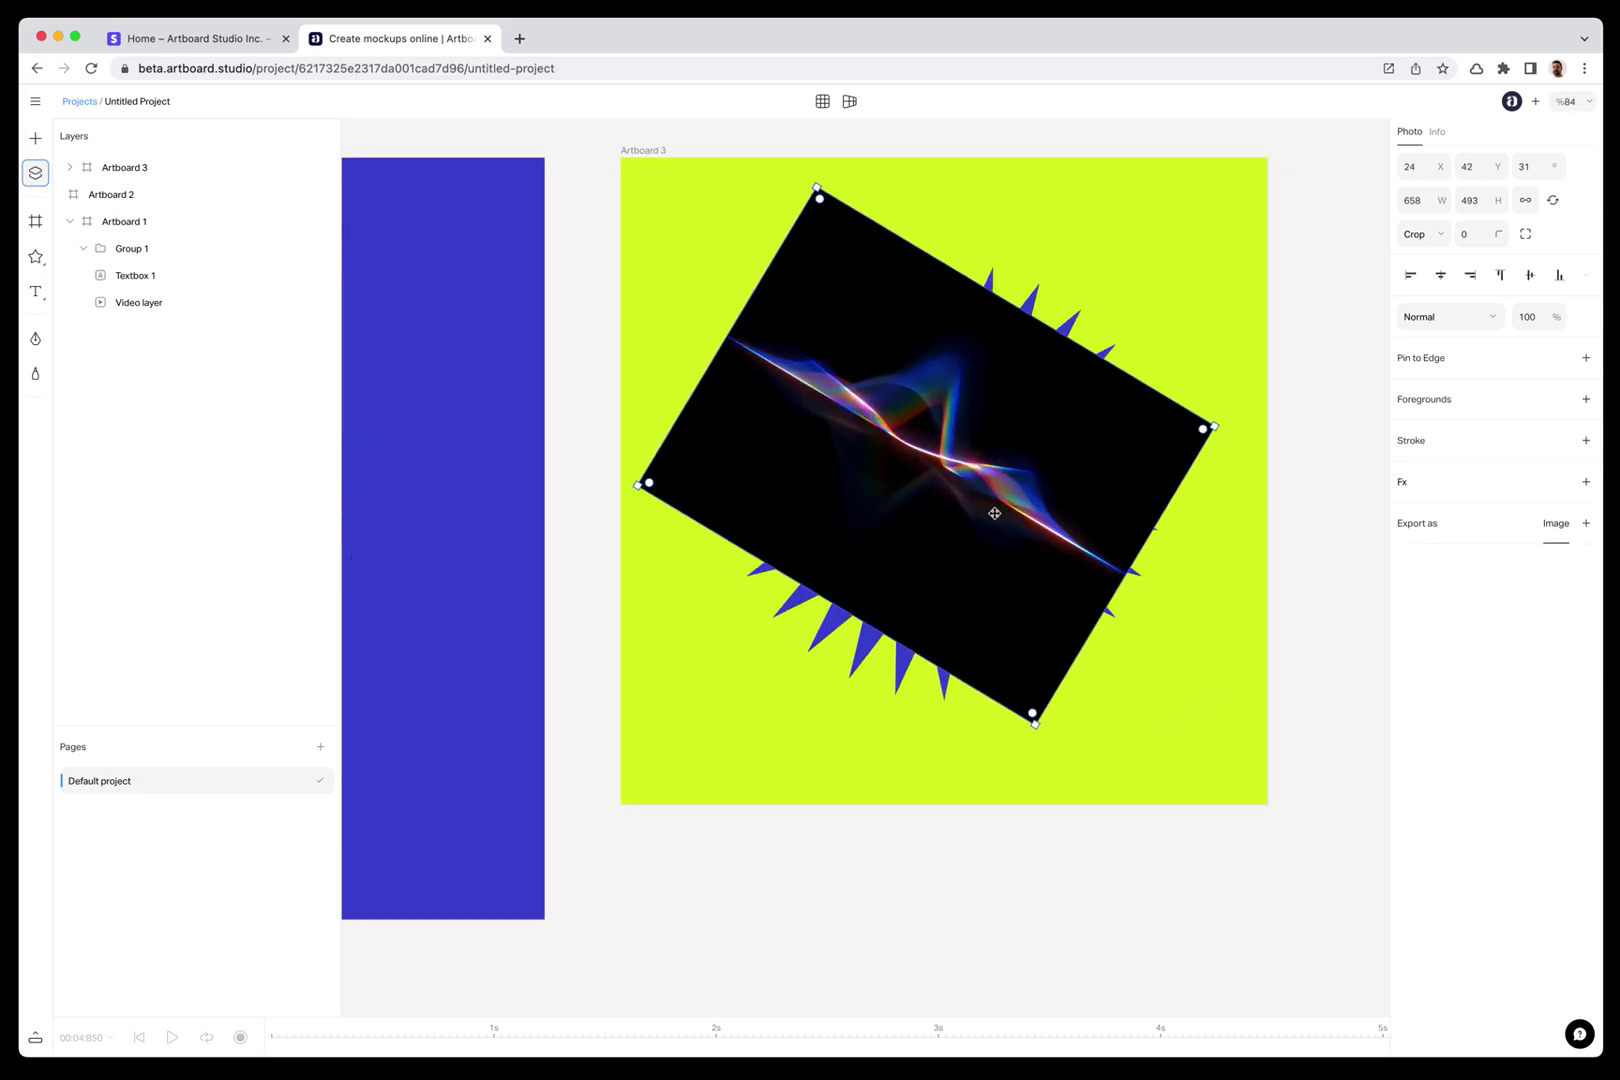
pyautogui.click(759, 862)
pyautogui.click(894, 568)
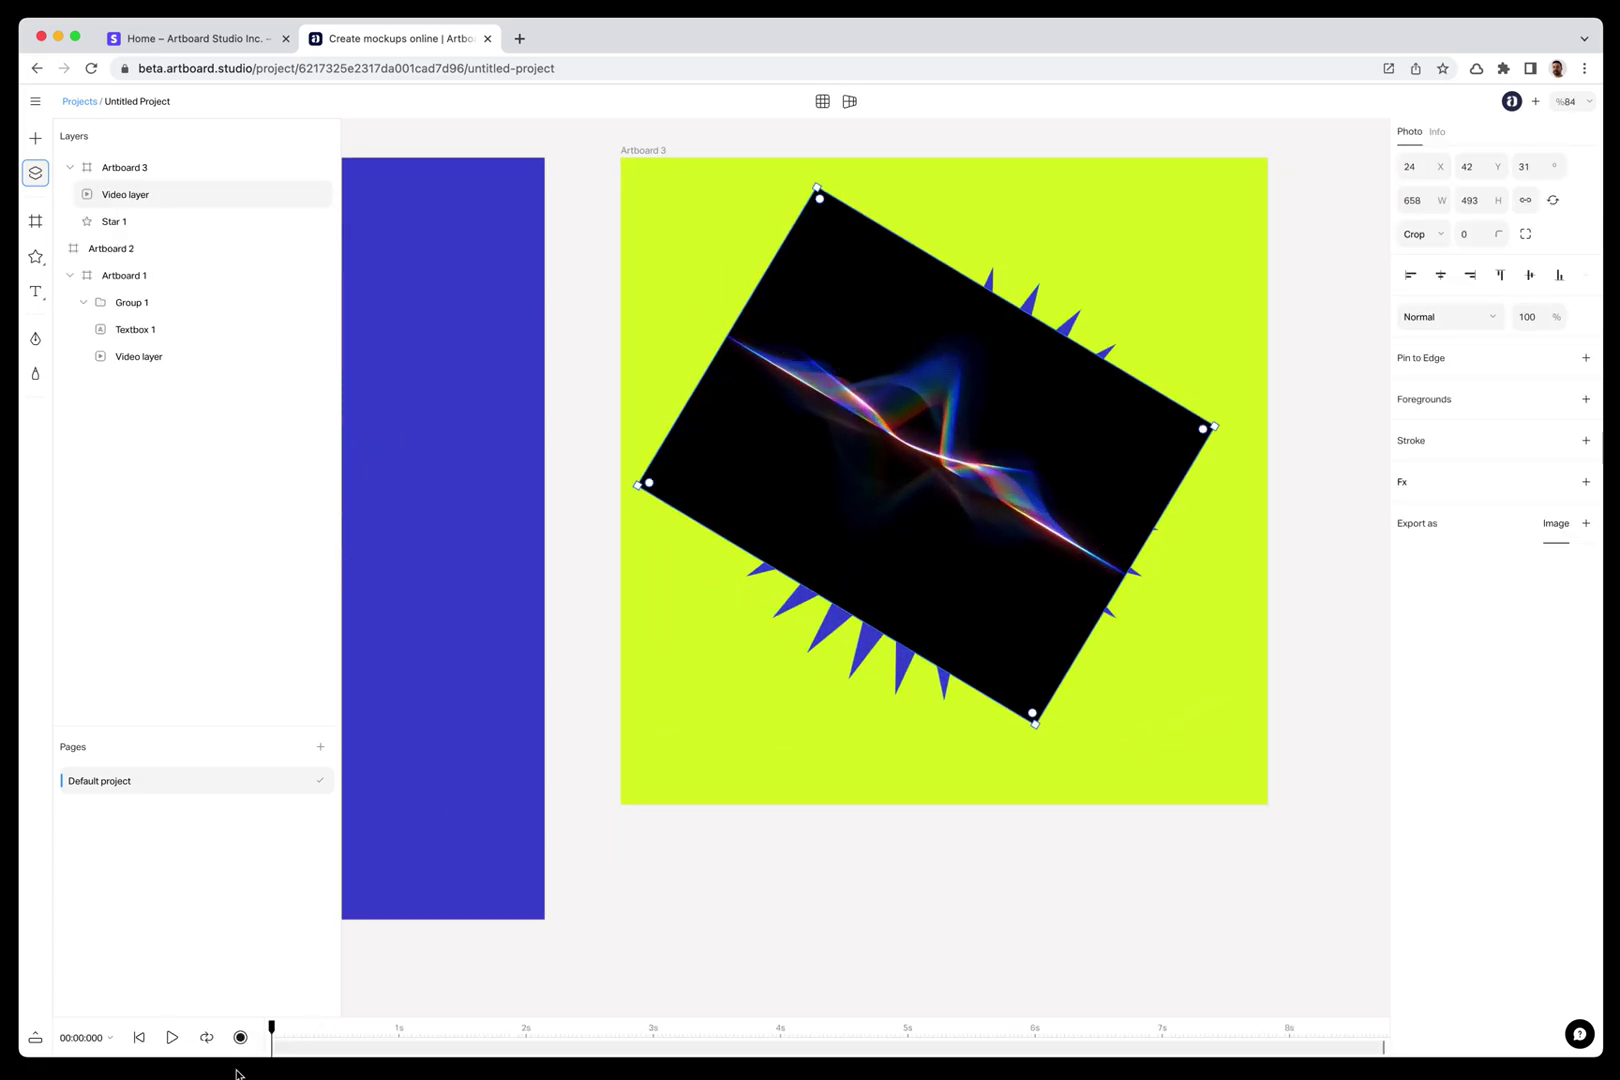
# Step: Preview the moved video by playing and pausing the timeline
pyautogui.click(181, 1041)
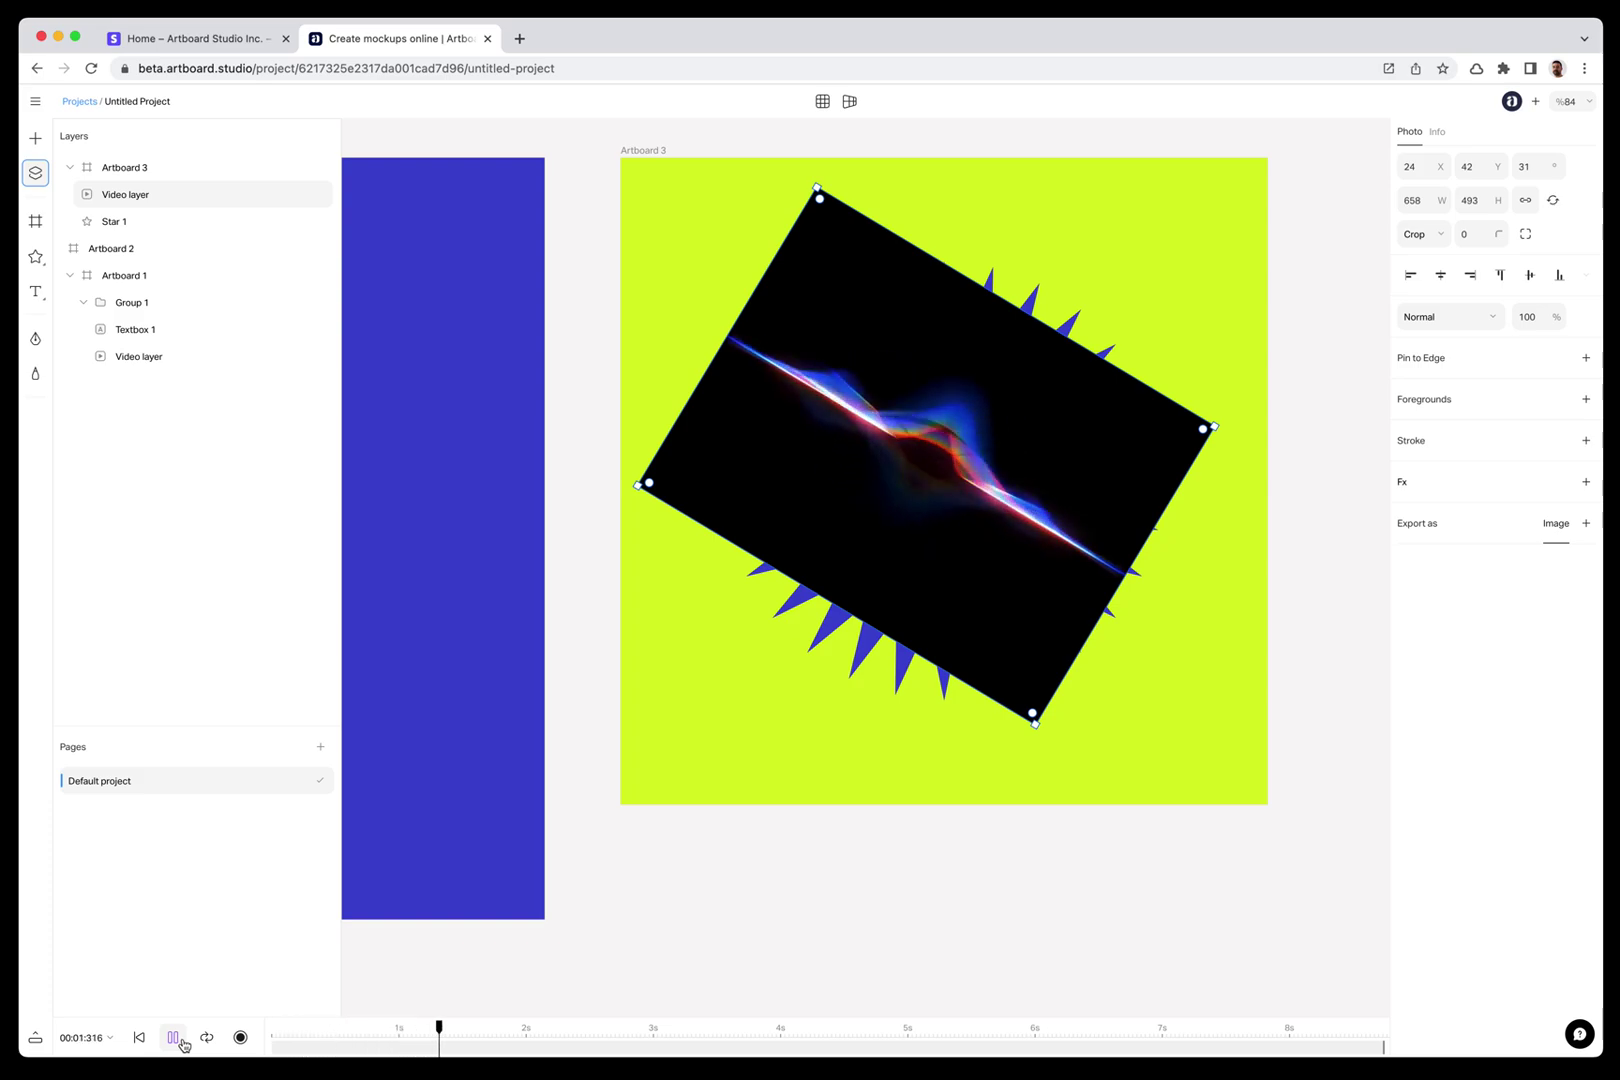
pyautogui.click(181, 1041)
pyautogui.rightClick(861, 449)
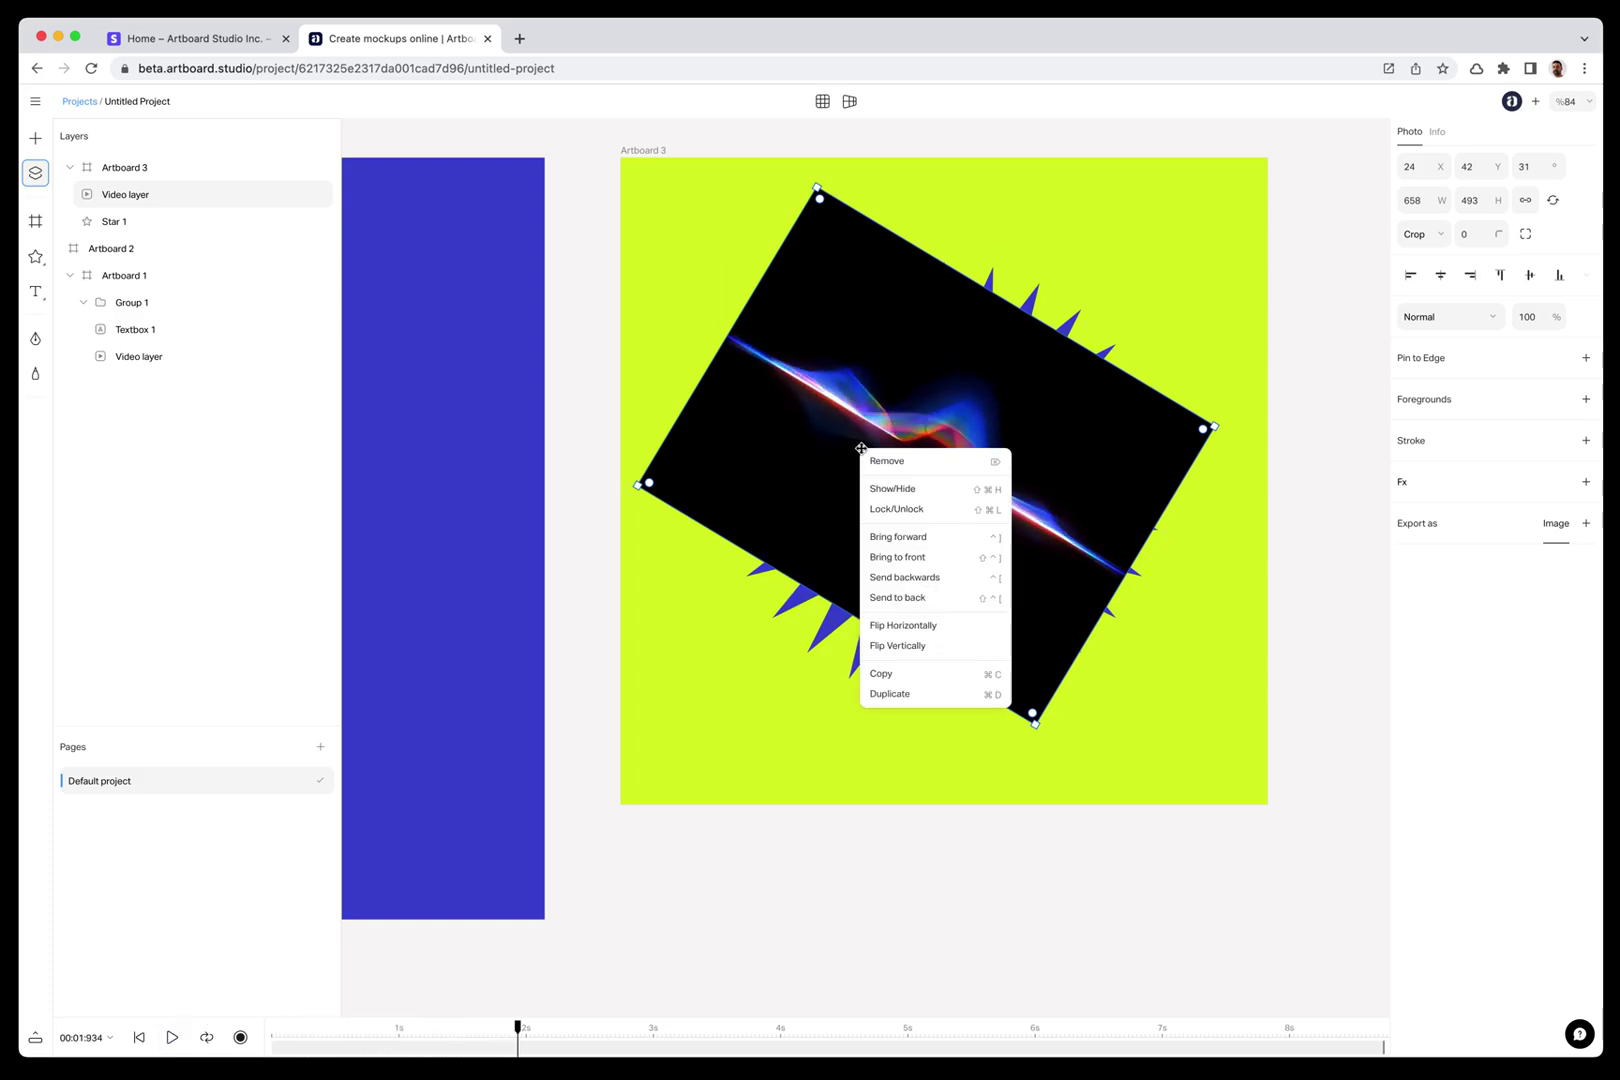
# Step: Send the video behind the star, rotate it to 0°, and start enlarging it
pyautogui.click(882, 599)
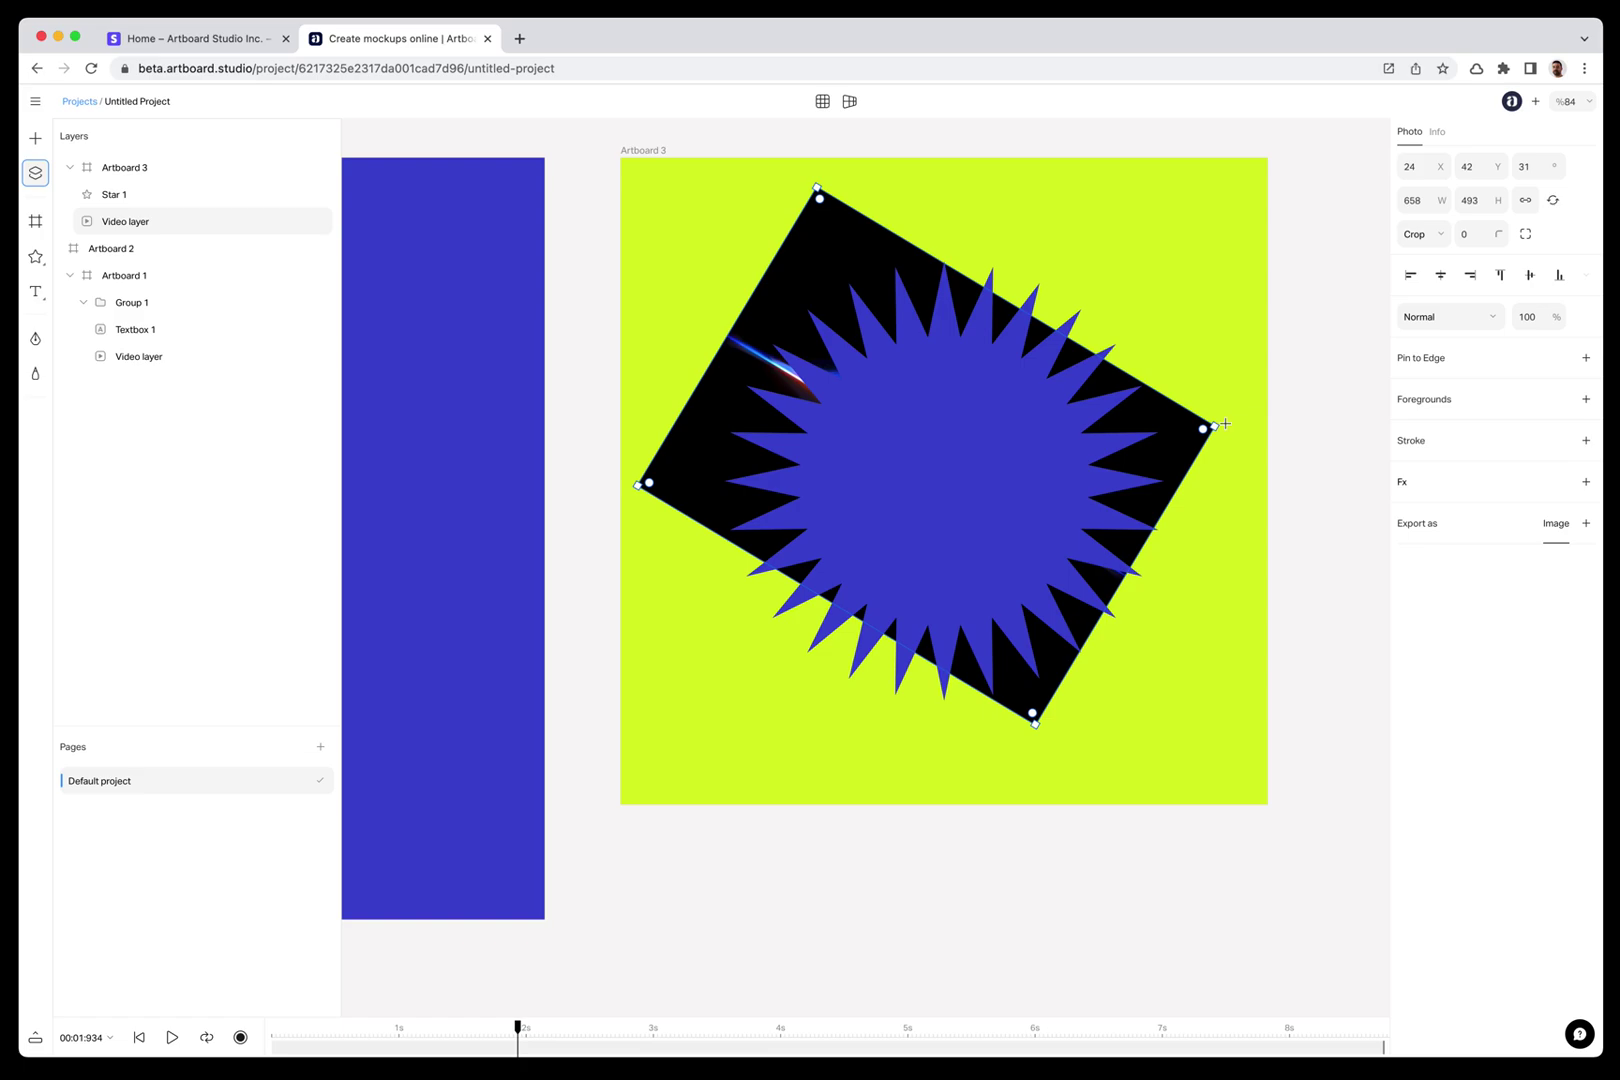
pyautogui.moveTo(1224, 425); pyautogui.dragTo(1218, 279)
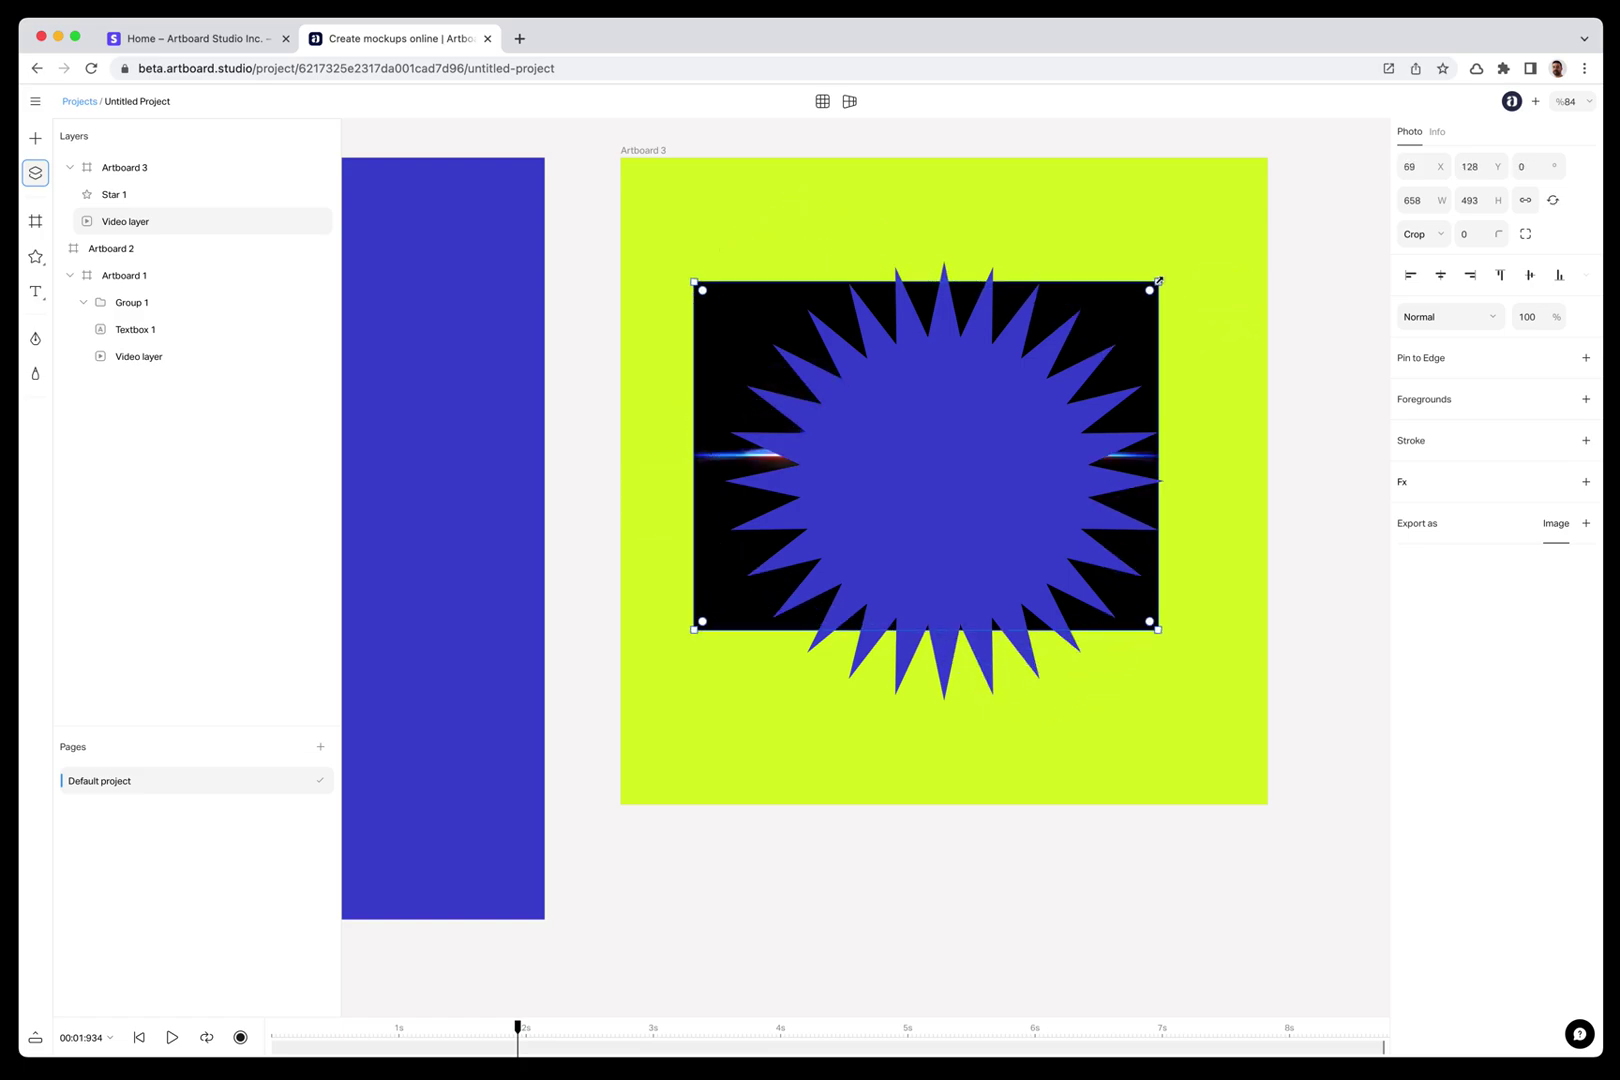
pyautogui.moveTo(1158, 281); pyautogui.dragTo(1234, 171)
pyautogui.moveTo(1190, 231); pyautogui.dragTo(1182, 274)
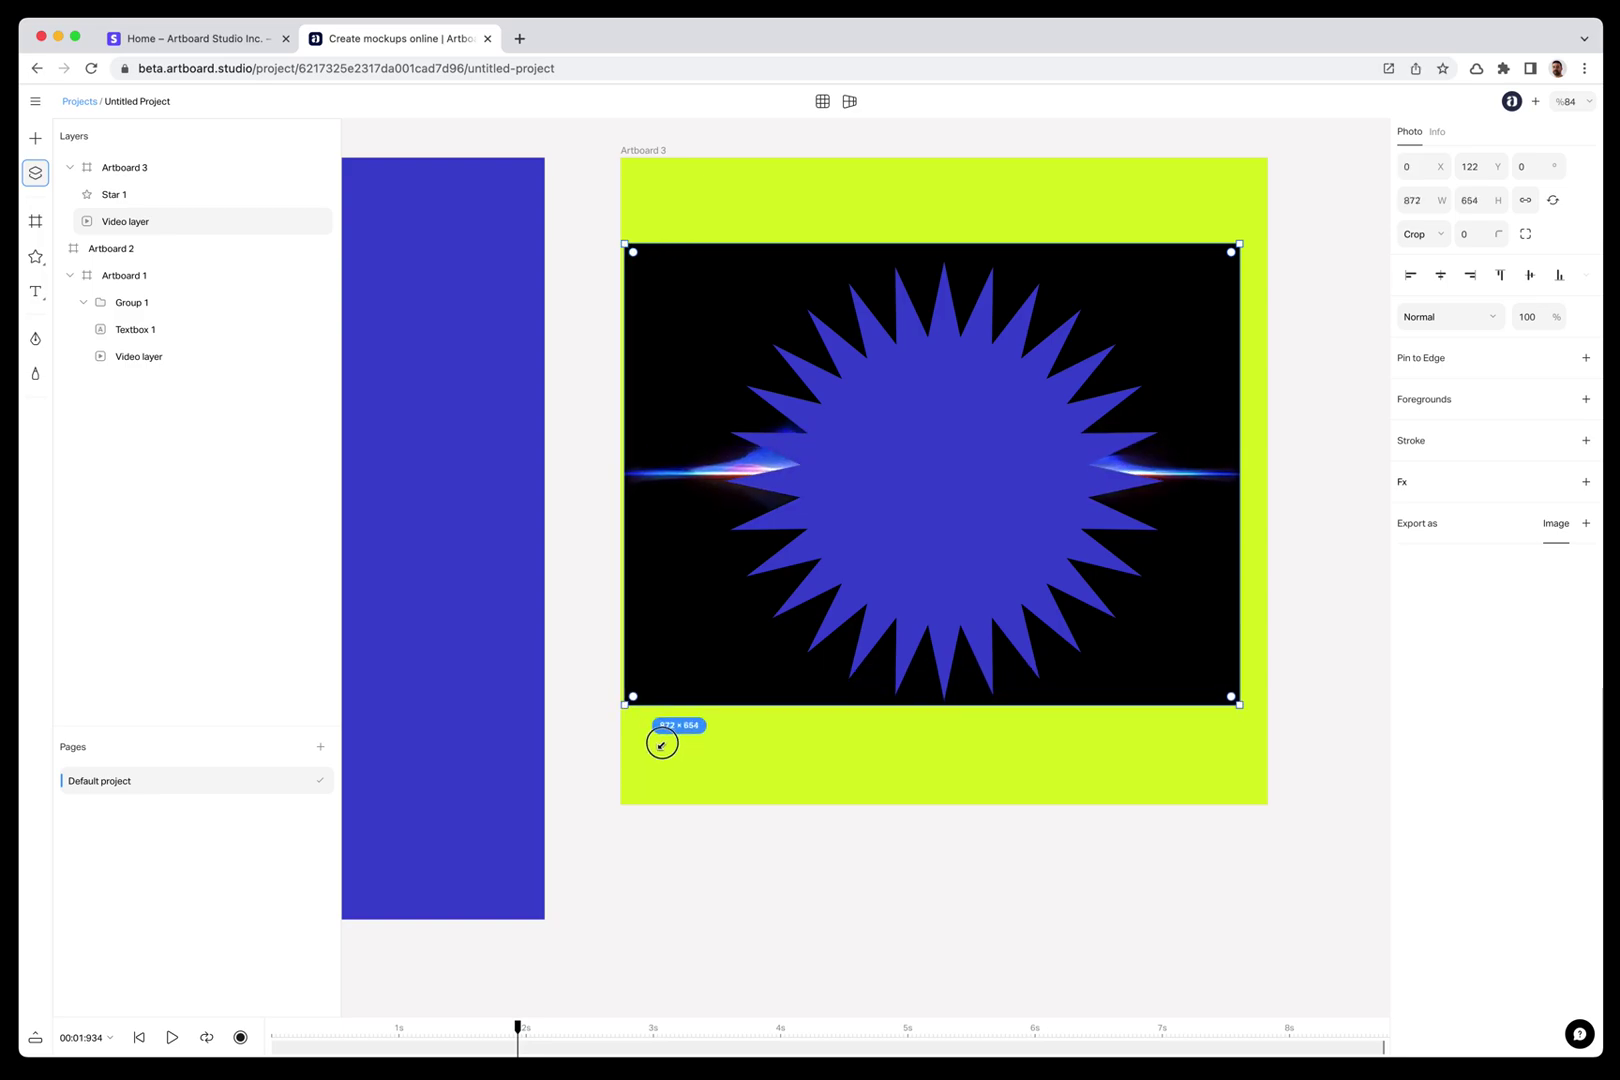
# Step: Enlarge the video to cover the whole star and marquee-select both layers
pyautogui.moveTo(681, 664); pyautogui.dragTo(633, 702)
pyautogui.click(966, 711)
pyautogui.moveTo(966, 711); pyautogui.dragTo(926, 572)
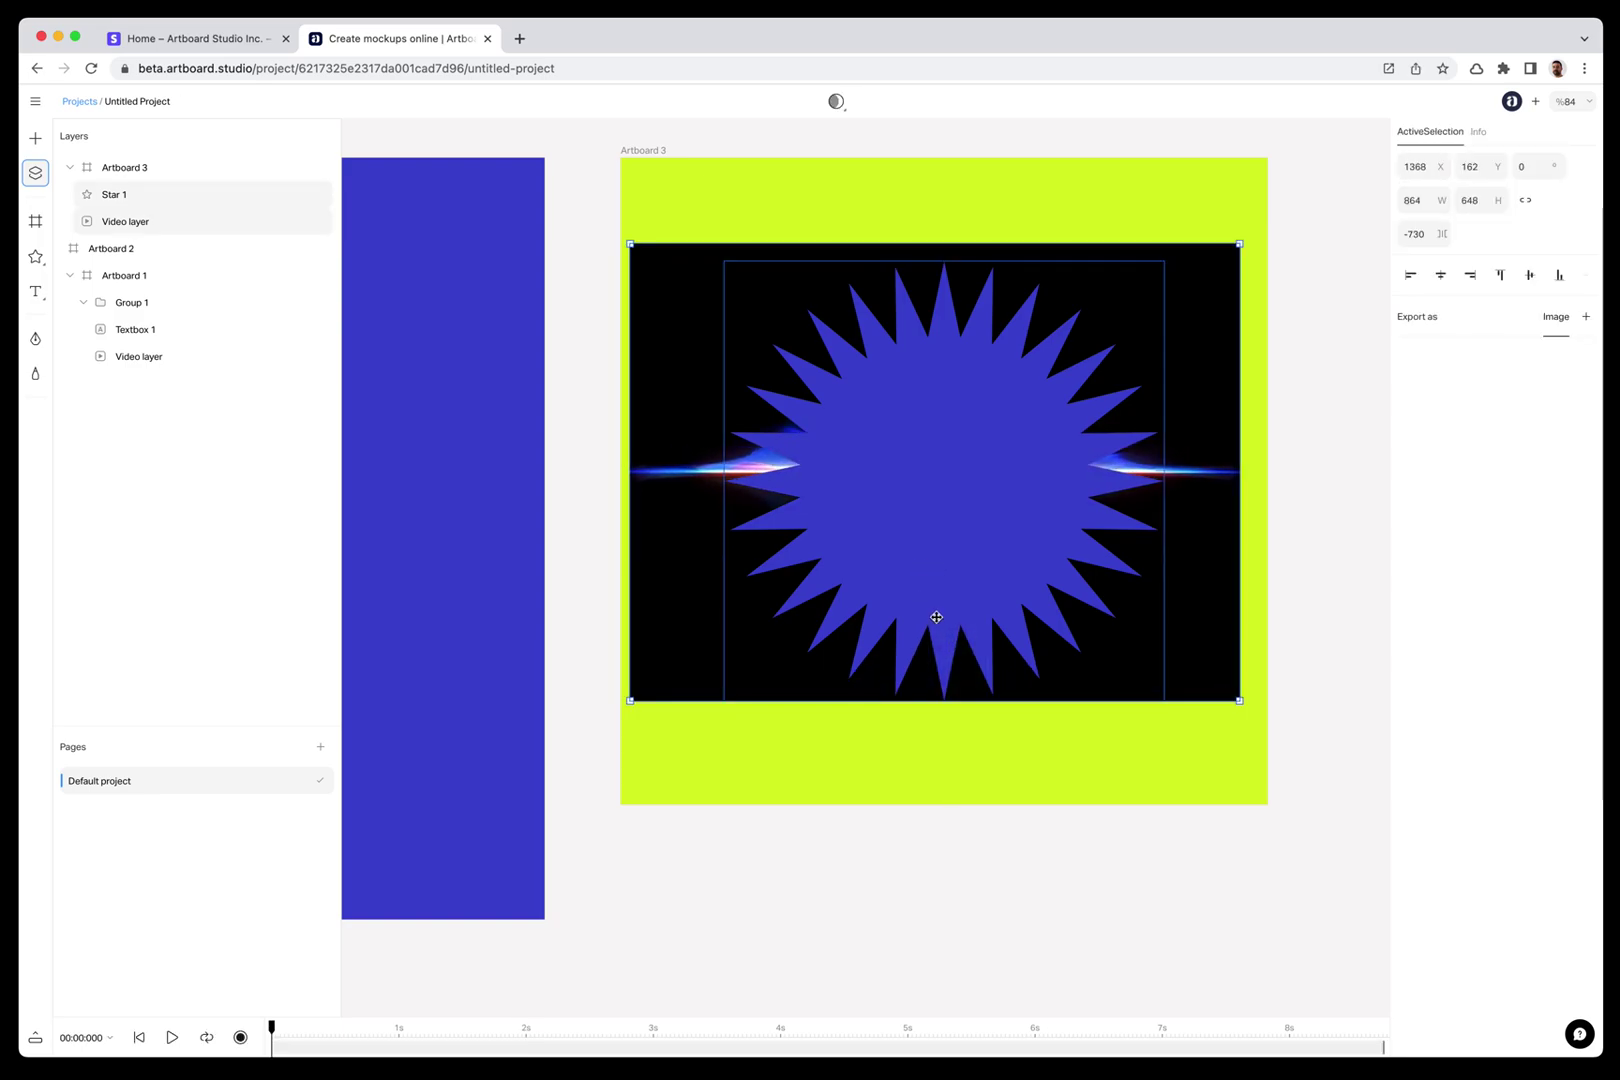
# Step: Mask the video inside the star shape using Mask Over
pyautogui.click(838, 104)
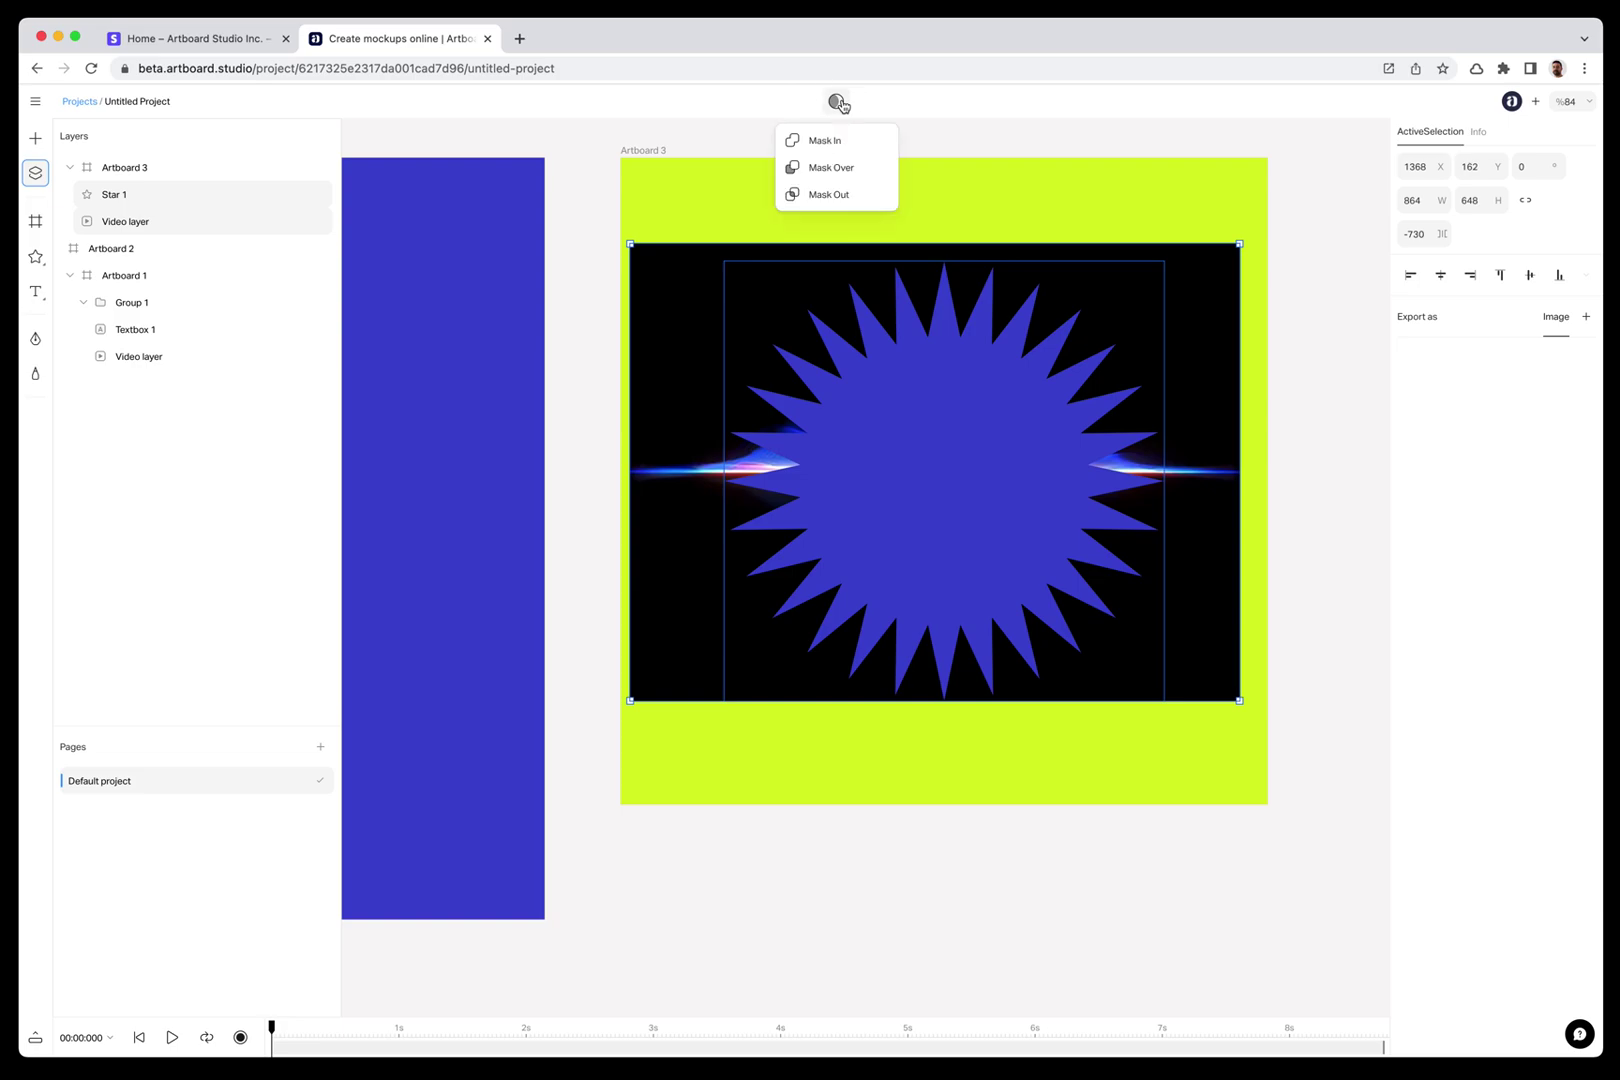
pyautogui.click(826, 176)
pyautogui.click(853, 784)
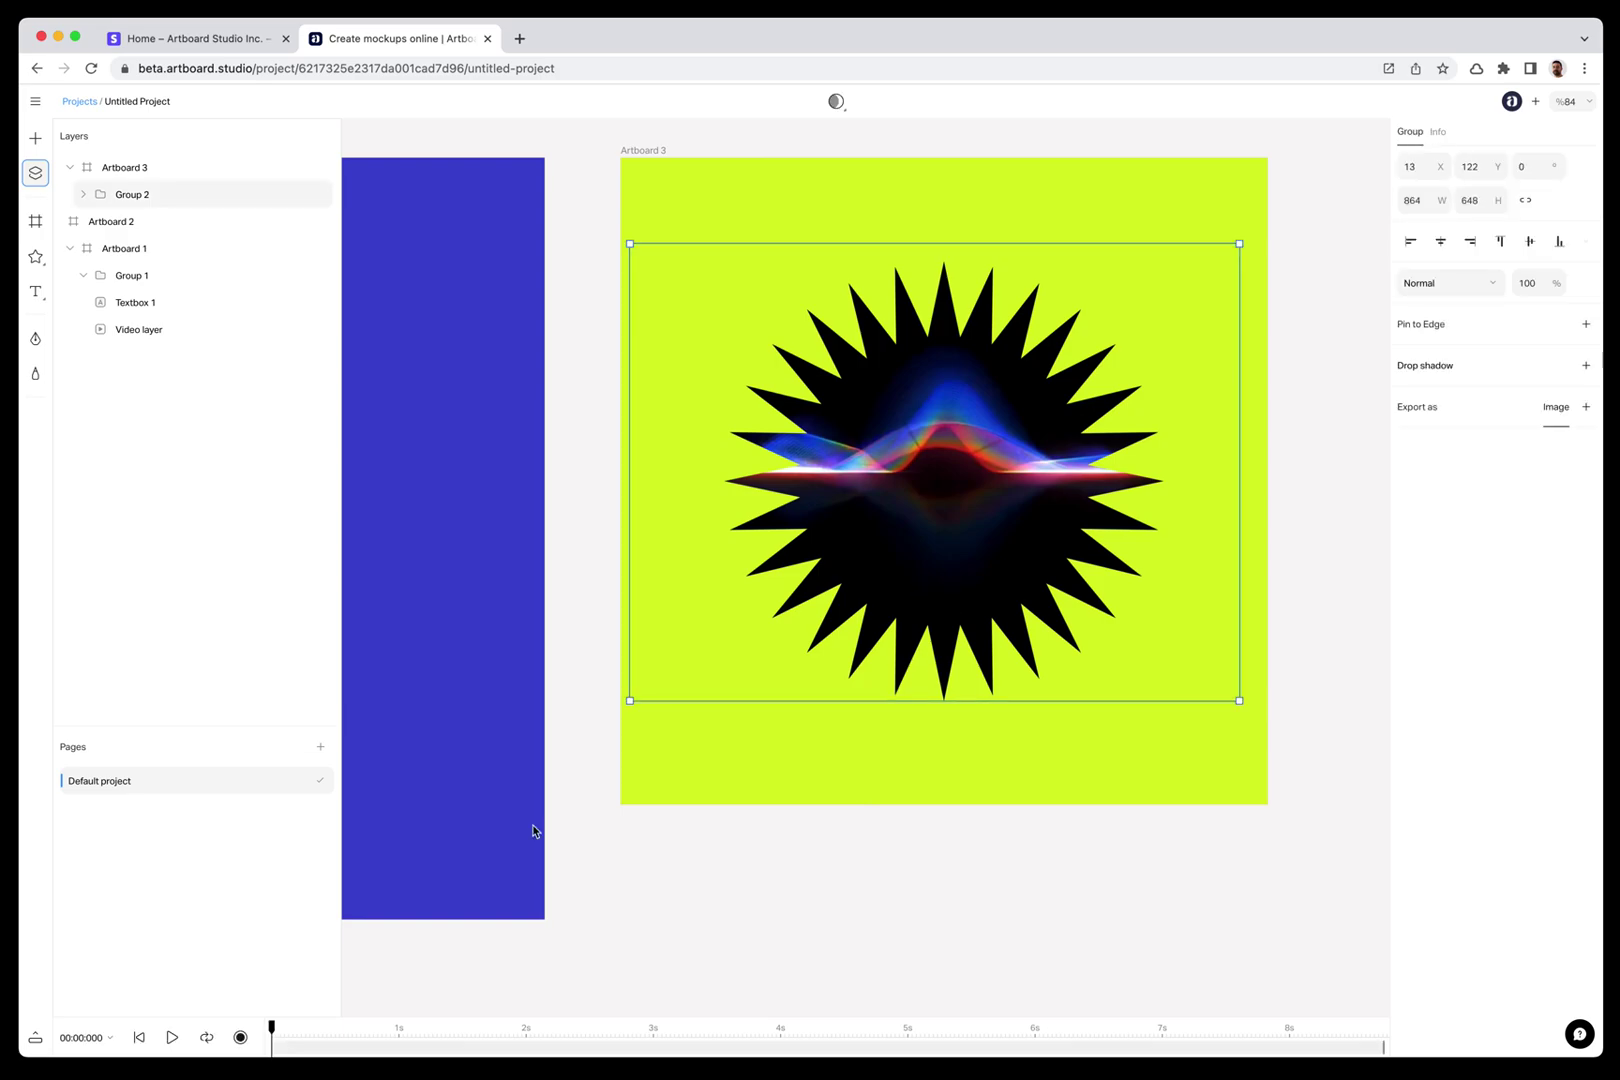
# Step: Play and pause the timeline to preview the star-masked video
pyautogui.click(168, 1040)
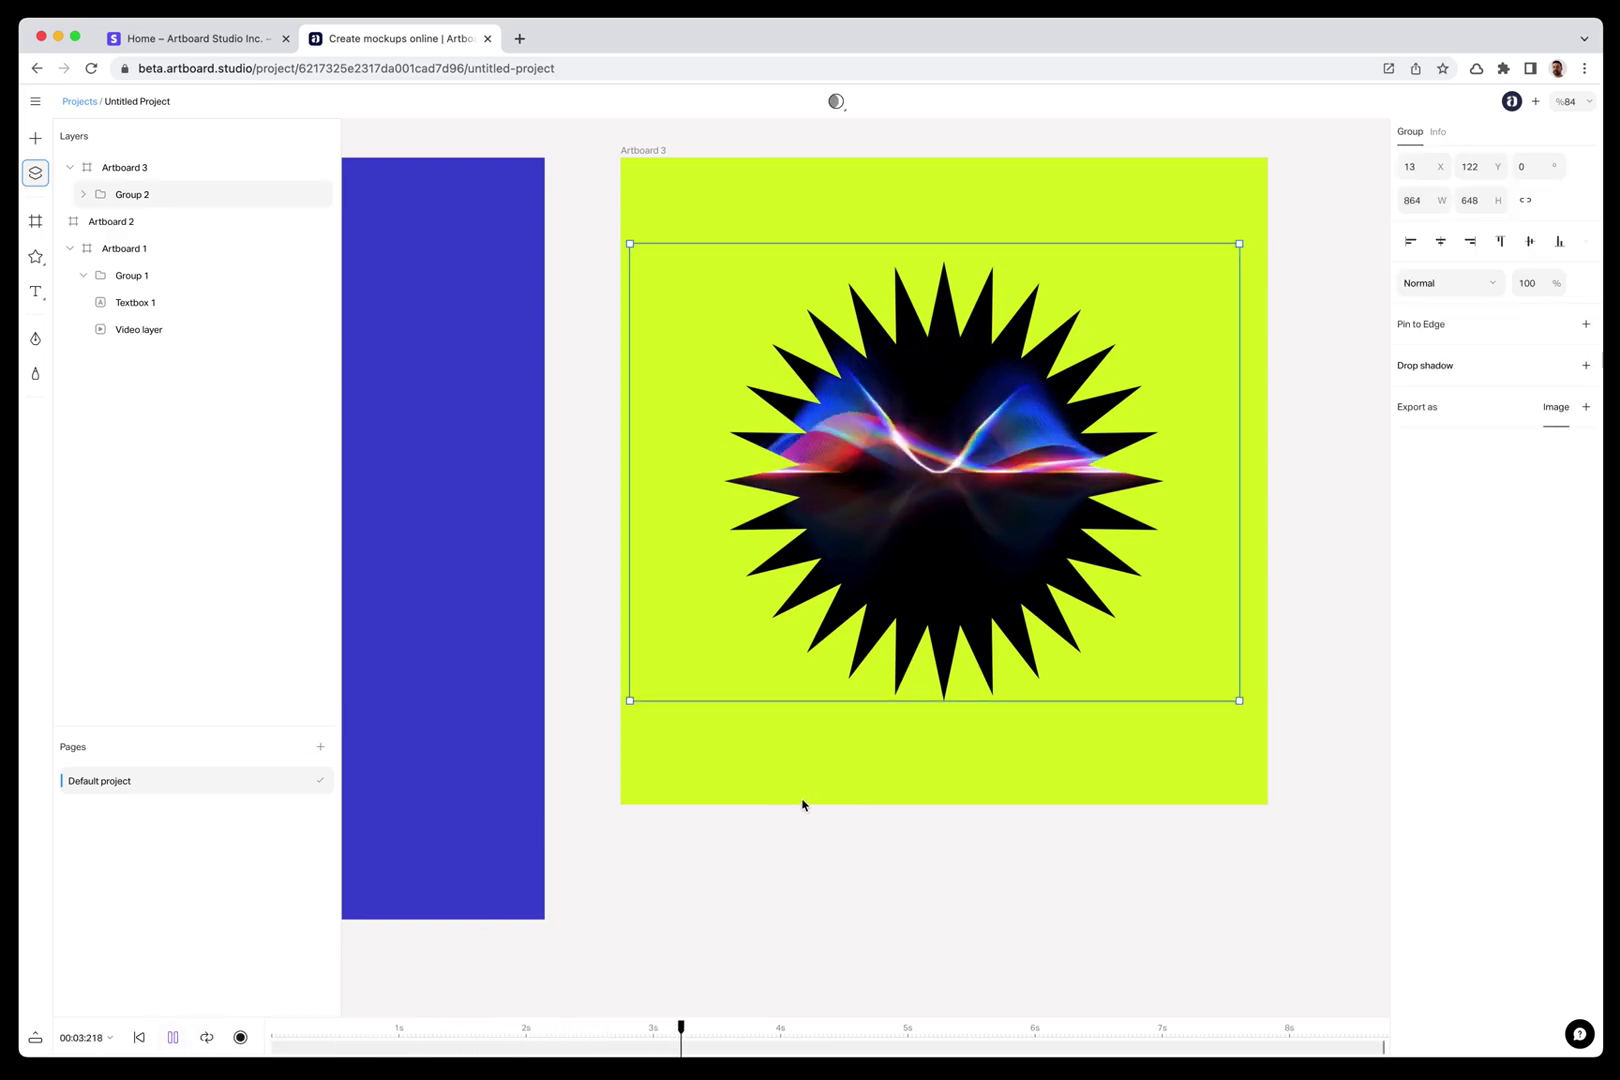
pyautogui.click(172, 1037)
pyautogui.moveTo(132, 195)
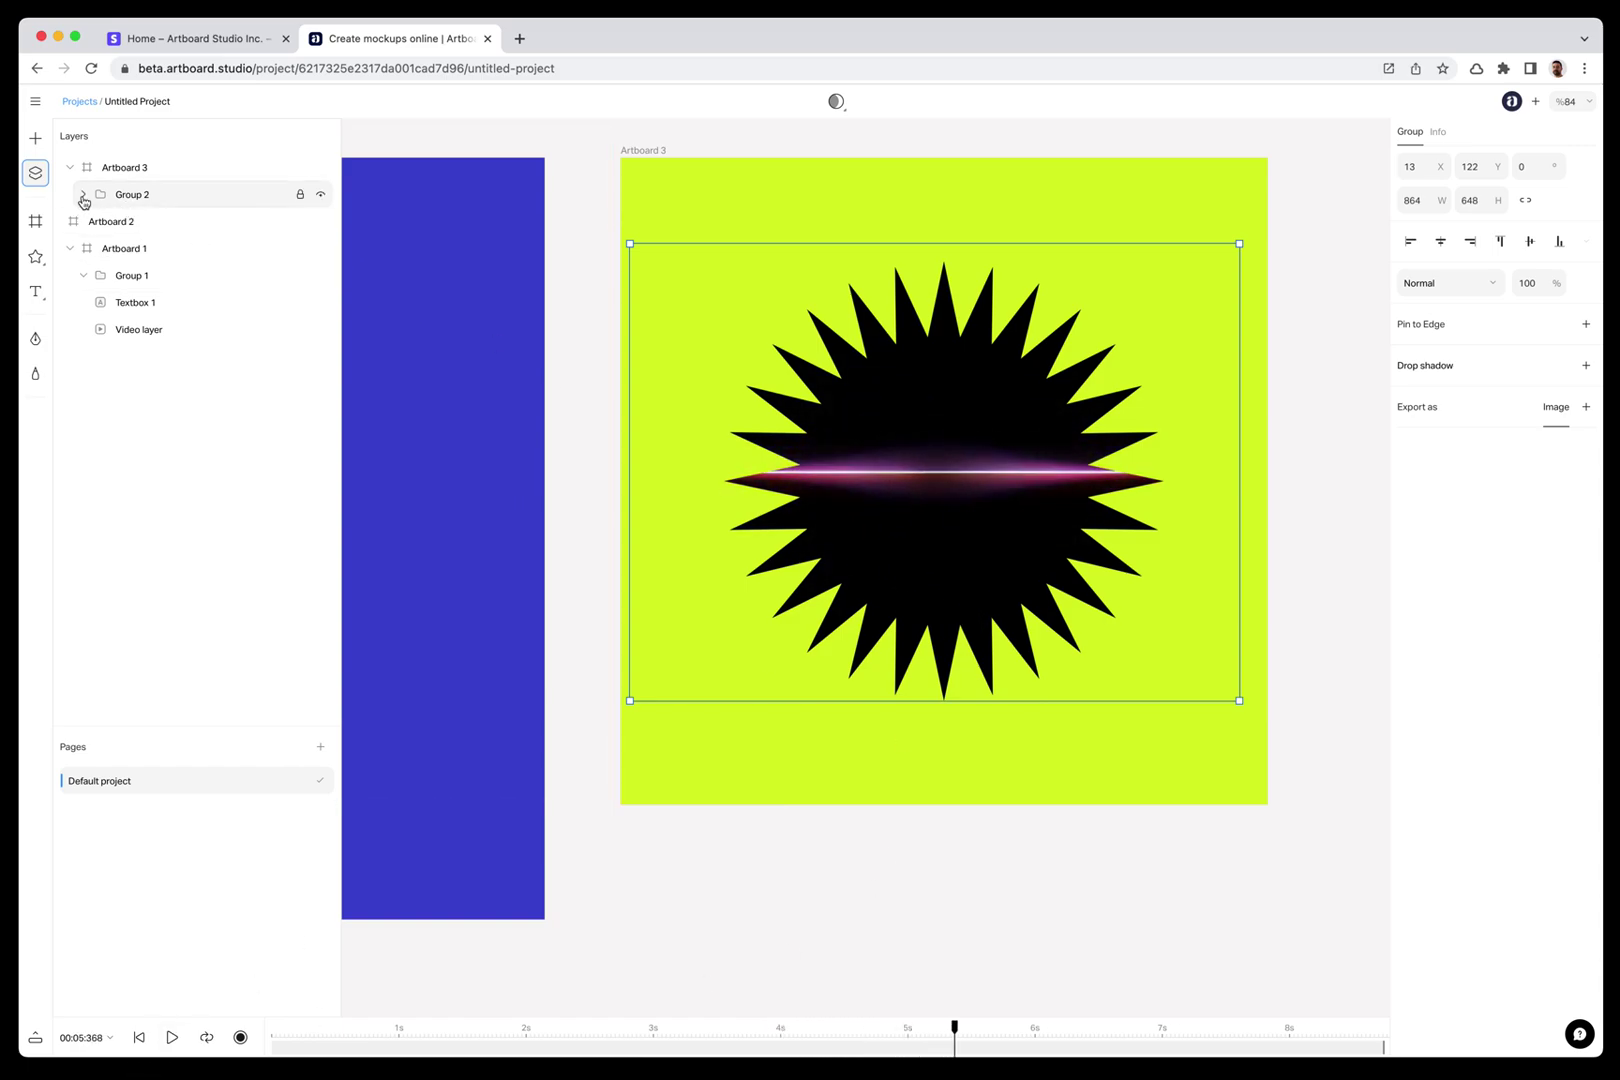
pyautogui.click(82, 195)
# Step: Reshape Star 1 into a rounded, many-pointed sunburst, then play the masked group
pyautogui.click(130, 221)
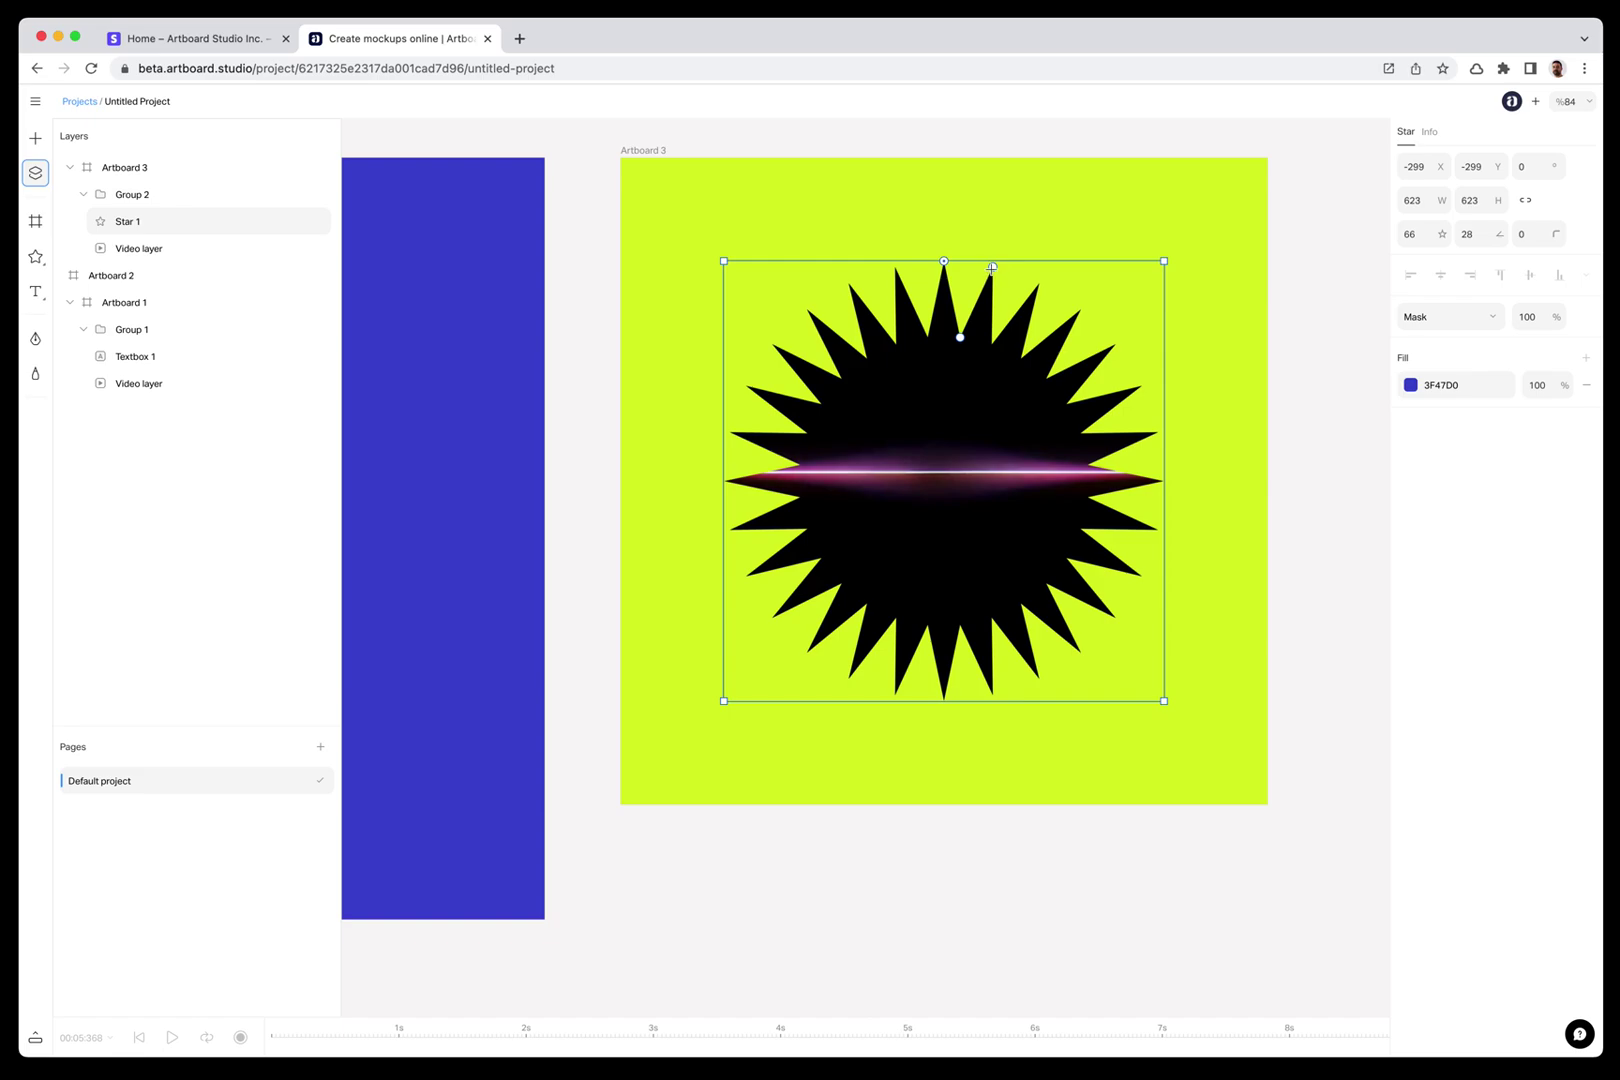
pyautogui.moveTo(991, 267)
pyautogui.mouseDown()
pyautogui.moveTo(1030, 372)
pyautogui.moveTo(1030, 325)
pyautogui.moveTo(1030, 345)
pyautogui.moveTo(972, 367)
pyautogui.moveTo(958, 441)
pyautogui.moveTo(988, 326)
pyautogui.mouseUp()
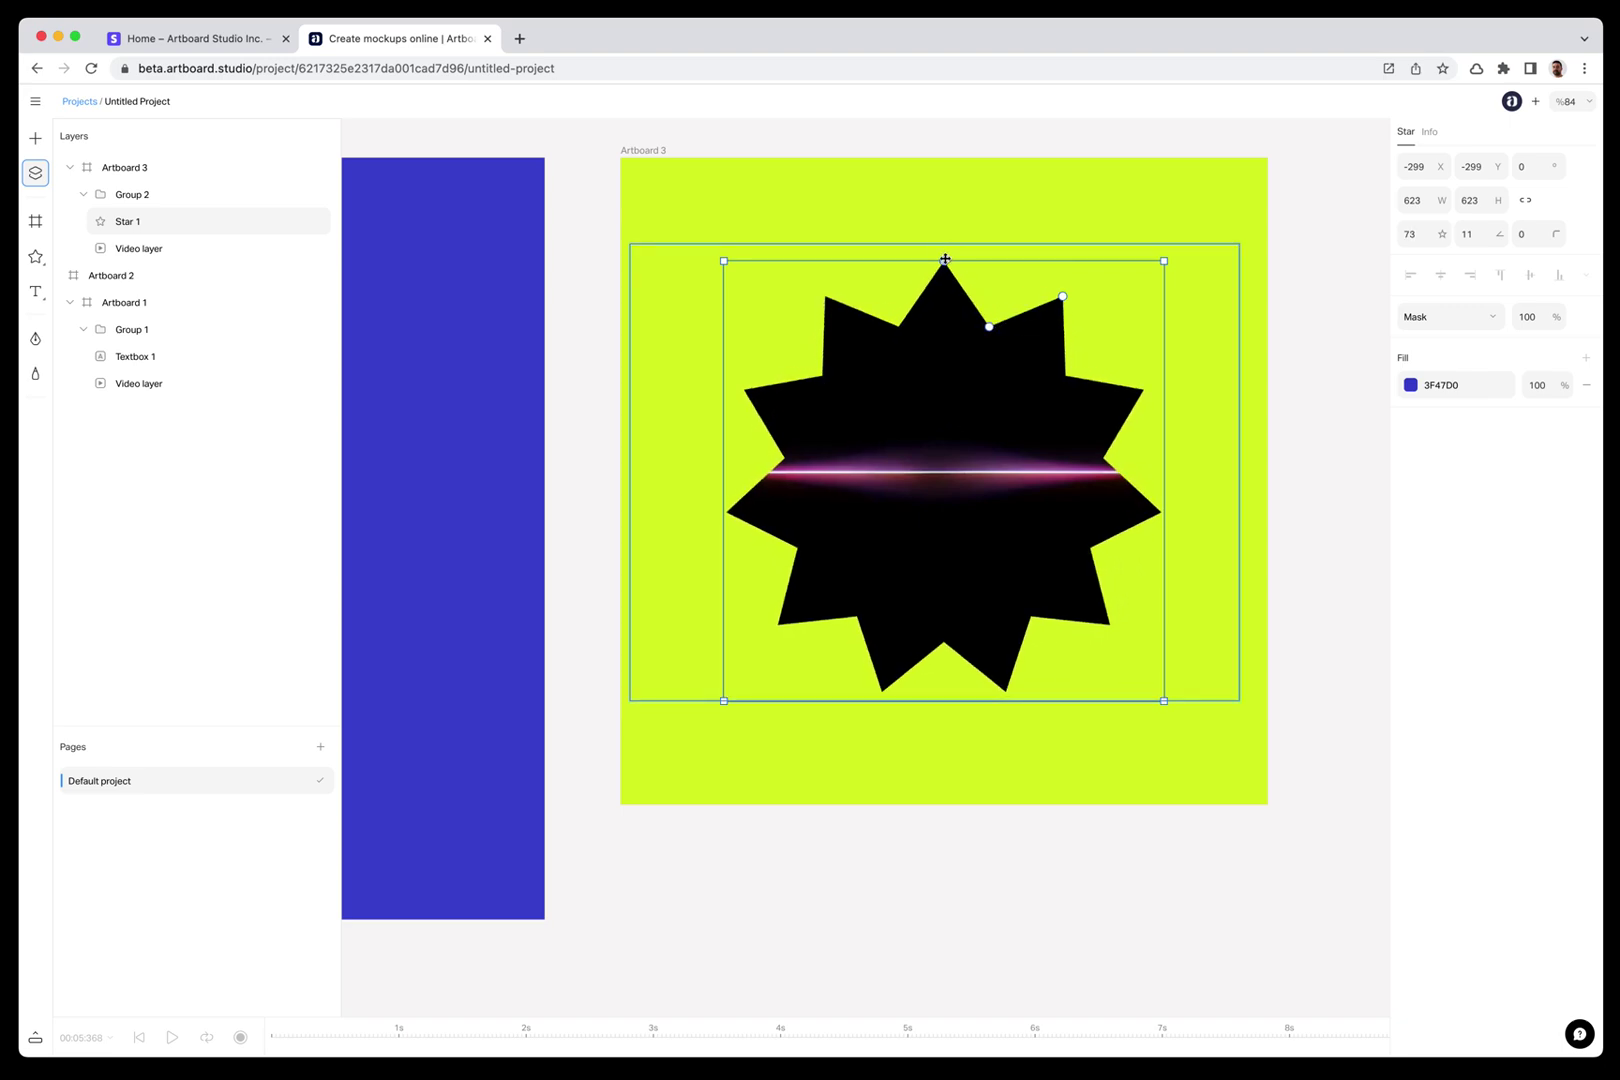
pyautogui.moveTo(944, 259)
pyautogui.mouseDown()
pyautogui.moveTo(940, 311)
pyautogui.moveTo(948, 274)
pyautogui.moveTo(981, 364)
pyautogui.mouseUp()
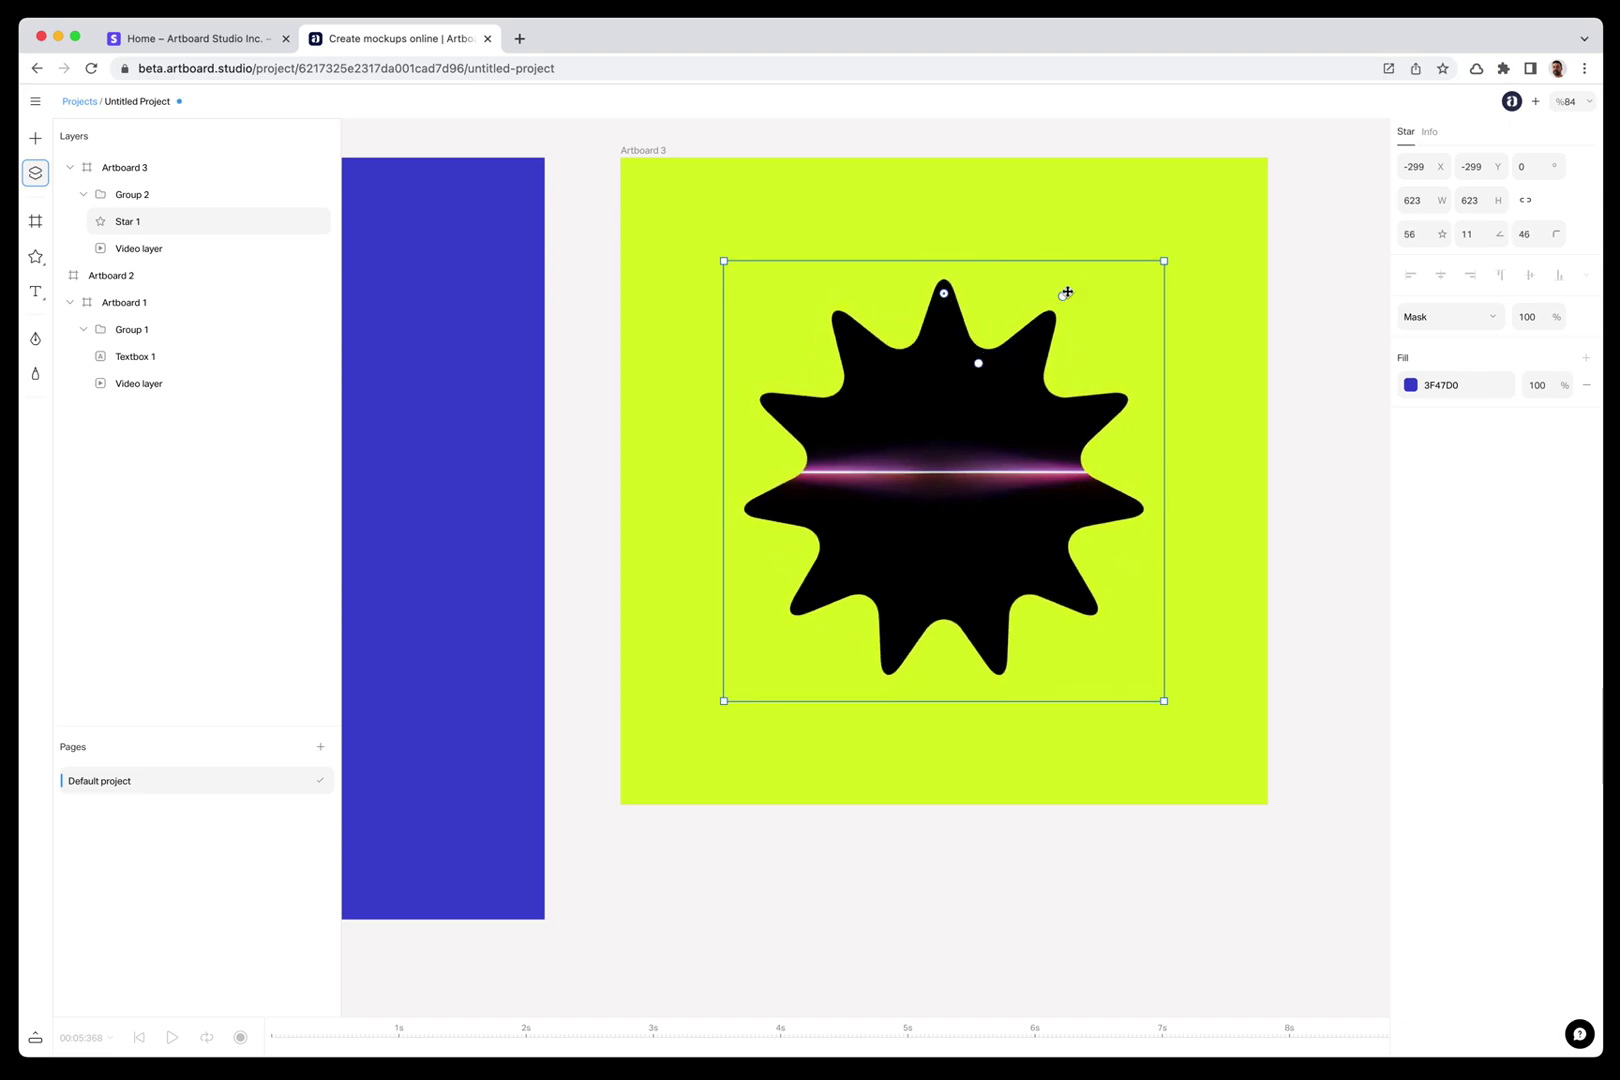
pyautogui.moveTo(1067, 306)
pyautogui.mouseDown()
pyautogui.moveTo(1081, 362)
pyautogui.moveTo(1056, 286)
pyautogui.moveTo(1002, 269)
pyautogui.mouseUp()
pyautogui.press('Escape')
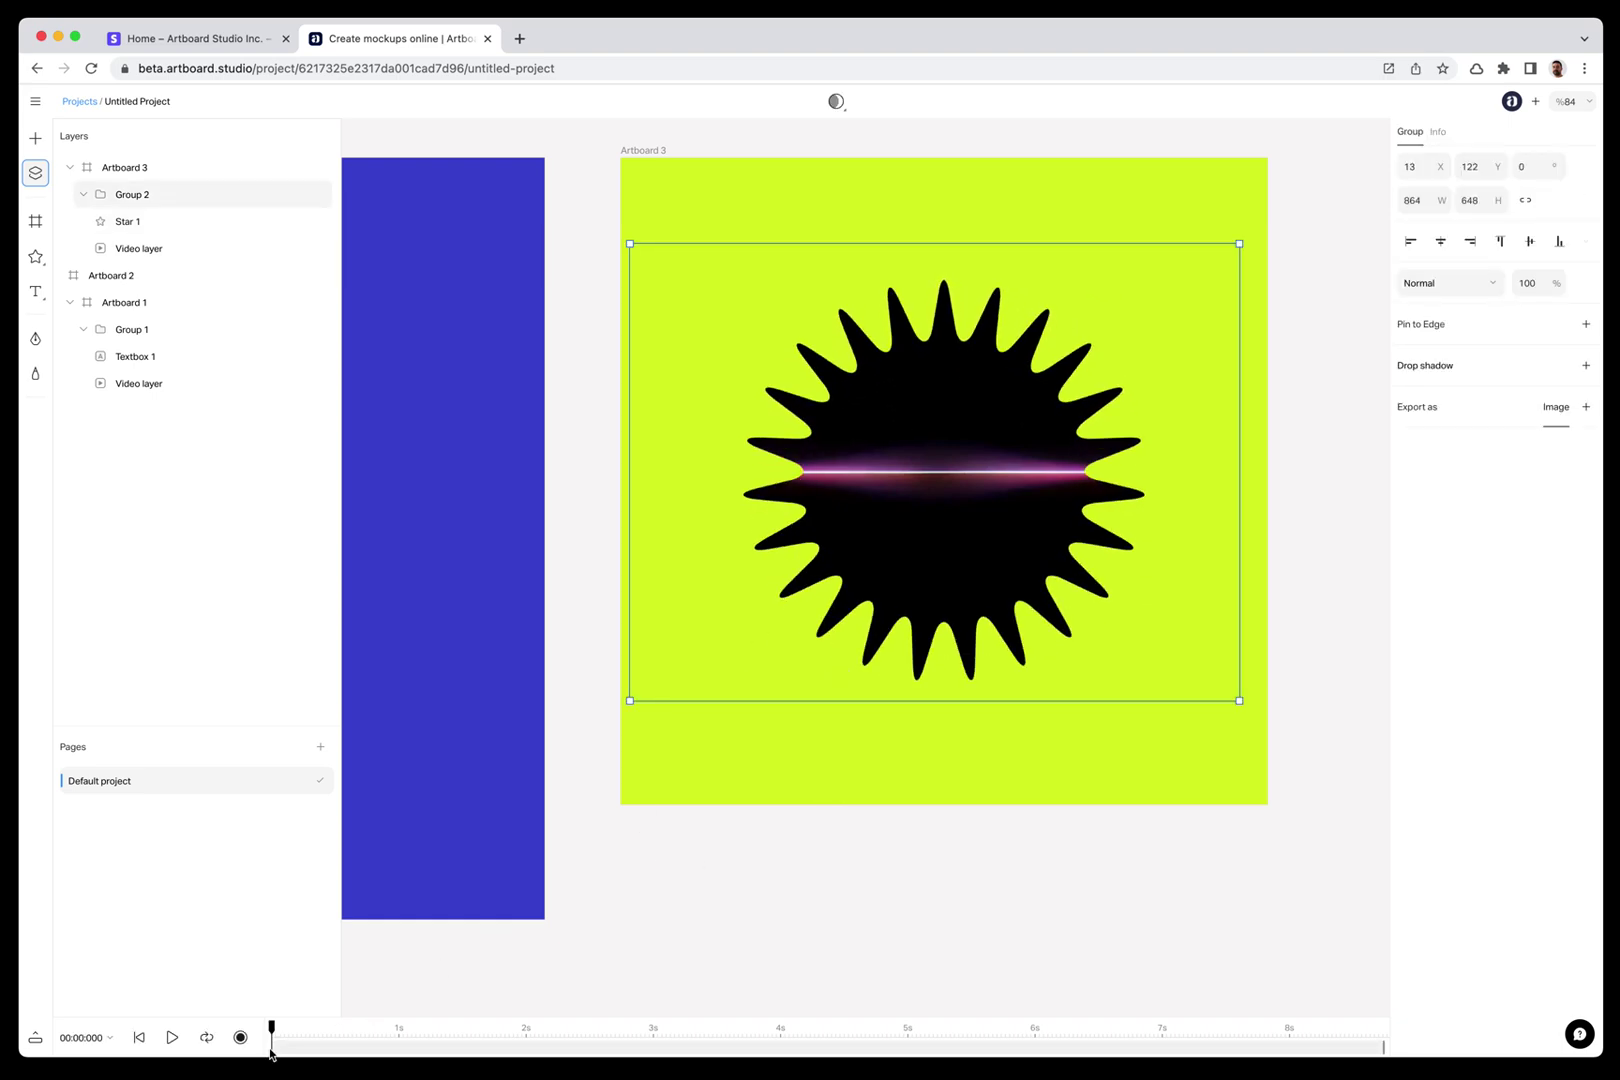
pyautogui.click(184, 1036)
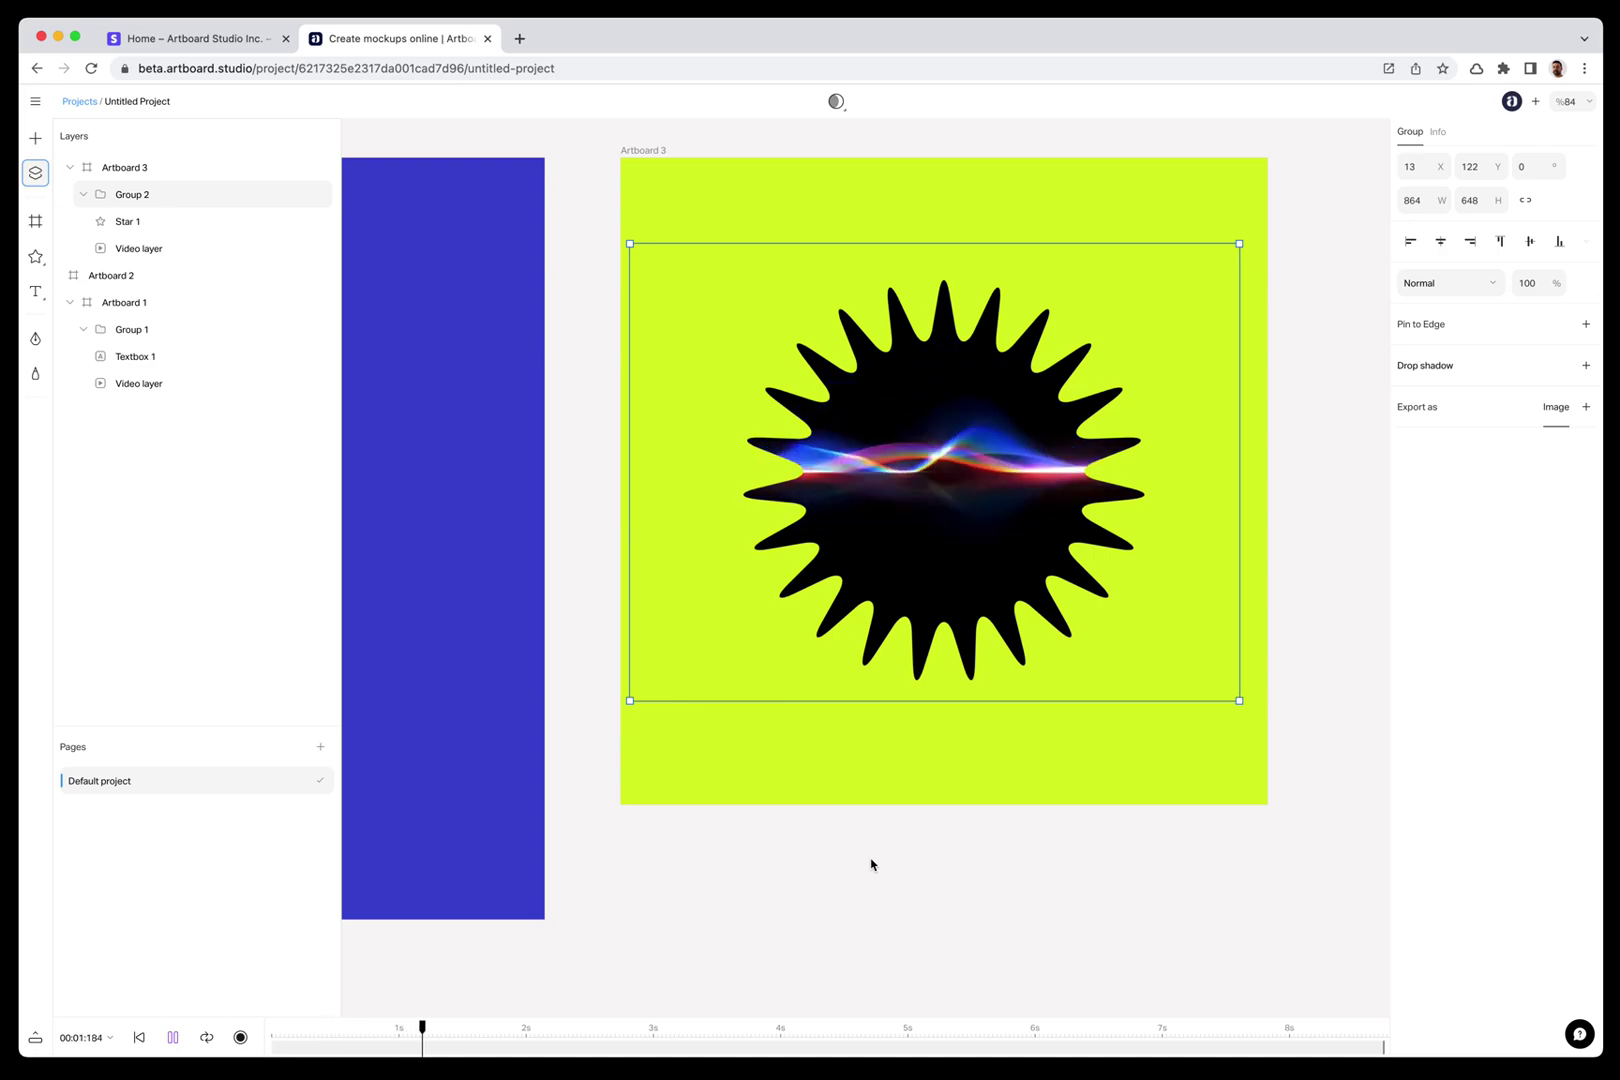